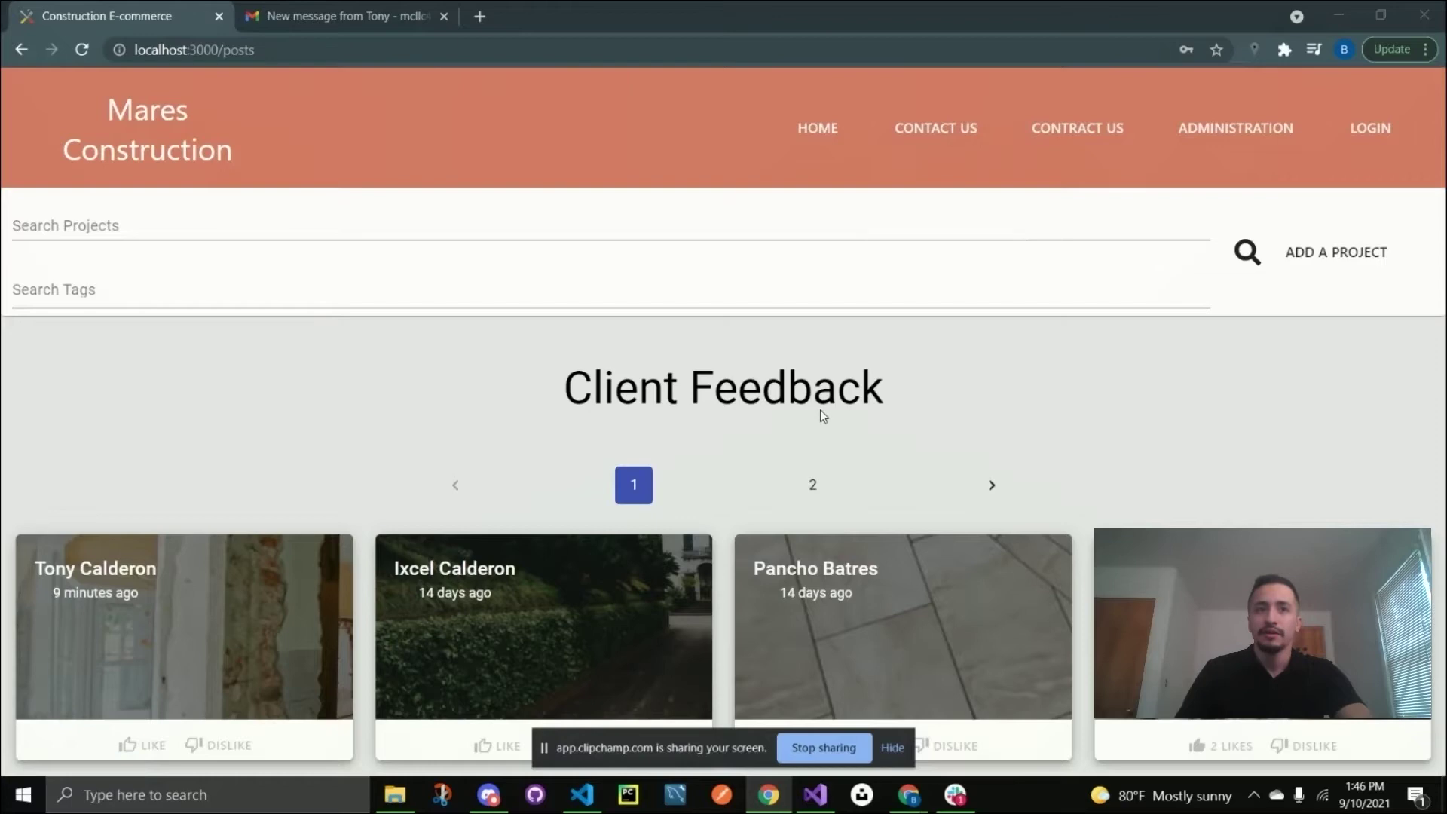
Search the projects for 'concrete'.
left_click(140, 221)
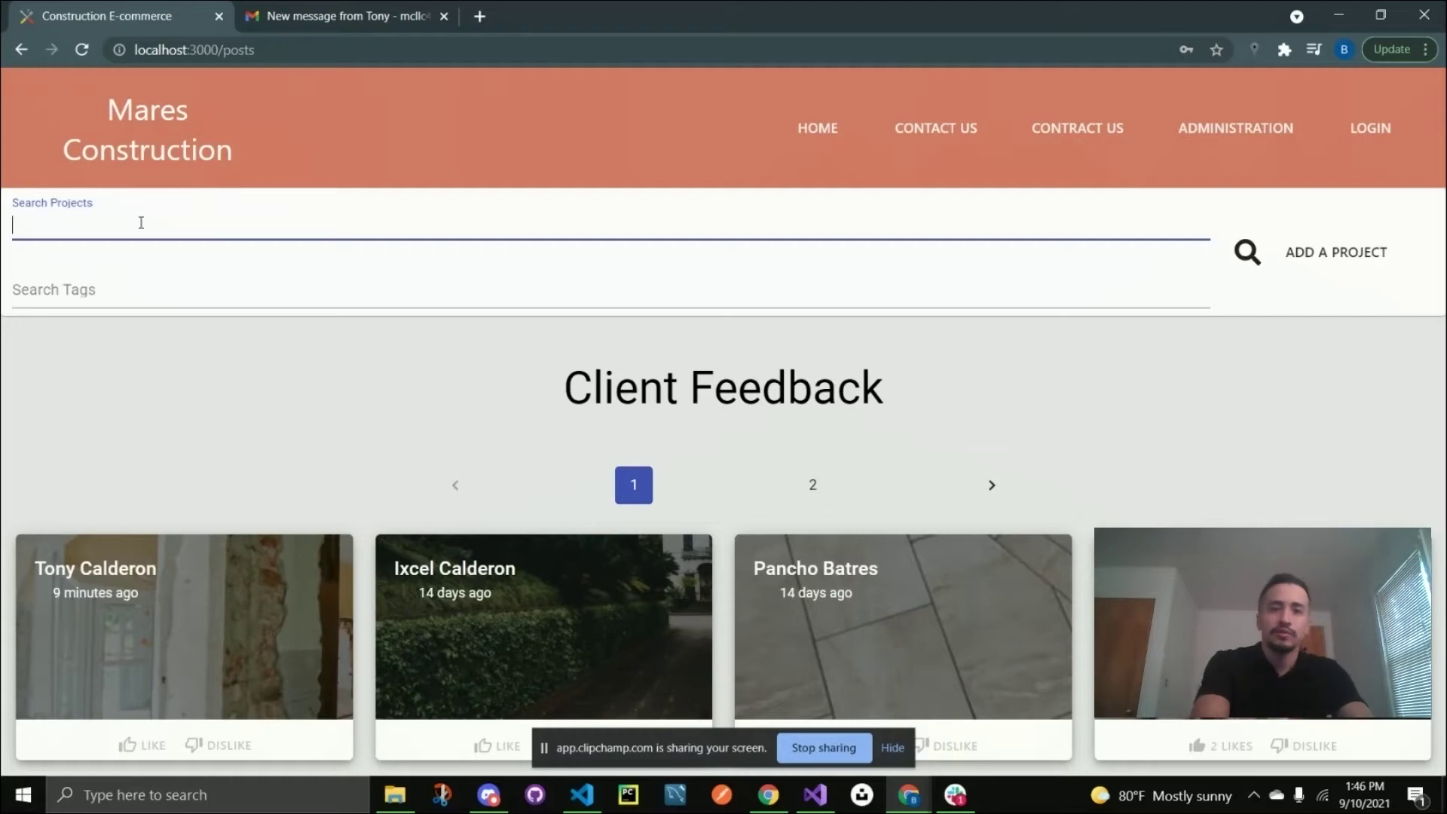
type("concrete")
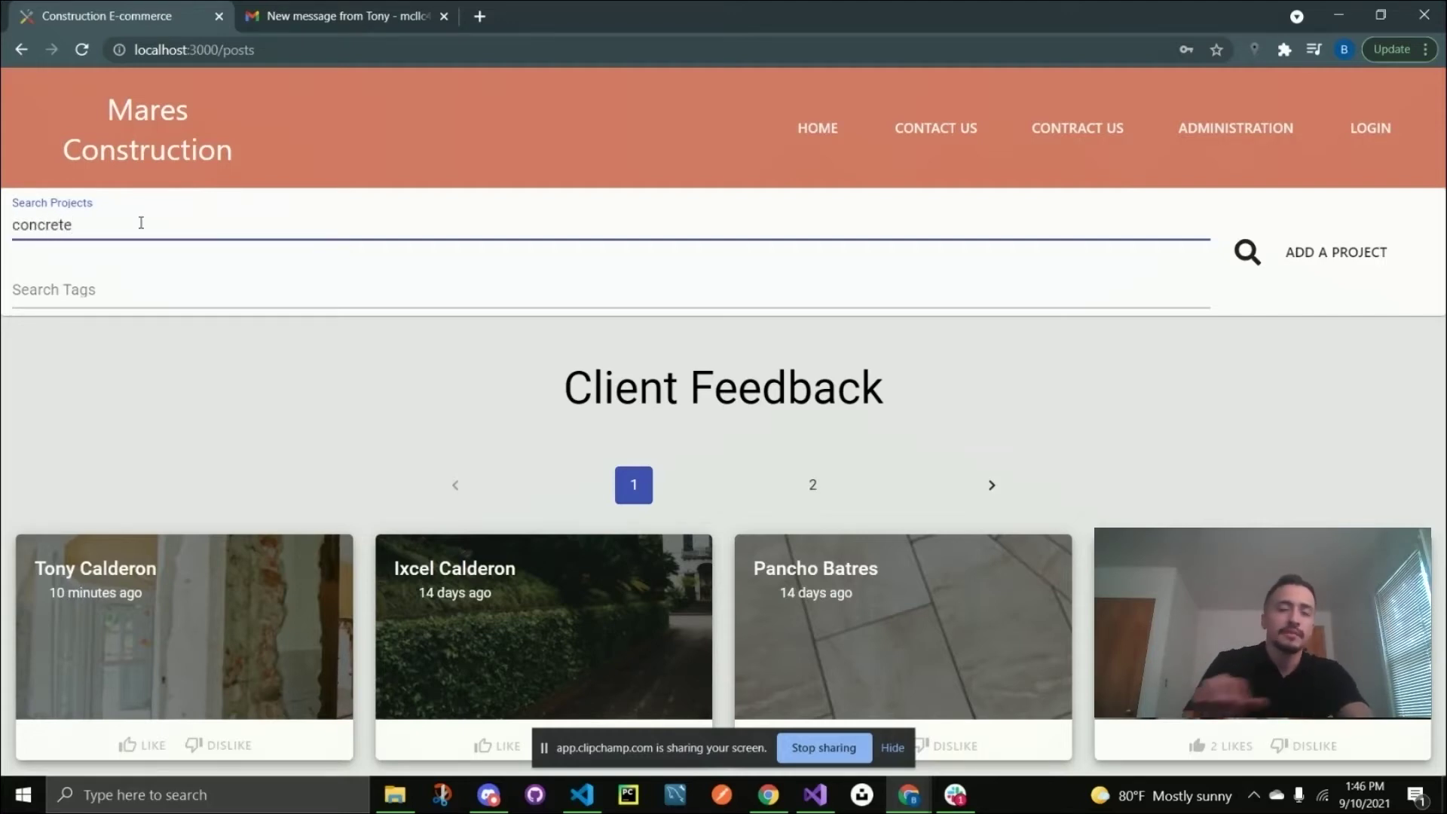
key("Return")
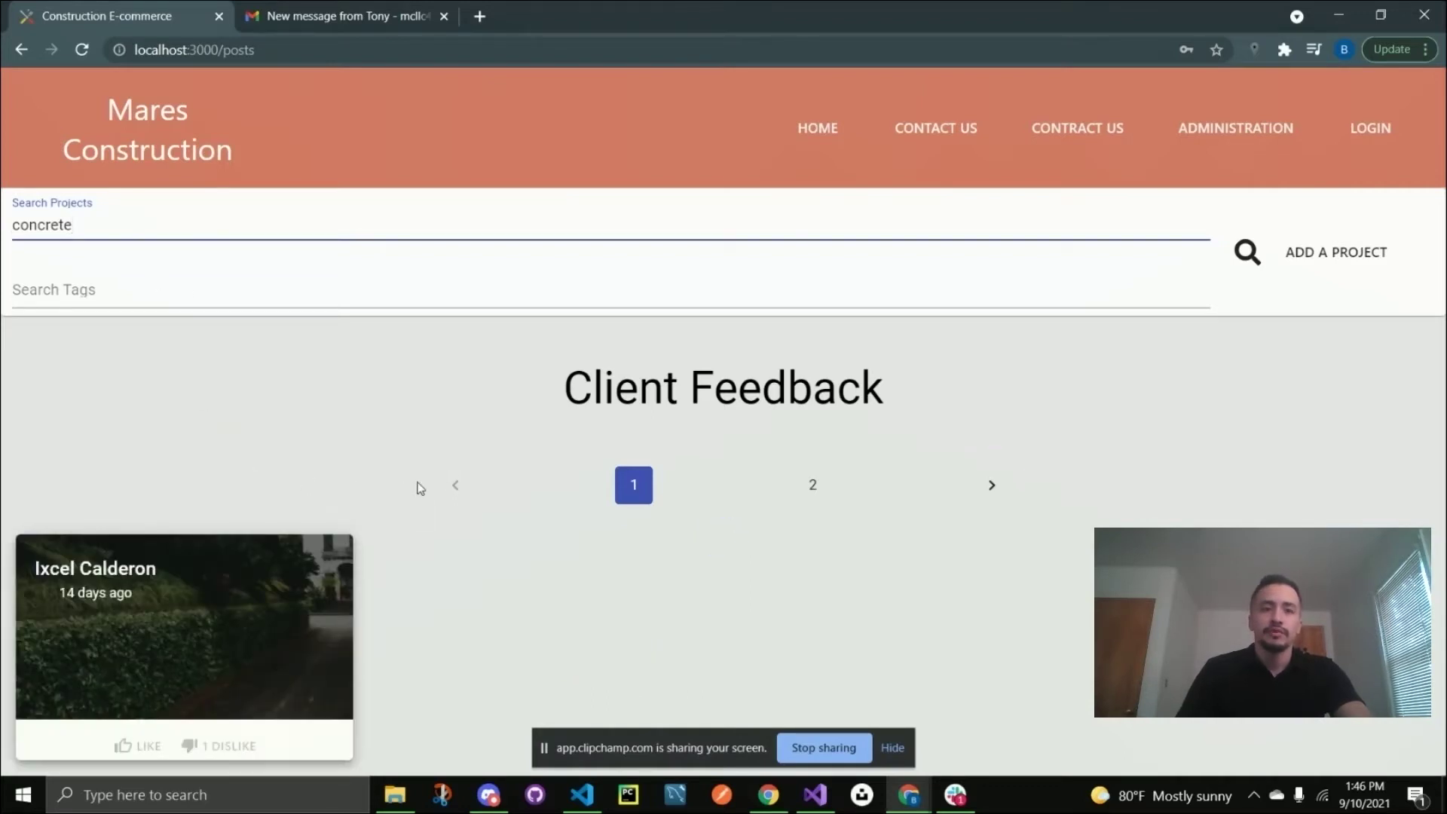
Browse the filtered results and open the Concrete Project post.
mouse_move(168, 636)
scroll(151, 588, "down", 3)
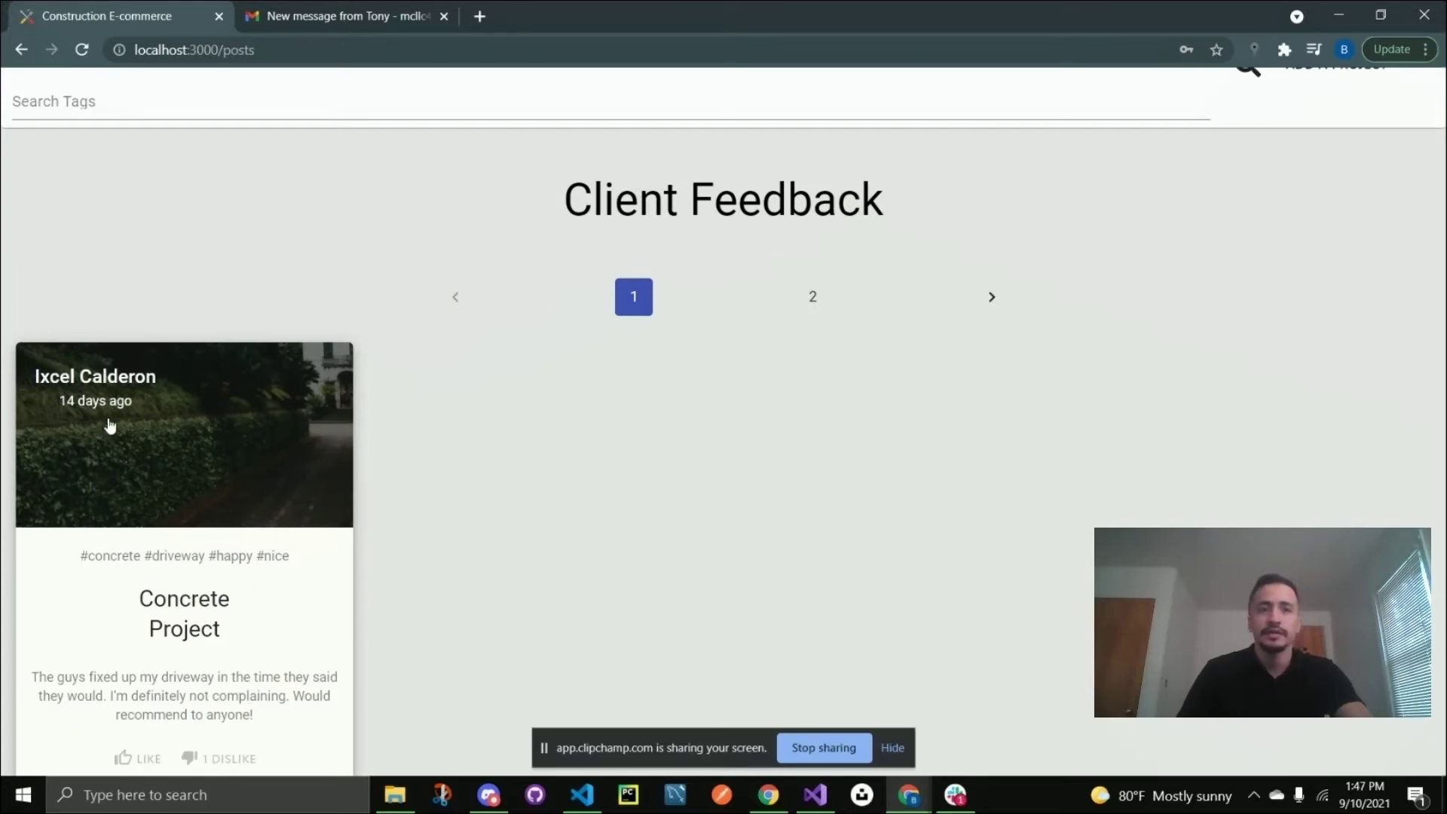
scroll(185, 544, "down", 3)
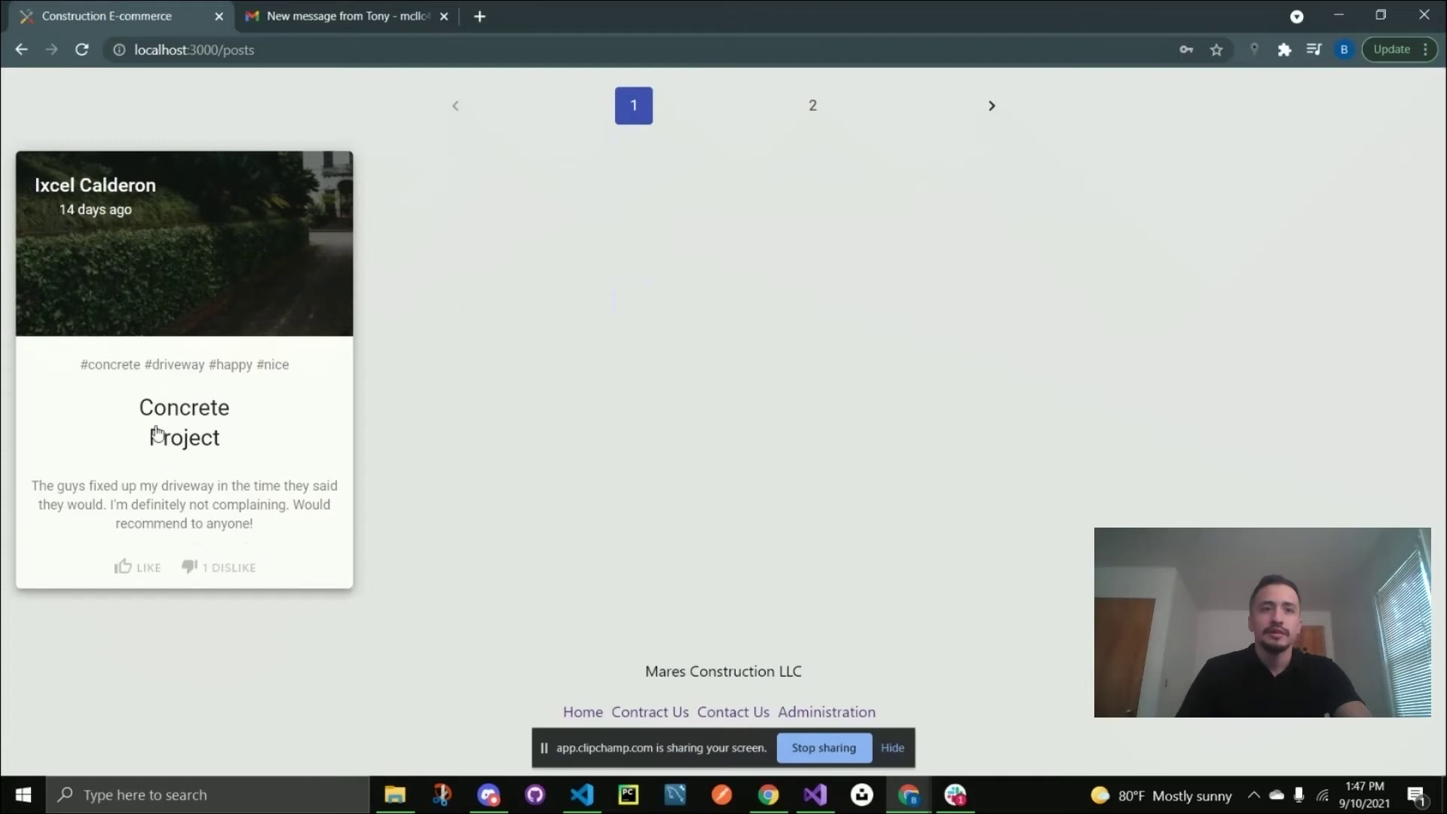
scroll(234, 425, "up", 4)
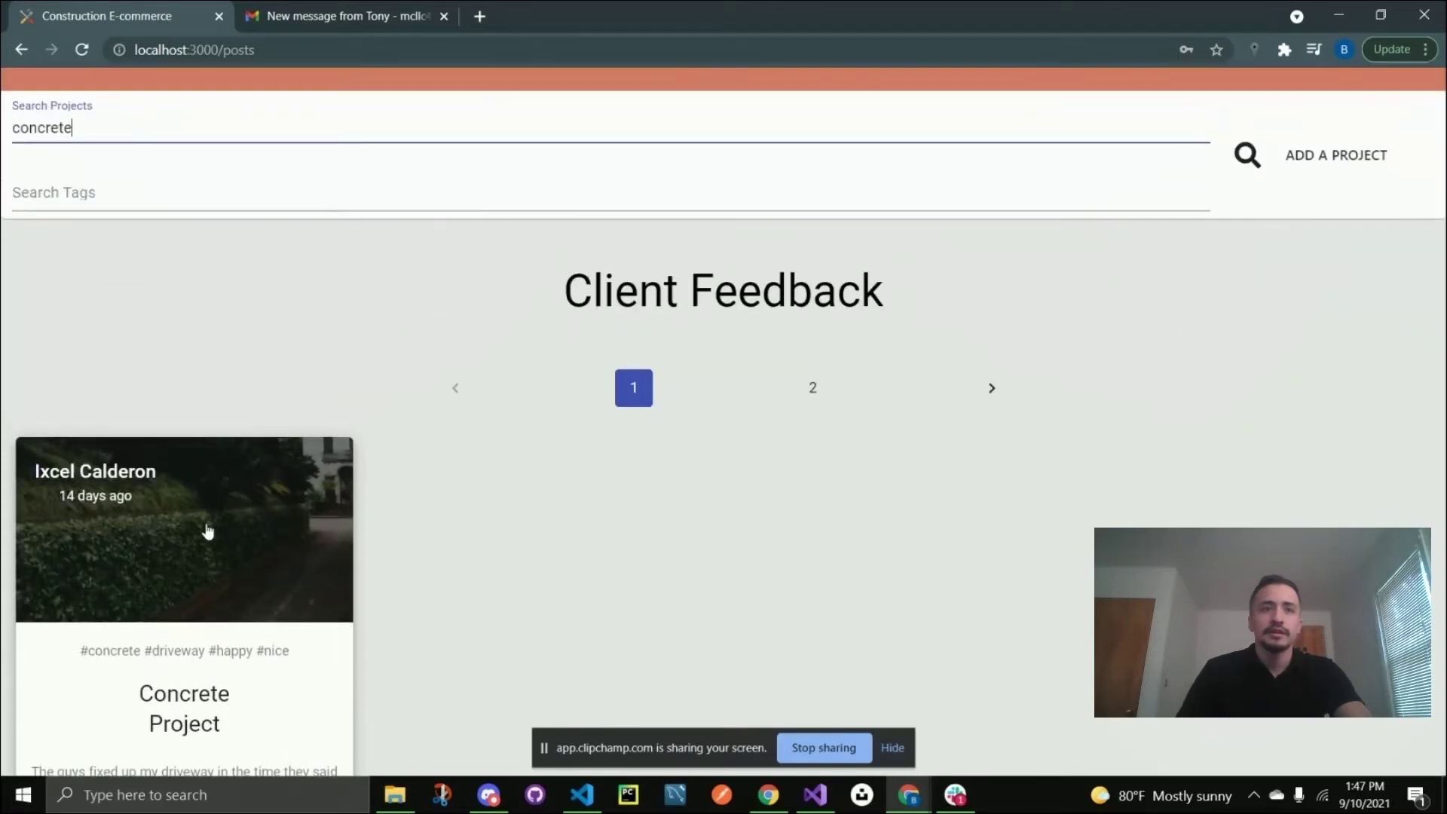
left_click(209, 543)
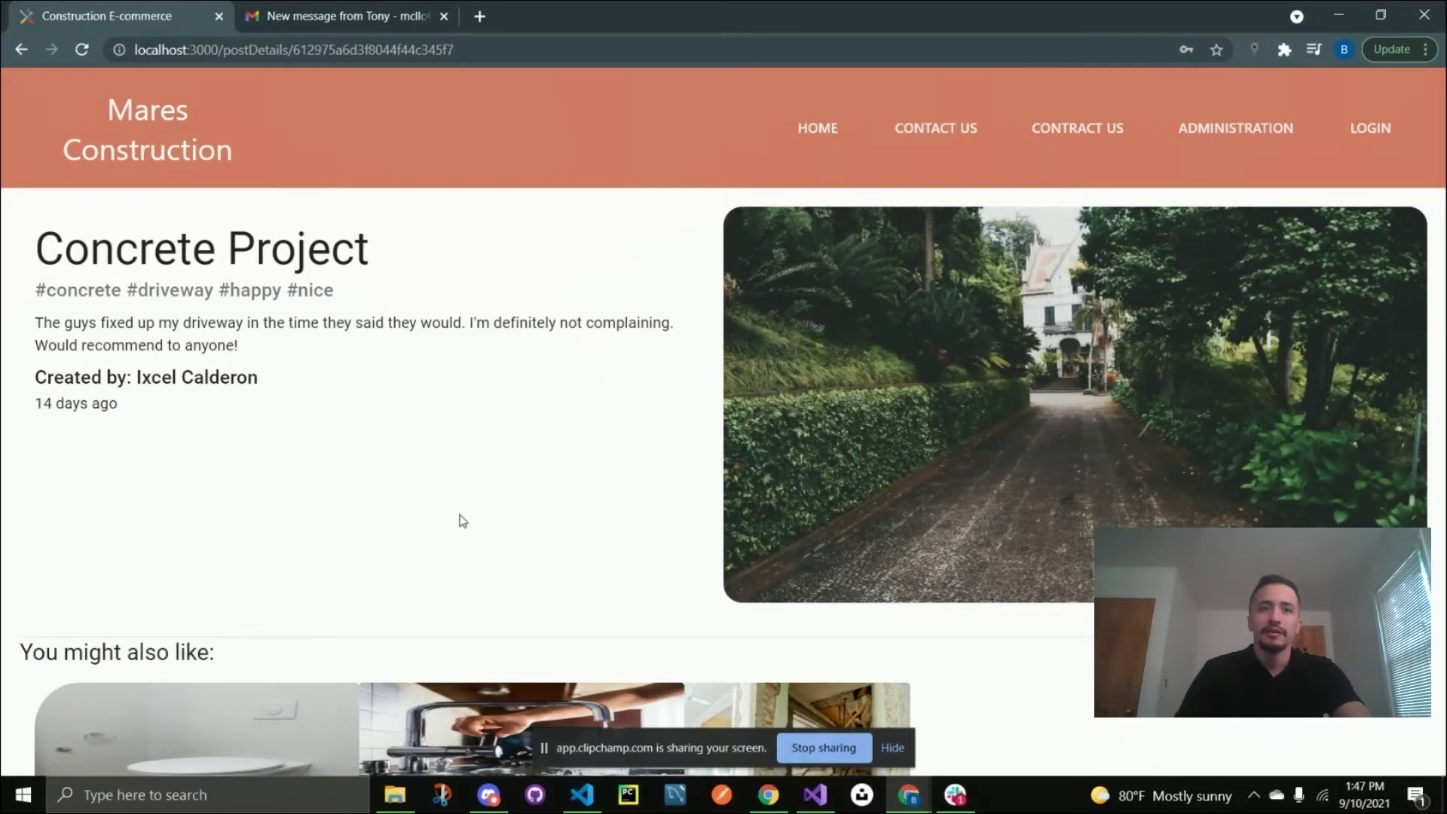
Open the Plumbing Project post from the recommendations and highlight its #nice tag.
scroll(462, 520, "down", 3)
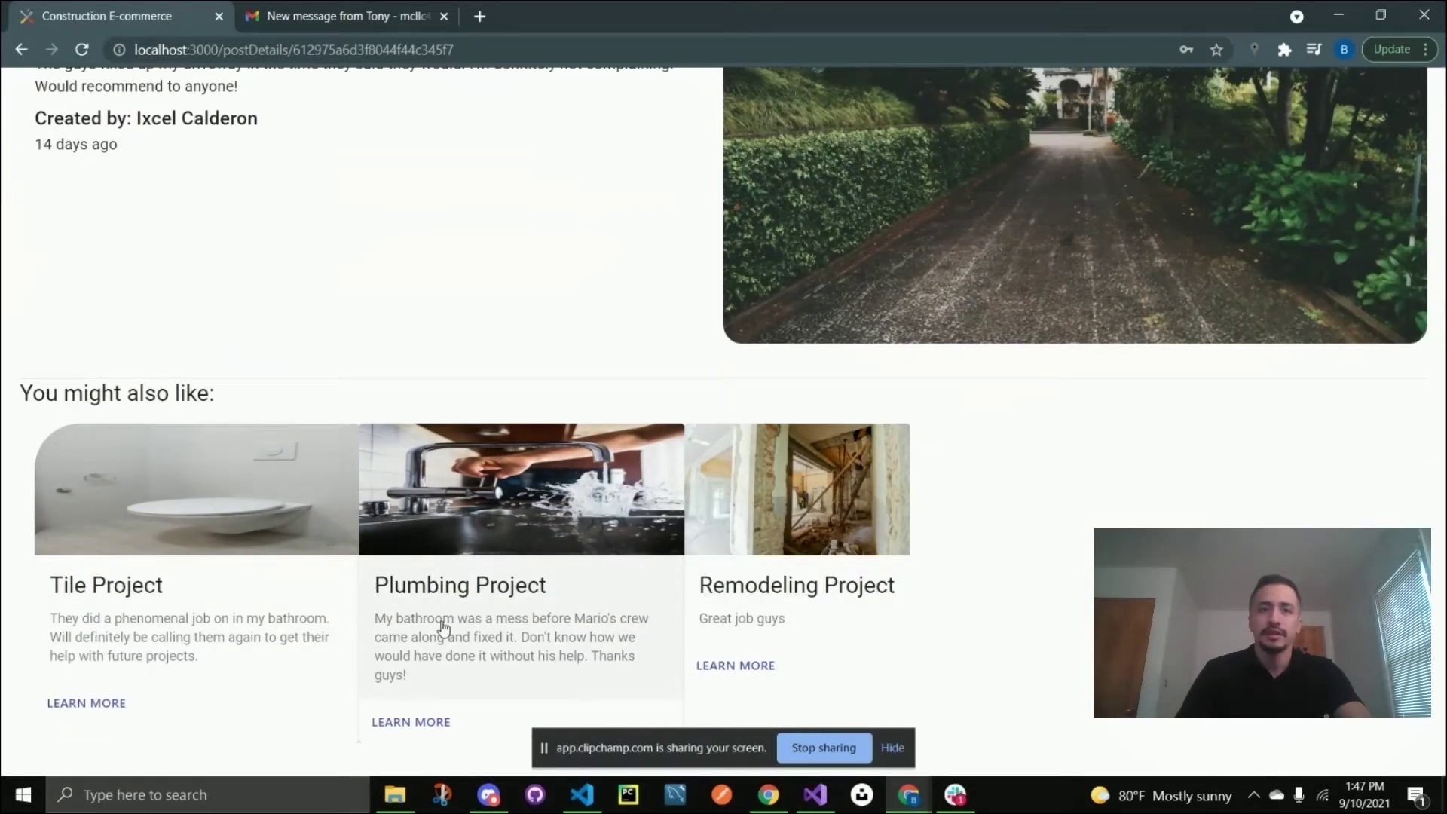
left_click(465, 591)
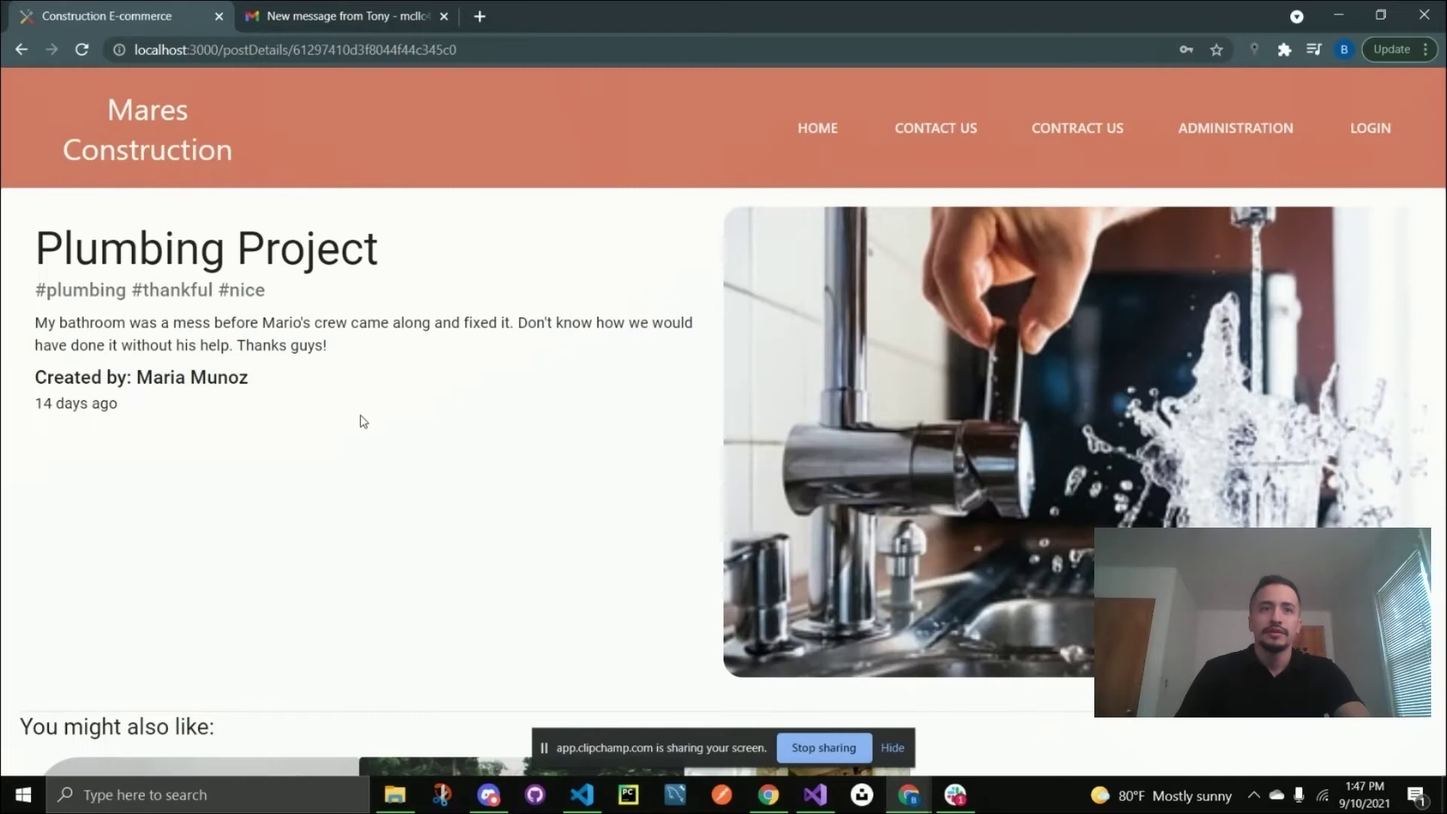
left_click_drag(217, 290, 269, 293)
scroll(371, 413, "down", 4)
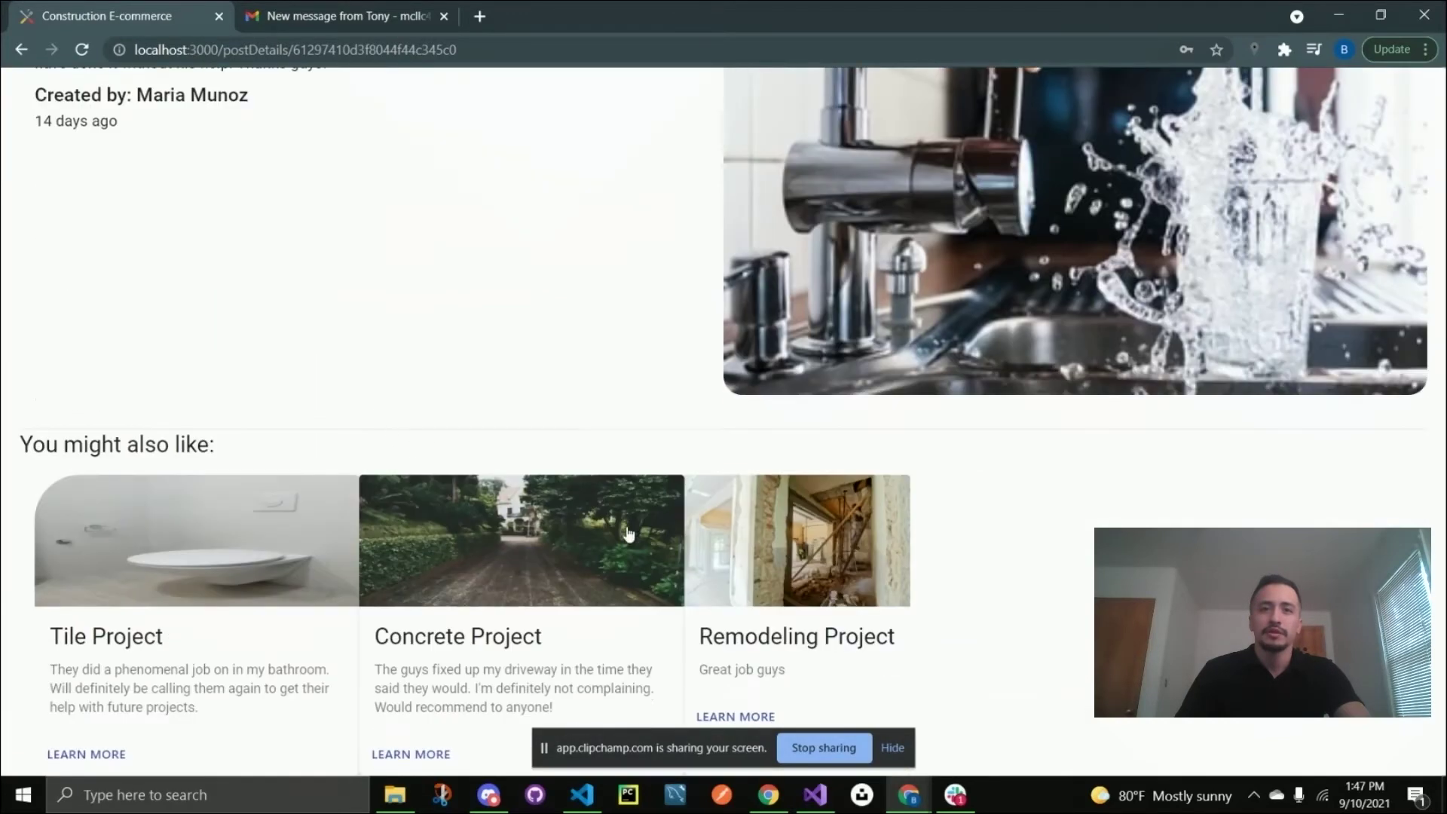
Open the recommended Remodeling Project post and briefly highlight its #nice tag.
left_click(794, 579)
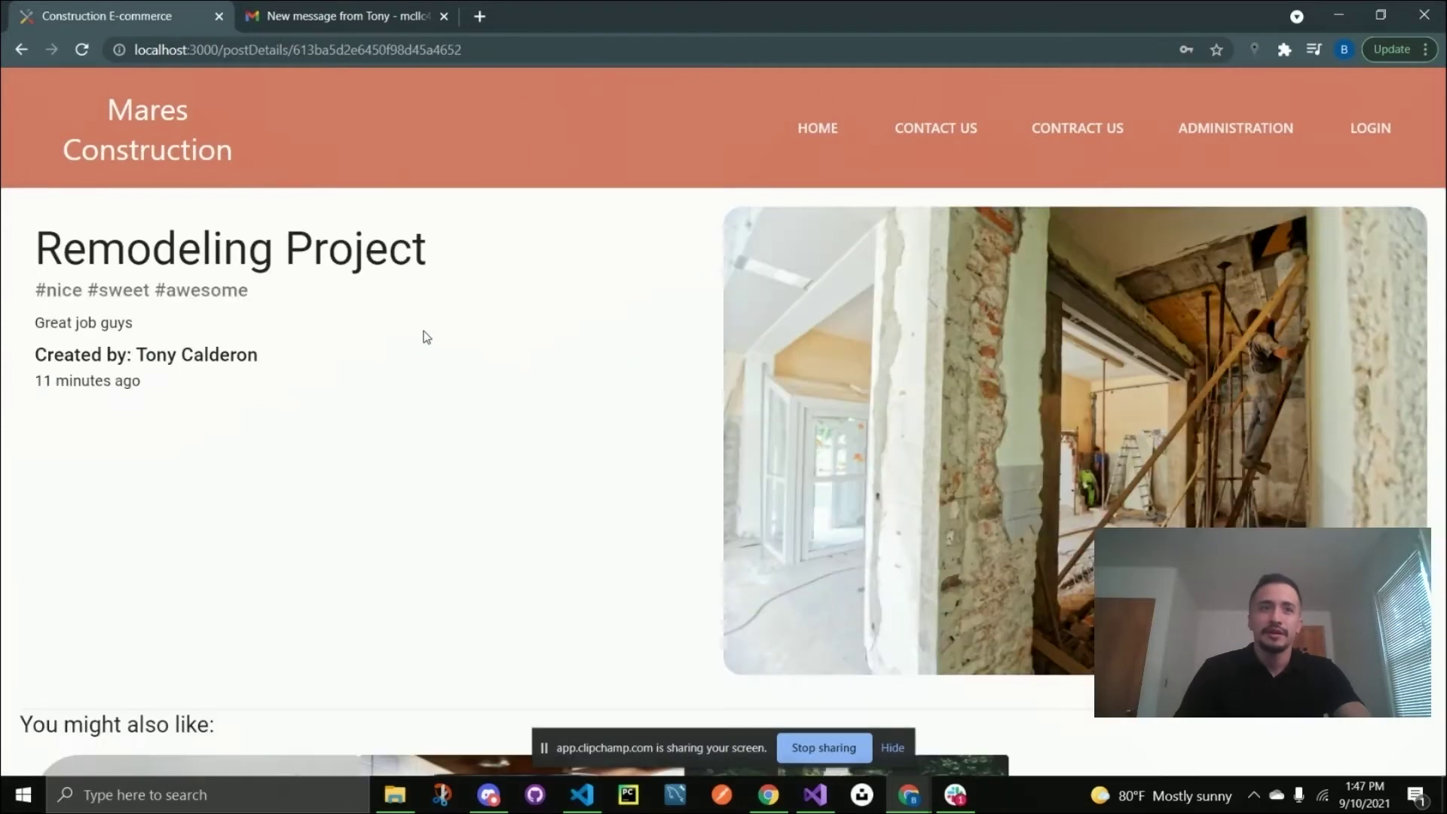
left_click_drag(81, 289, 37, 289)
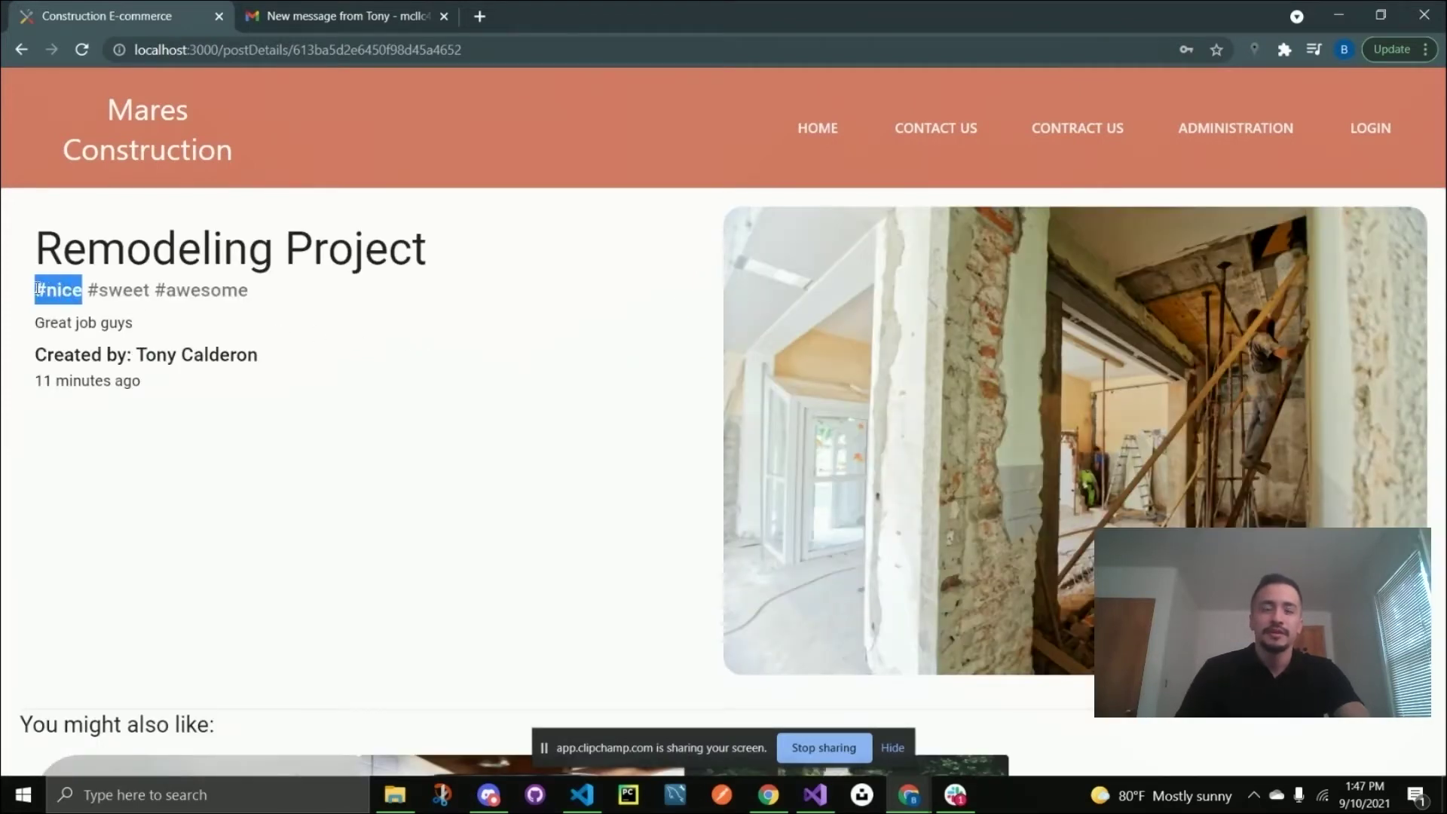
left_click(262, 349)
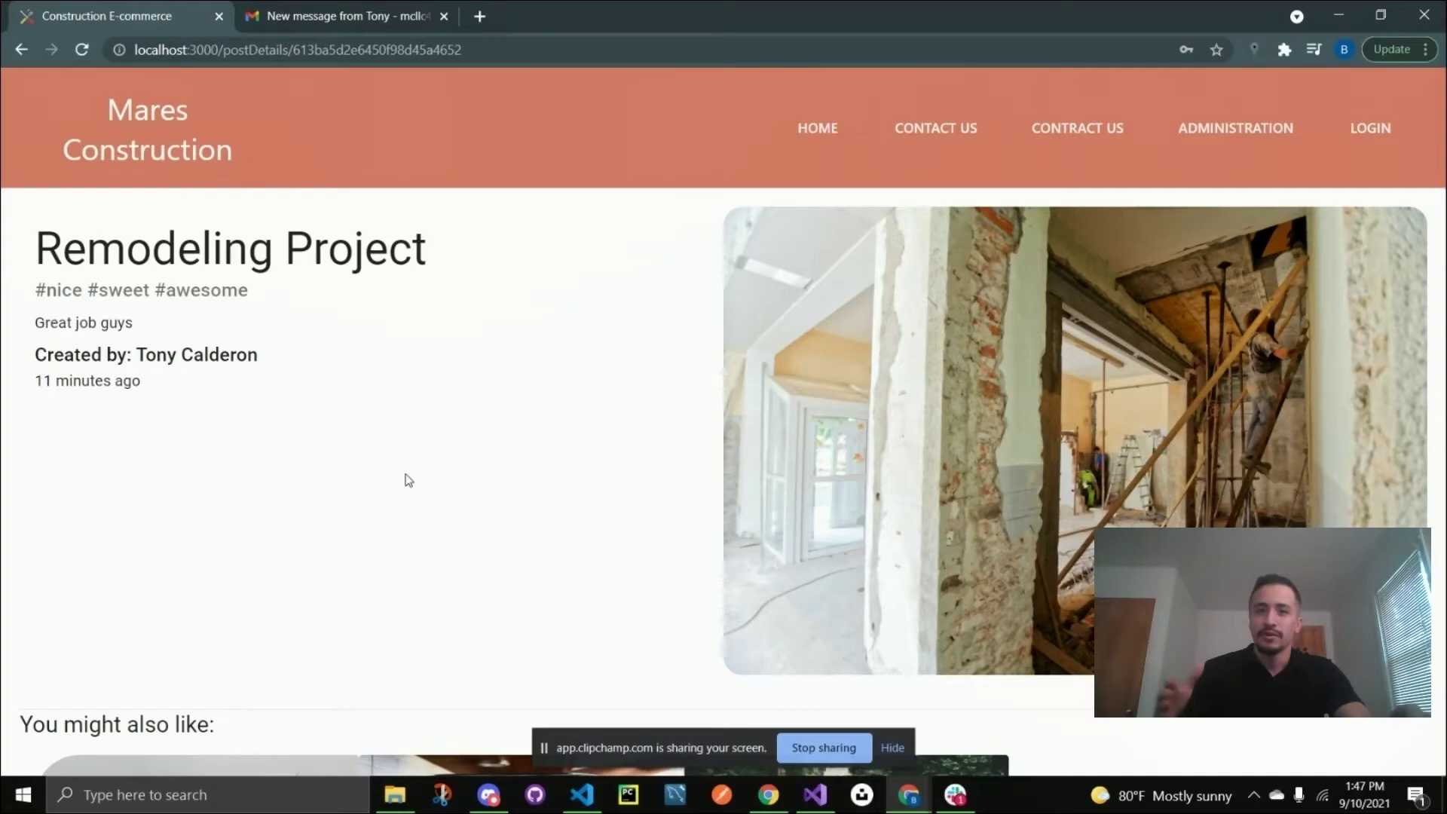
scroll(453, 467, "down", 4)
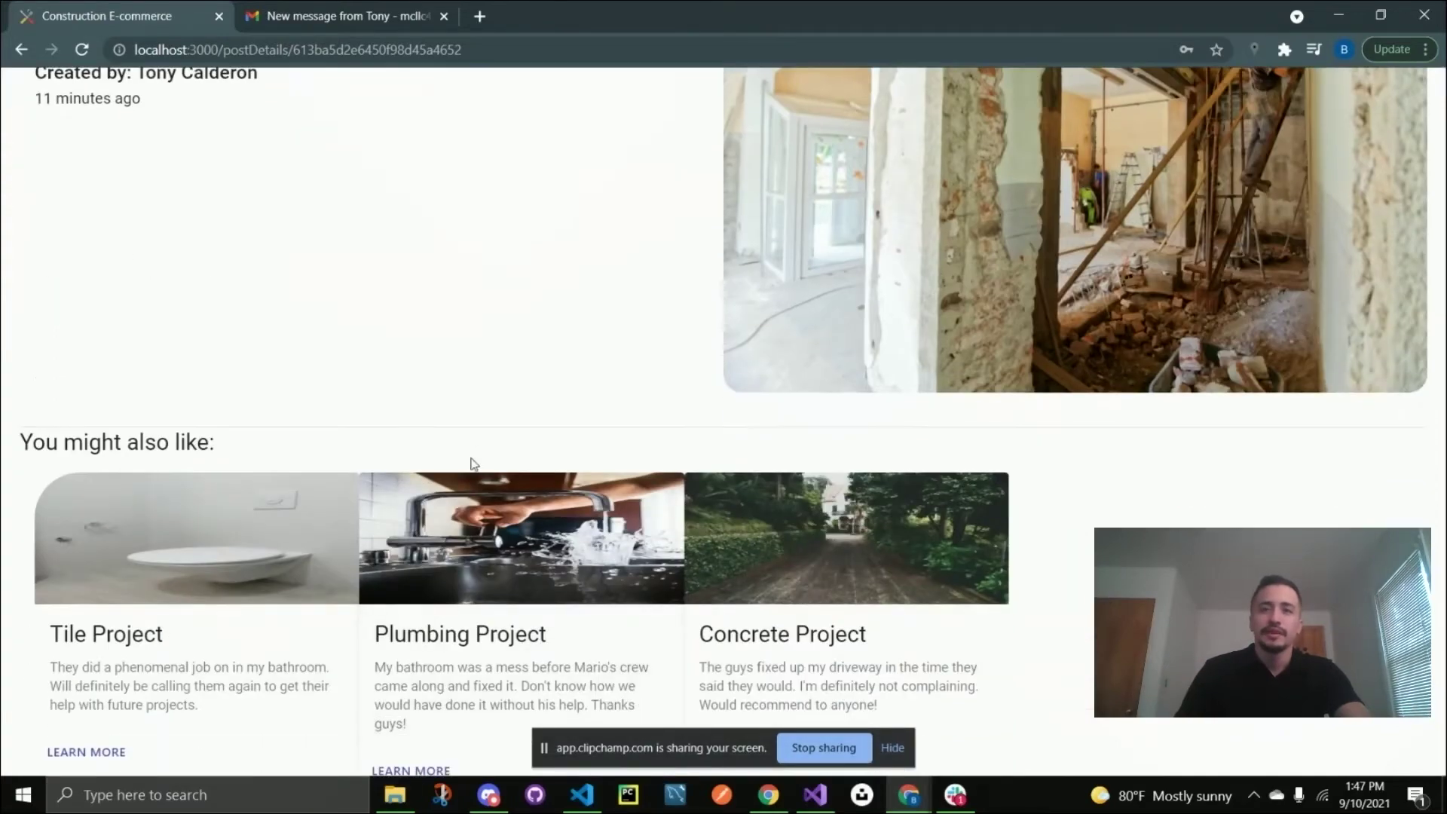
scroll(572, 396, "up", 4)
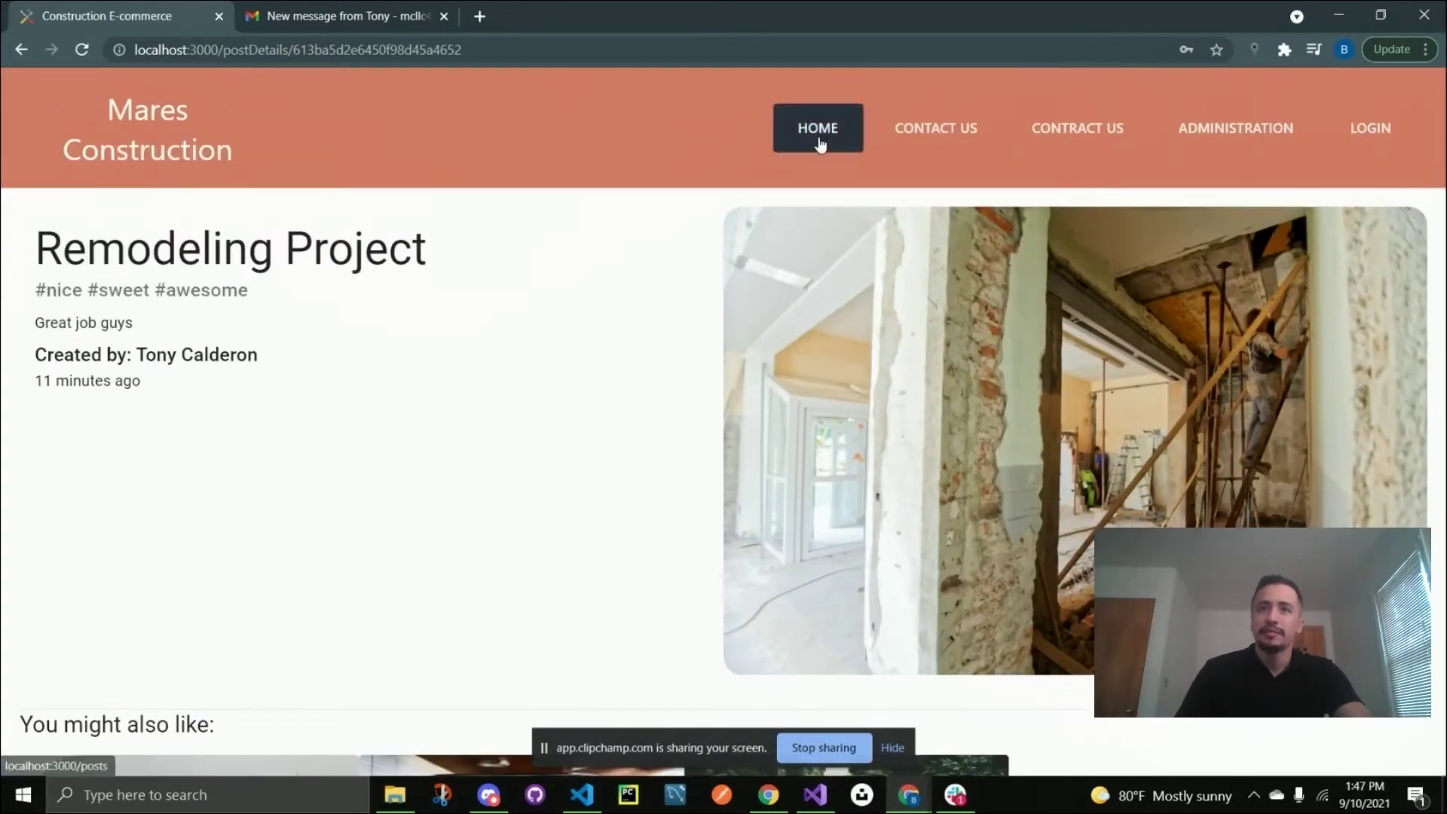
Go back to the Client Feedback posts list.
left_click(817, 129)
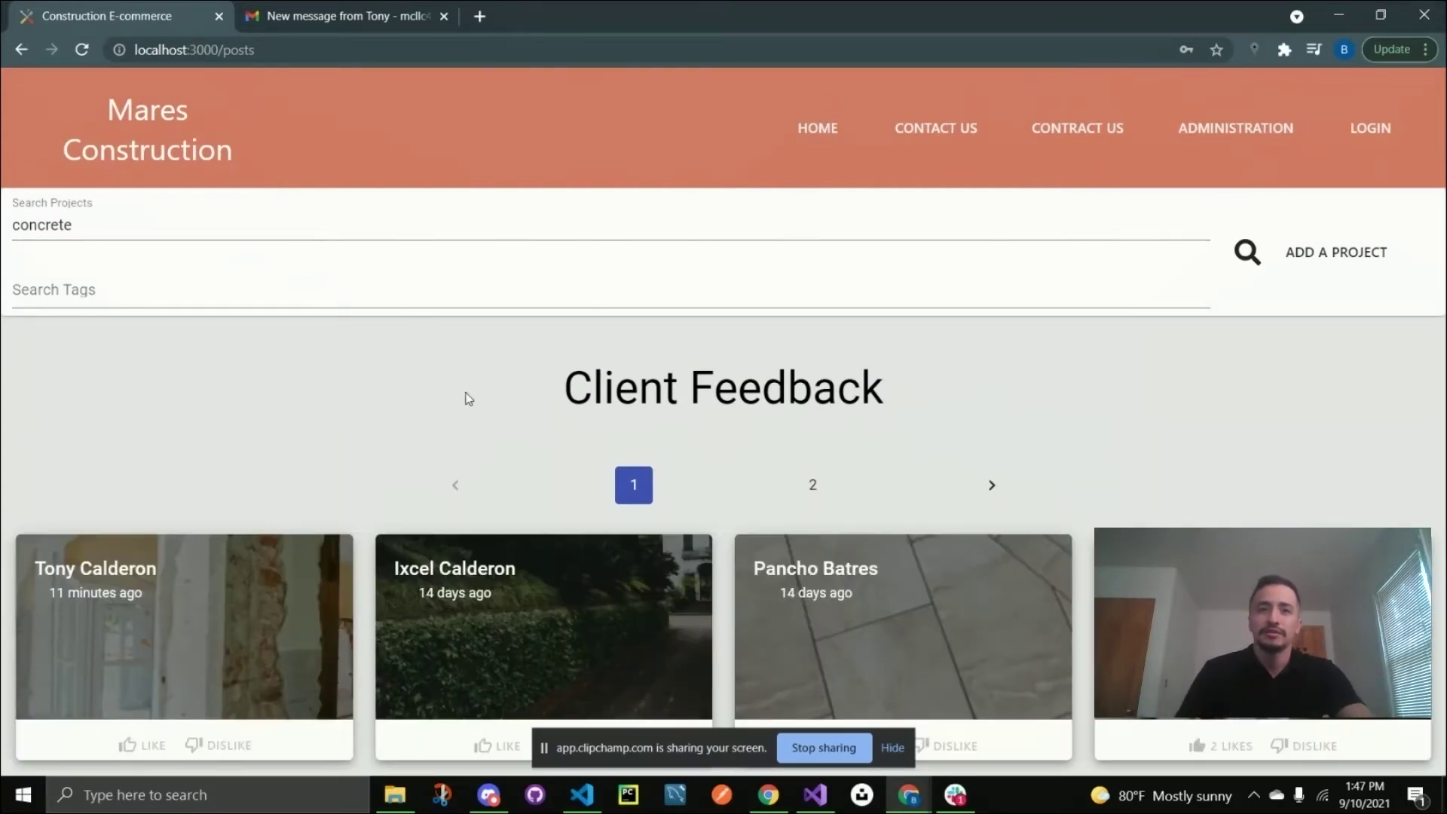
scroll(367, 445, "down", 2)
mouse_move(350, 516)
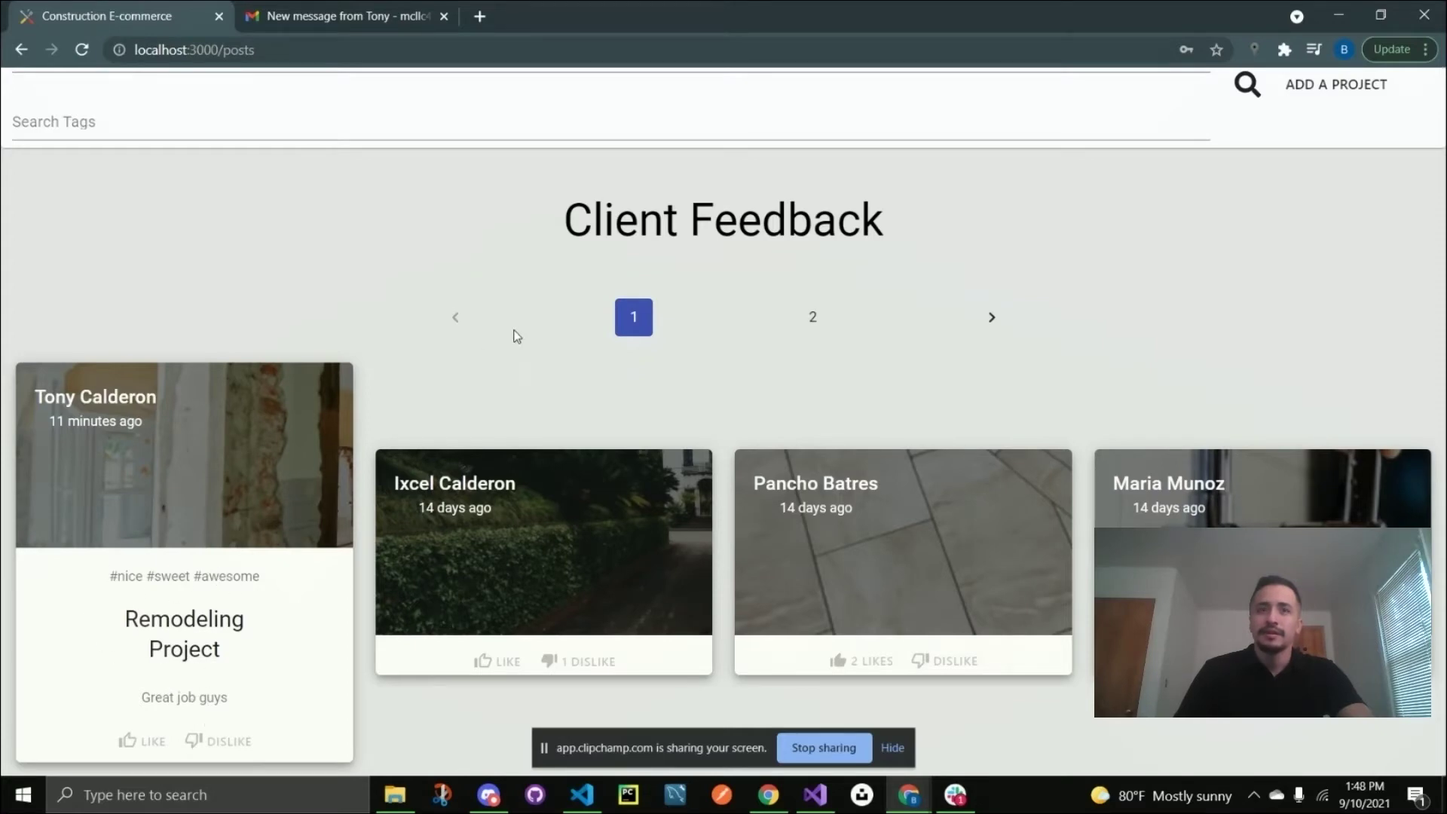
scroll(523, 290, "up", 2)
Log in with the account e-mail and password, dismissing Chrome's password breach warning.
left_click(1370, 128)
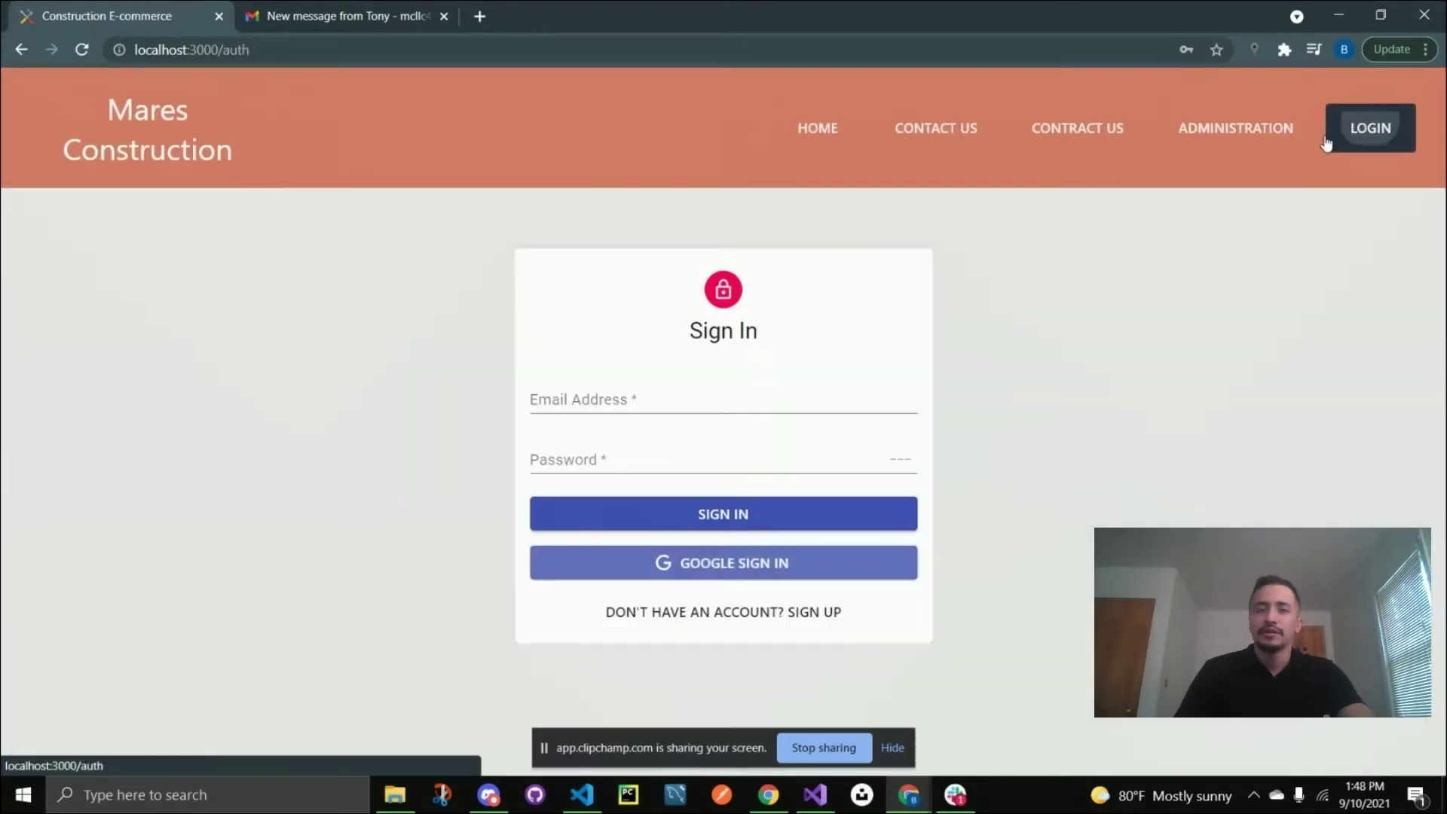
left_click(609, 399)
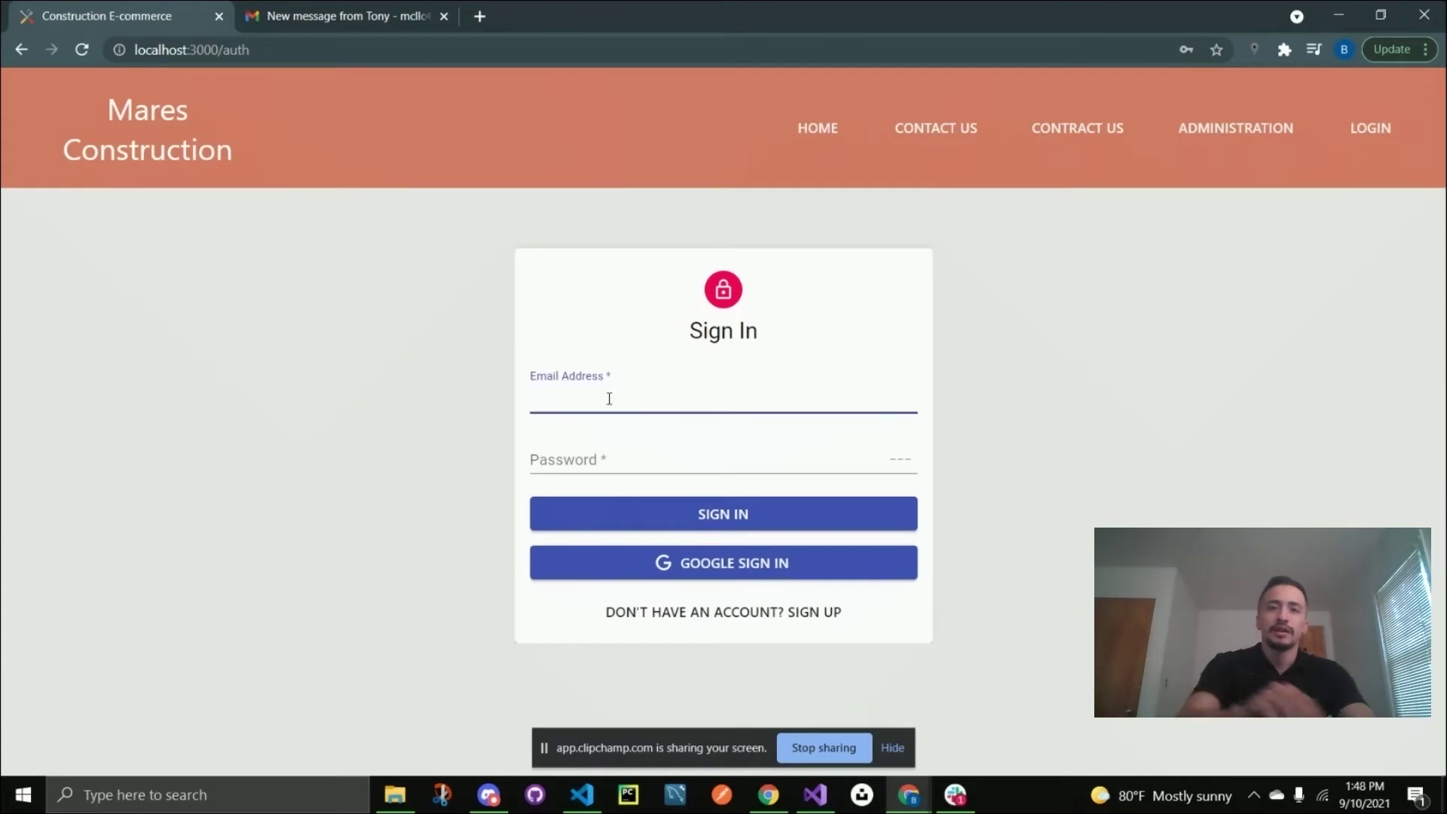
type("Tony")
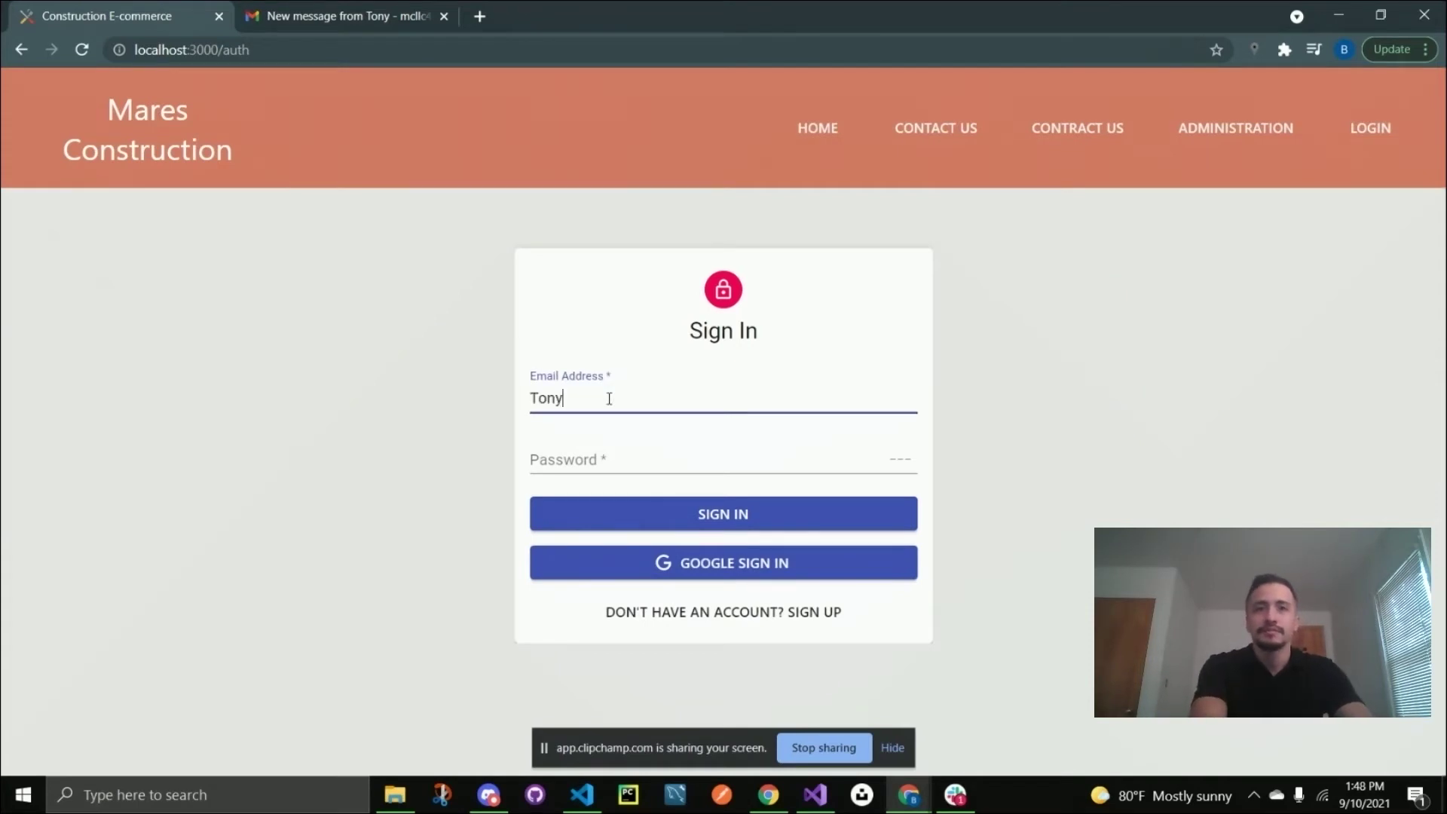
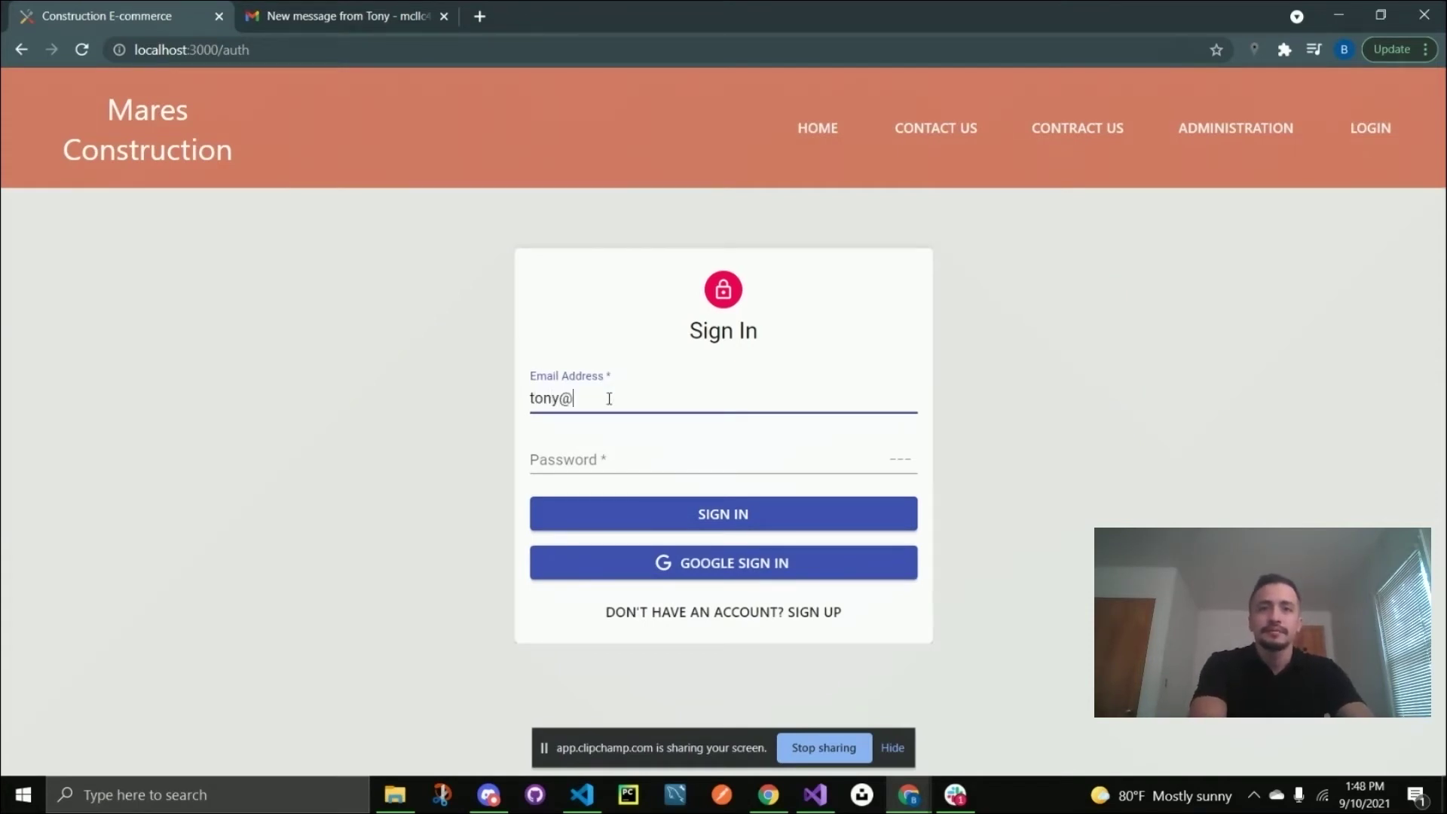
key("Tab")
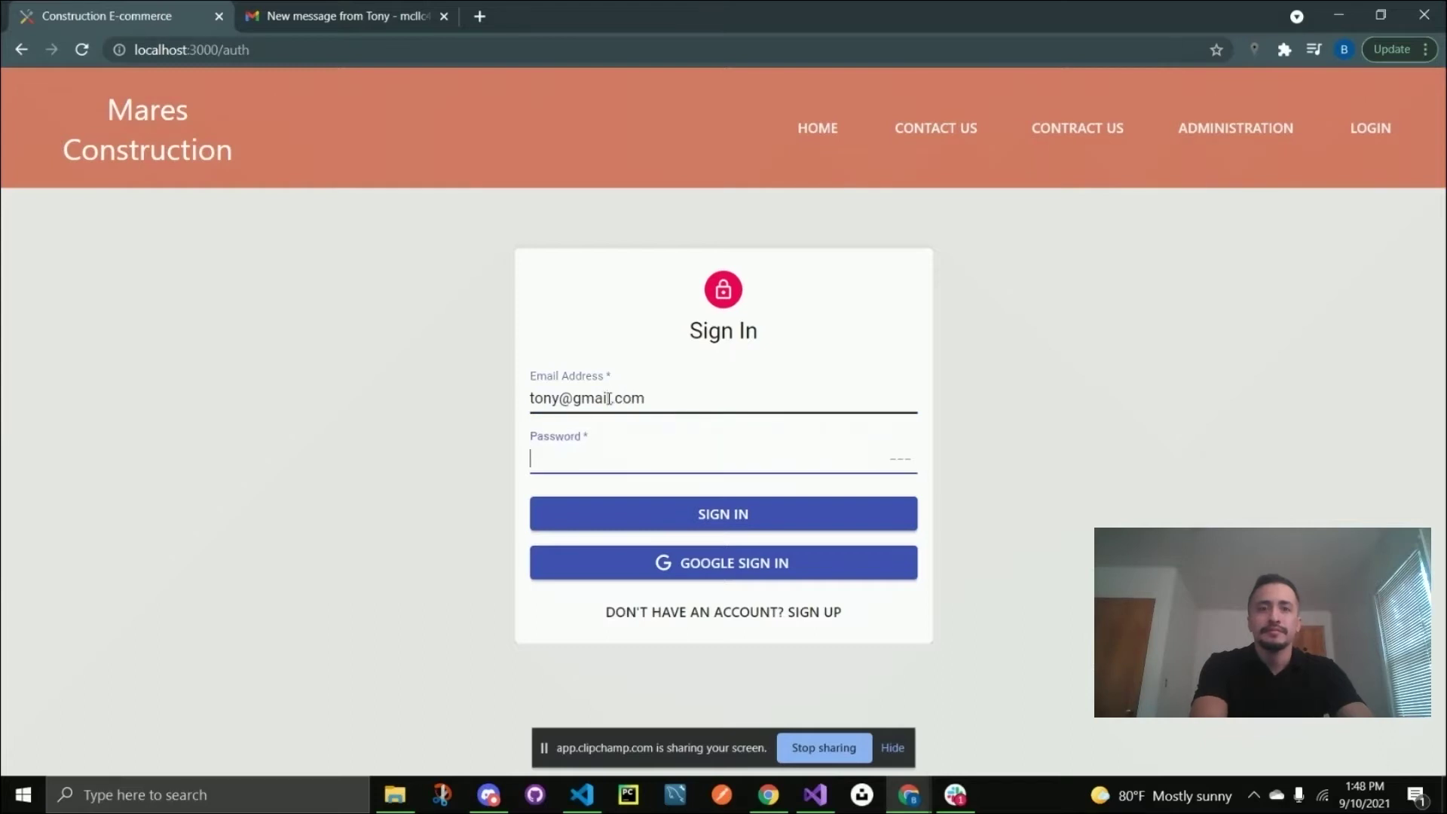
type("123456")
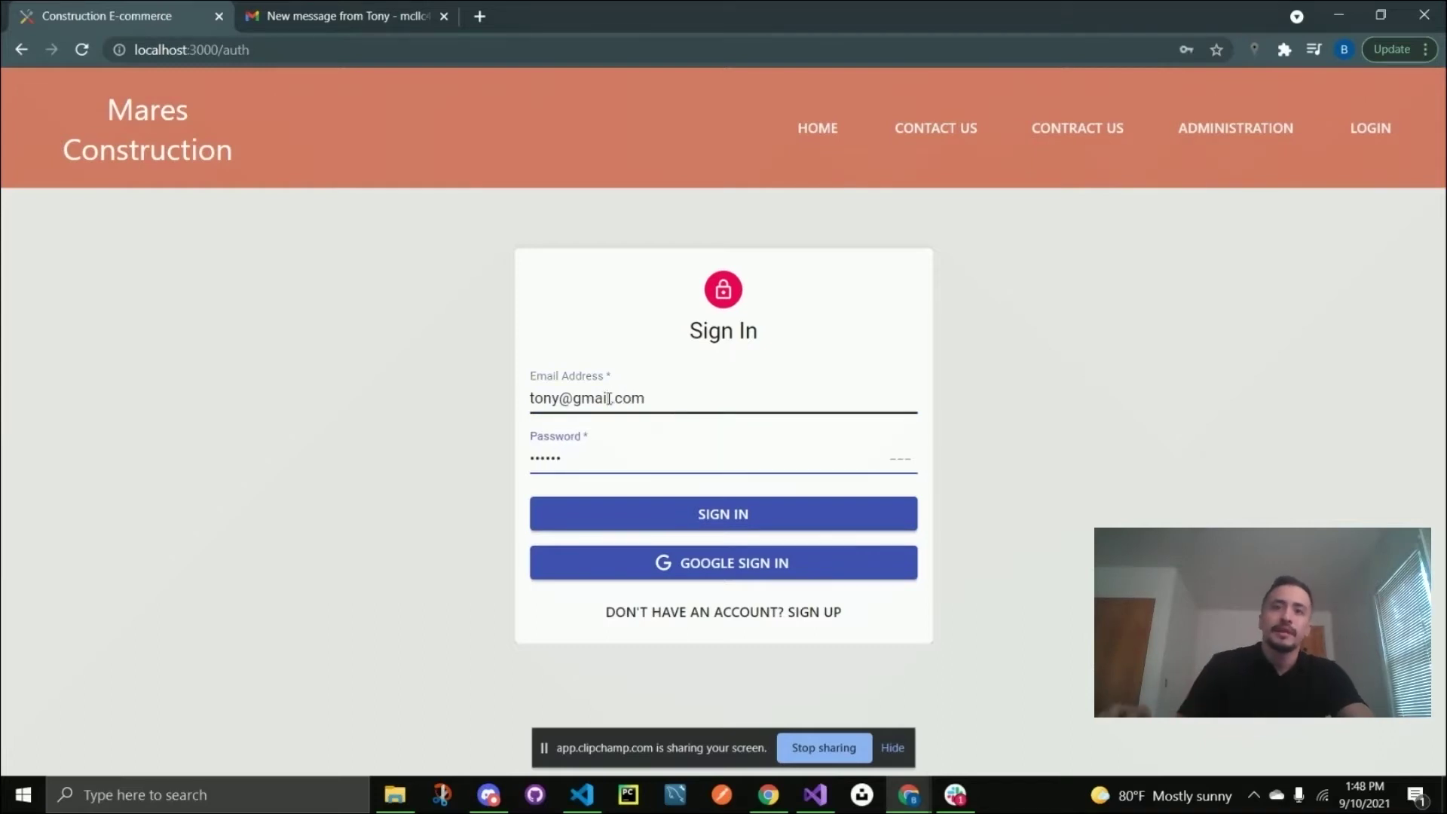
key("Return")
left_click(902, 301)
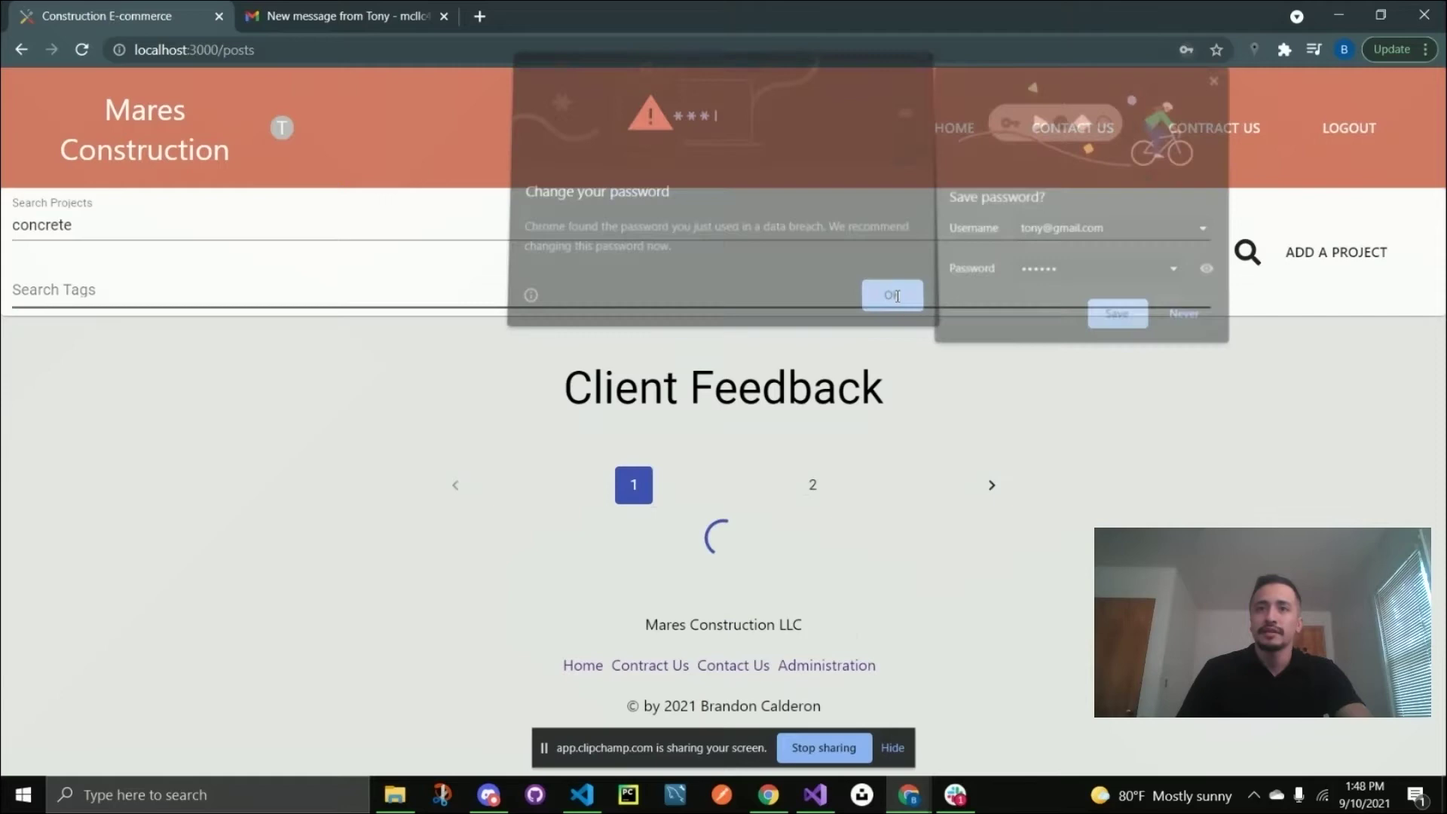
Decline saving the password, then like and unlike the Tile Project post.
left_click(1189, 316)
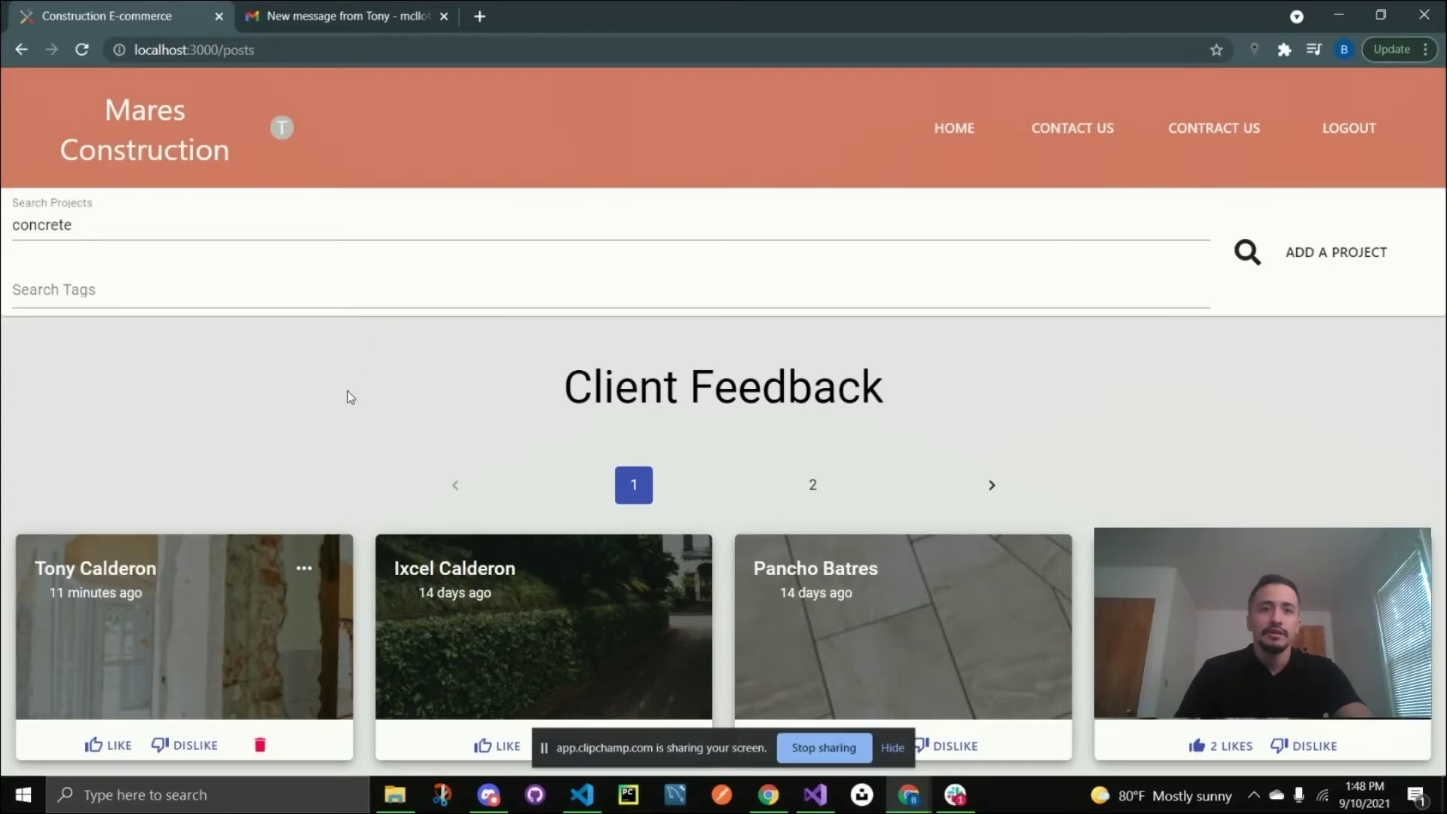
scroll(257, 572, "down", 4)
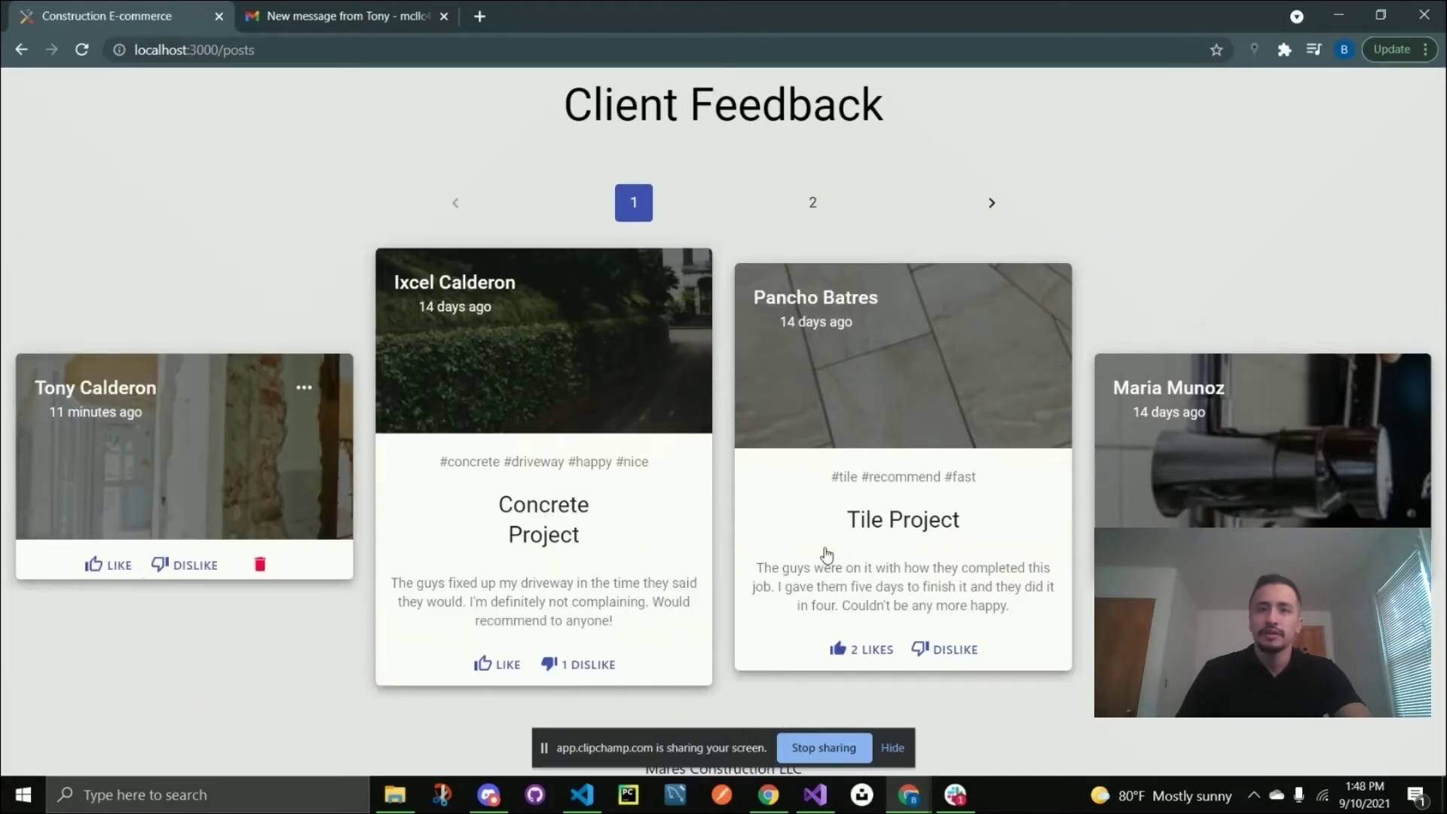
left_click(840, 636)
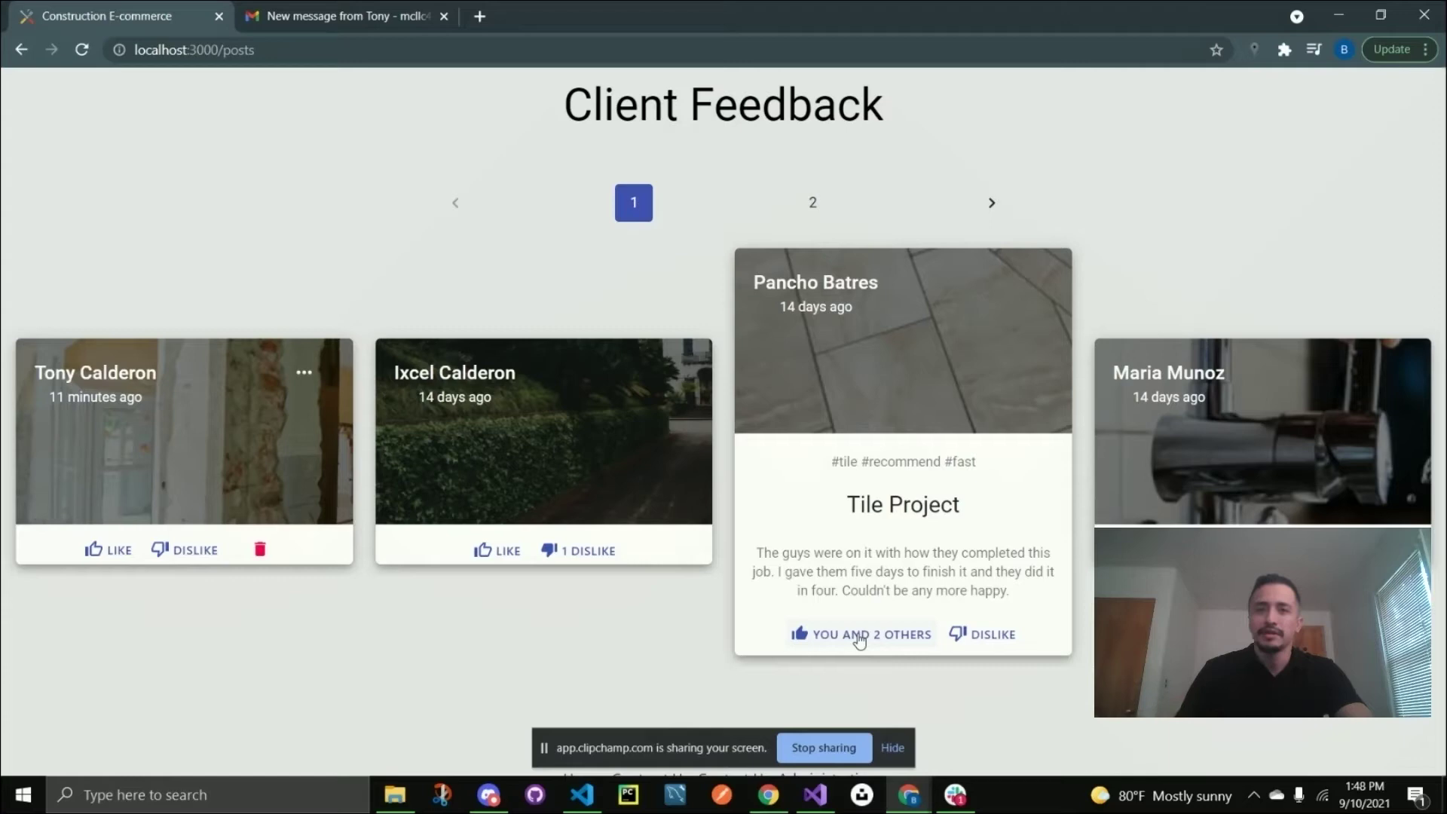
left_click(865, 637)
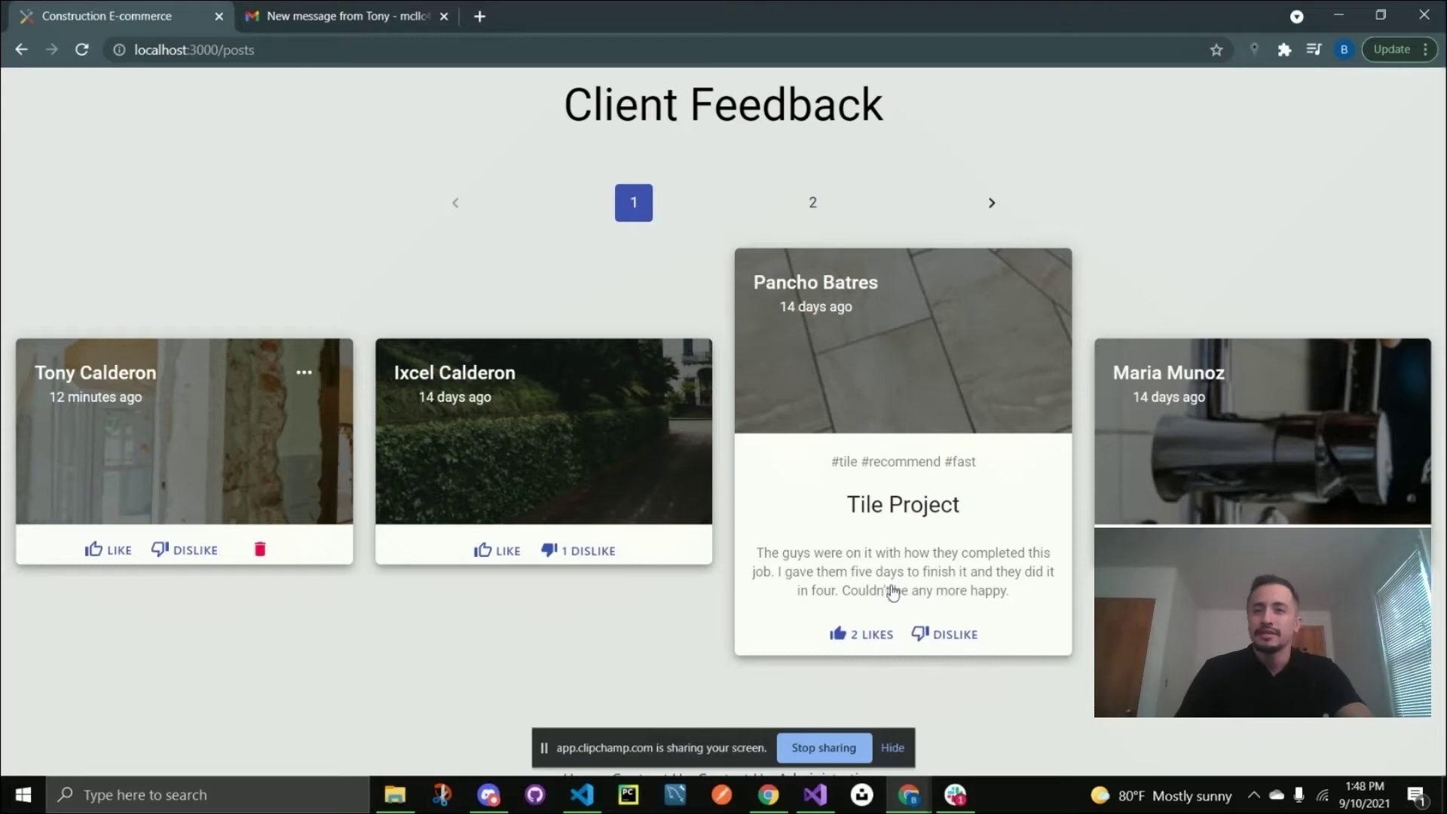
Dislike and undo the dislike on the Tile Project, then delete the Remodeling Project post.
left_click(941, 638)
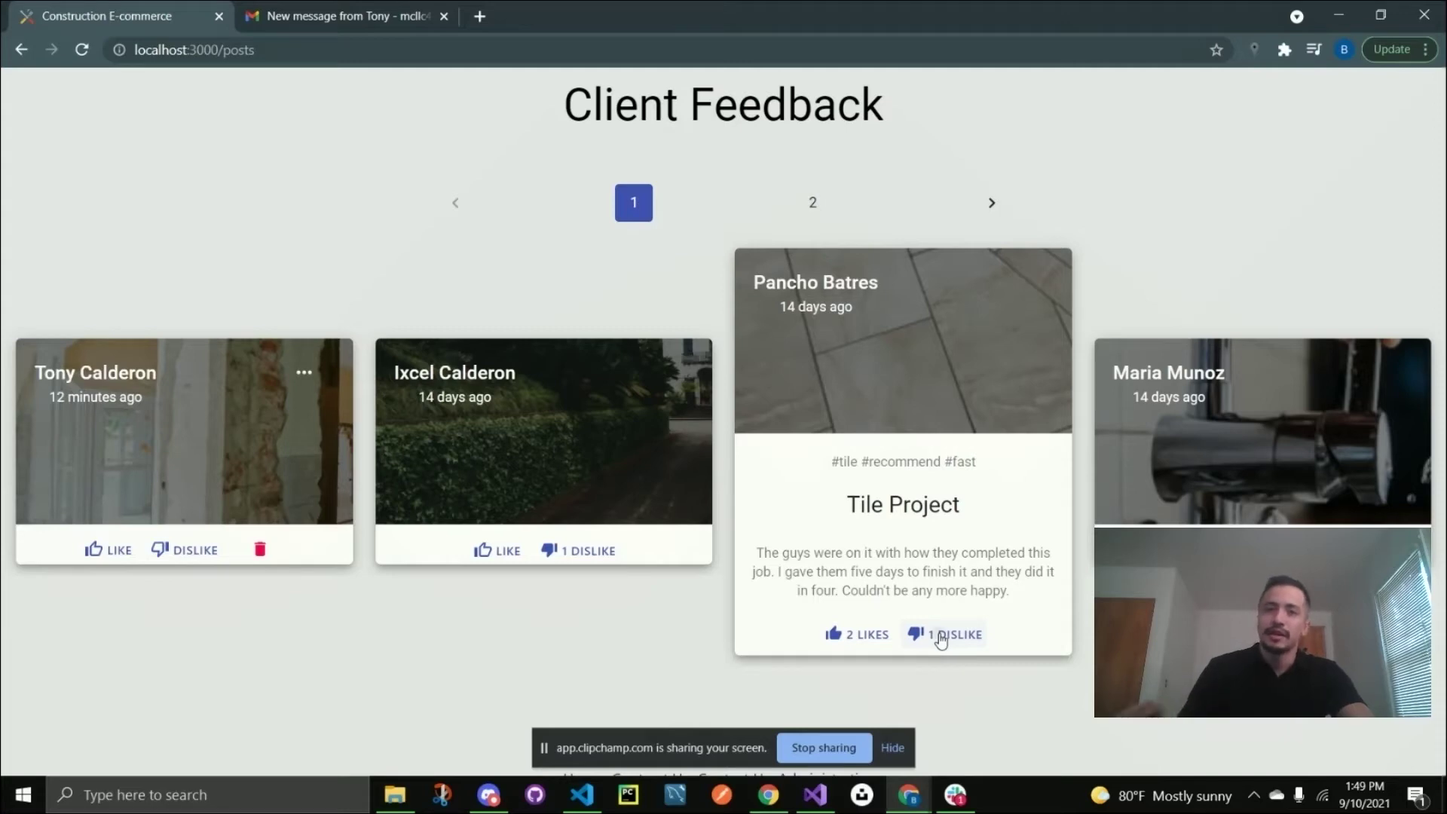
left_click(941, 638)
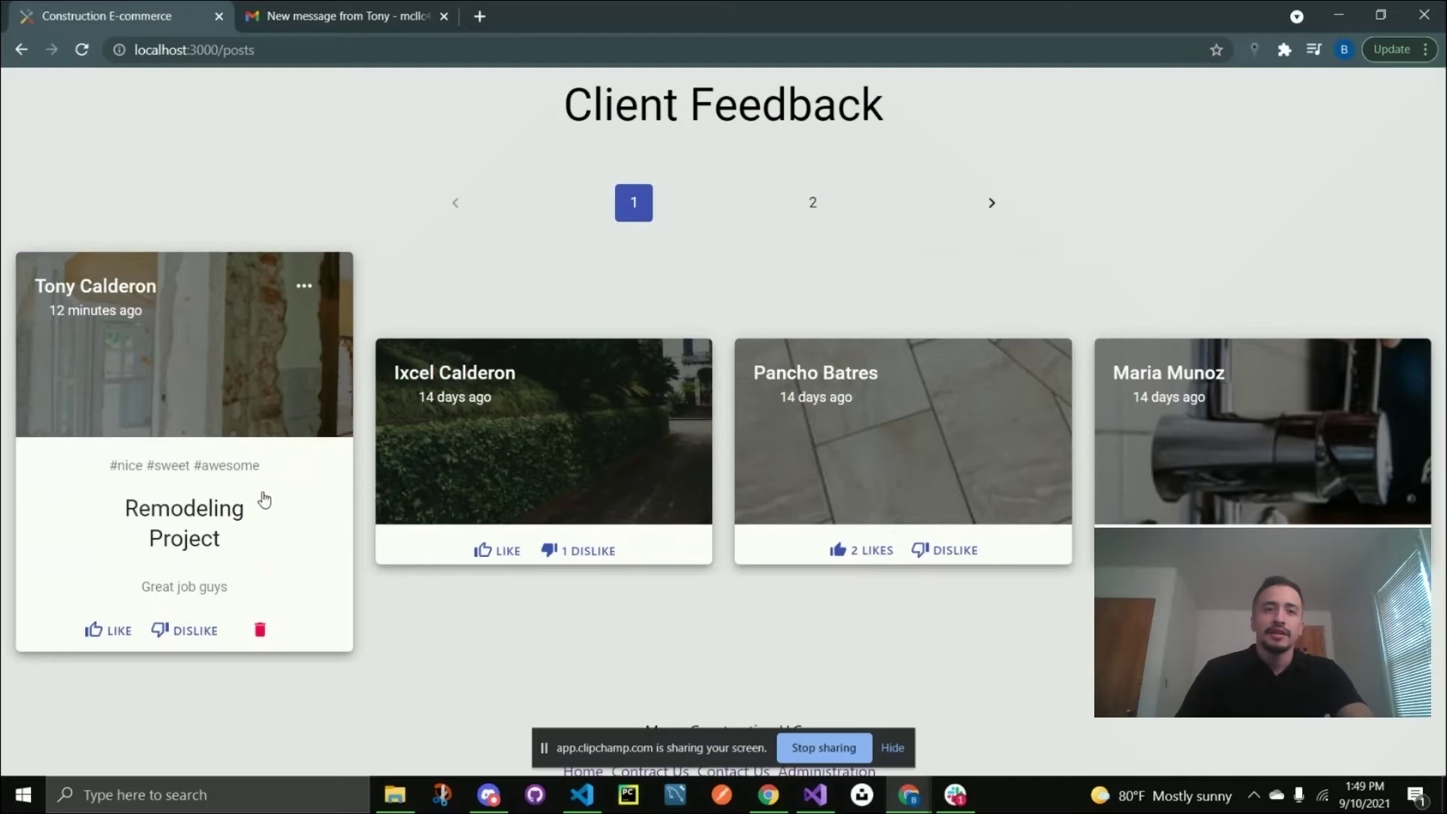
left_click(261, 631)
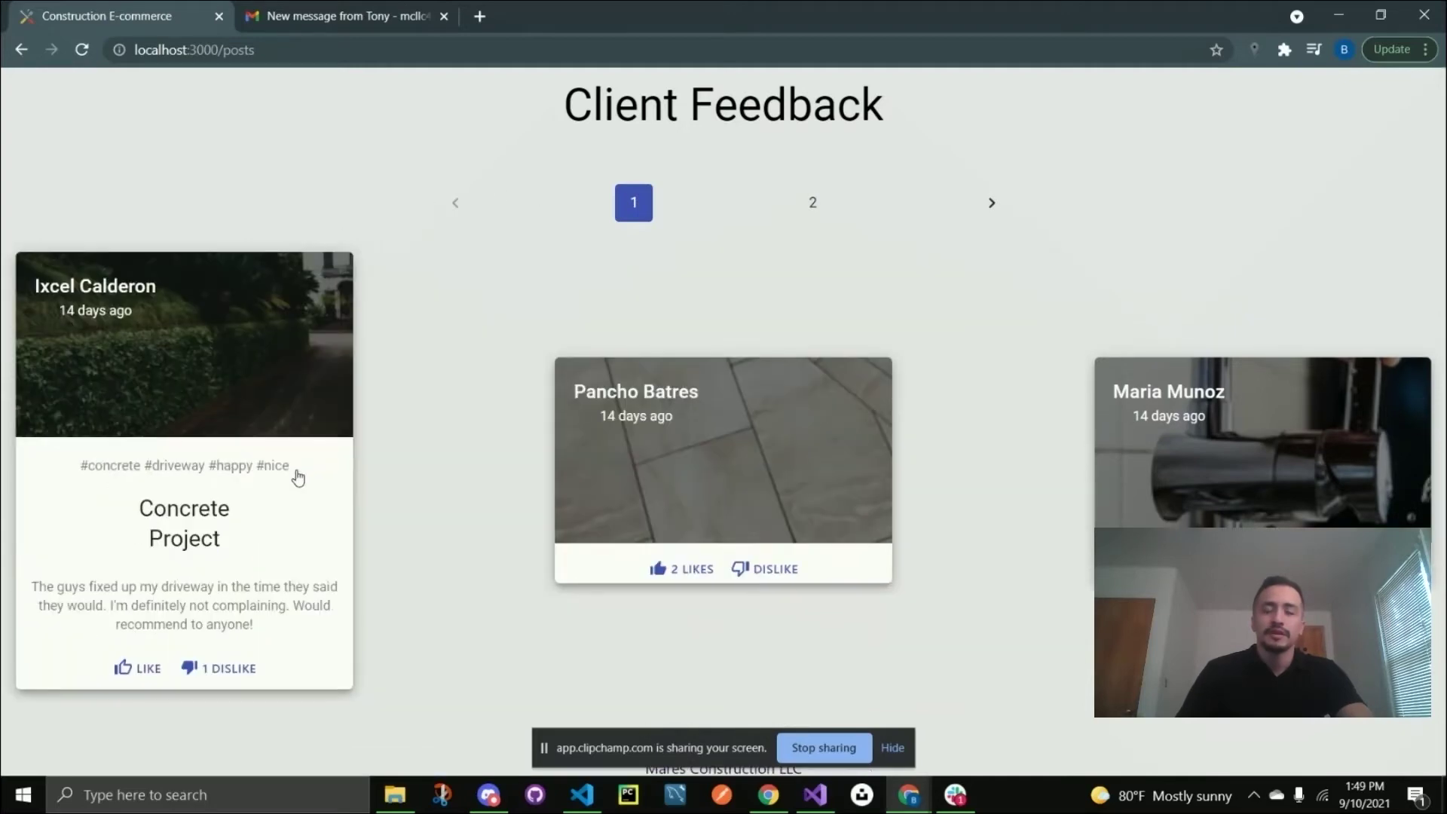
scroll(401, 460, "up", 4)
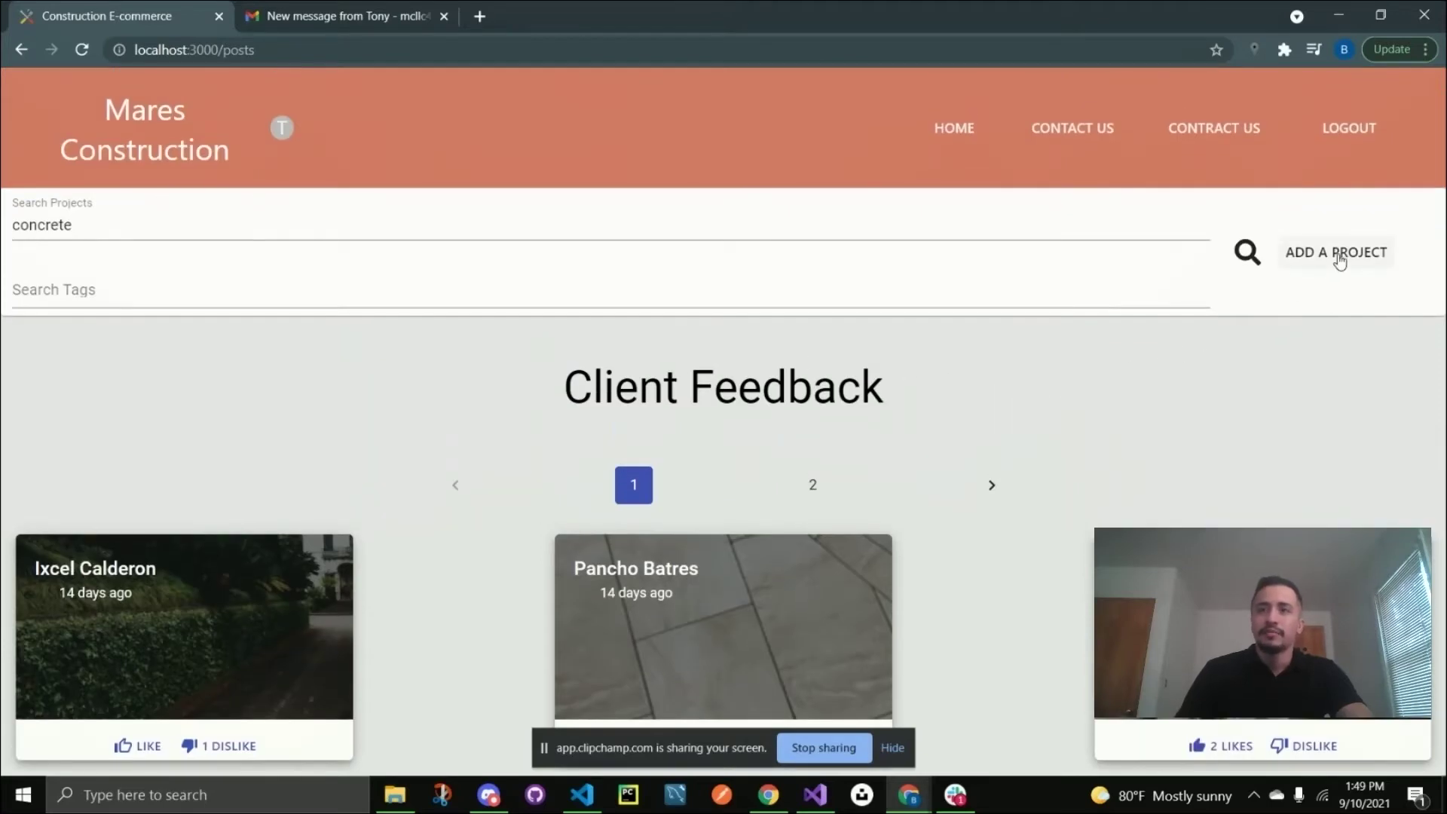
Start a new project titled 'Remodeling Project' with description 'Great Job Guys!' and tags nice,sweet,awesome.
left_click(1337, 256)
left_click(675, 309)
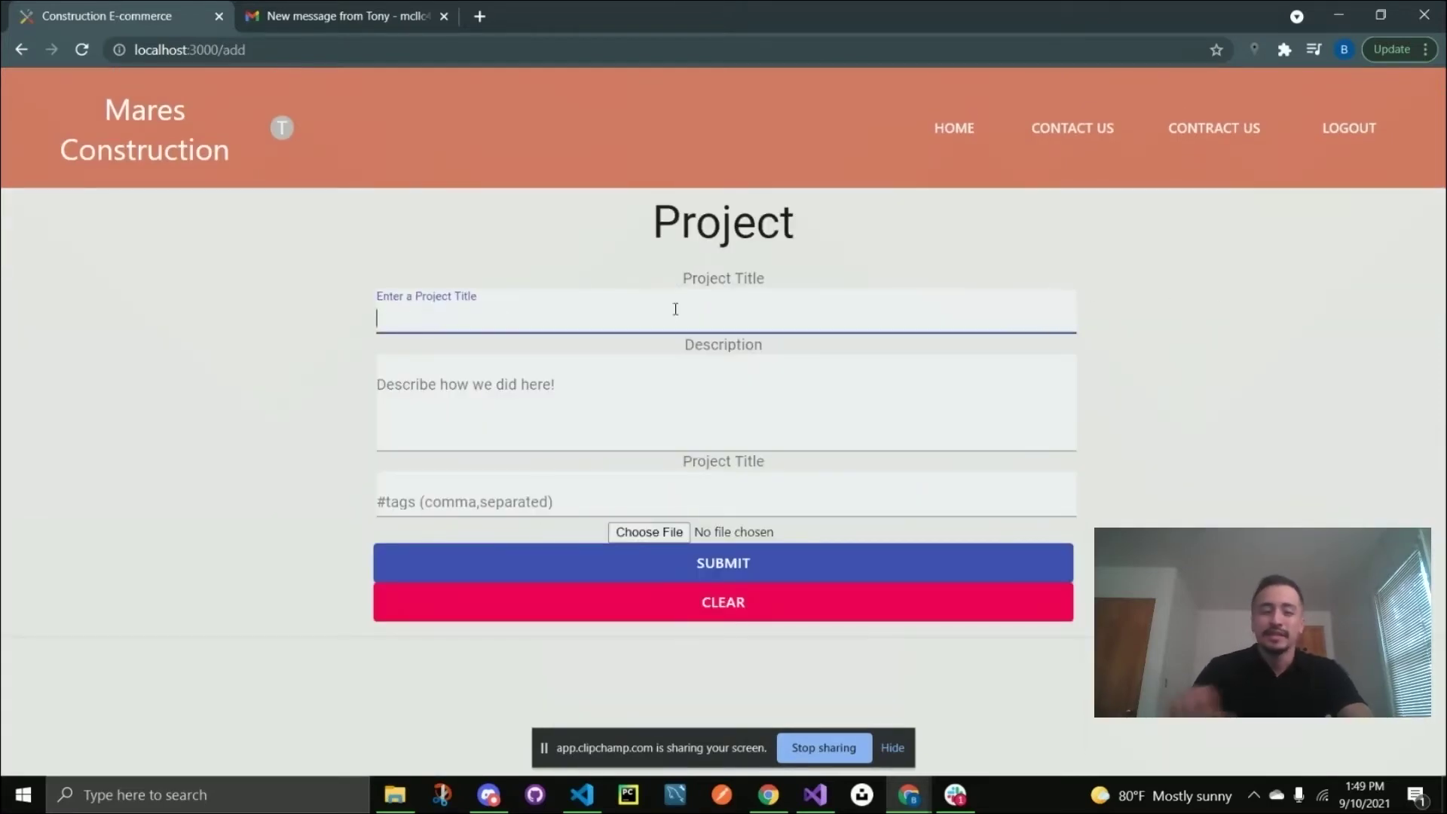
type("Remodel")
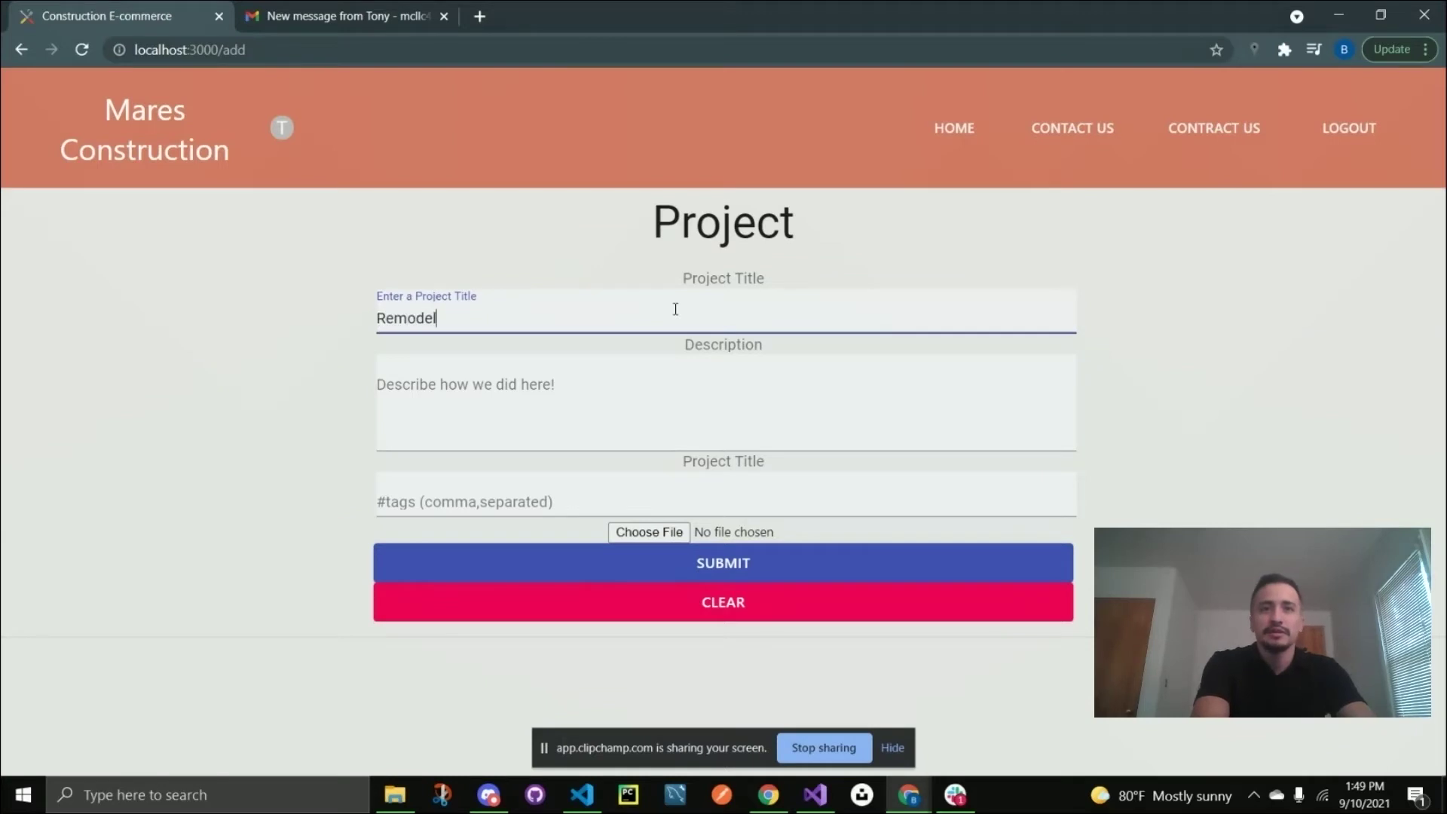
type("ing Project")
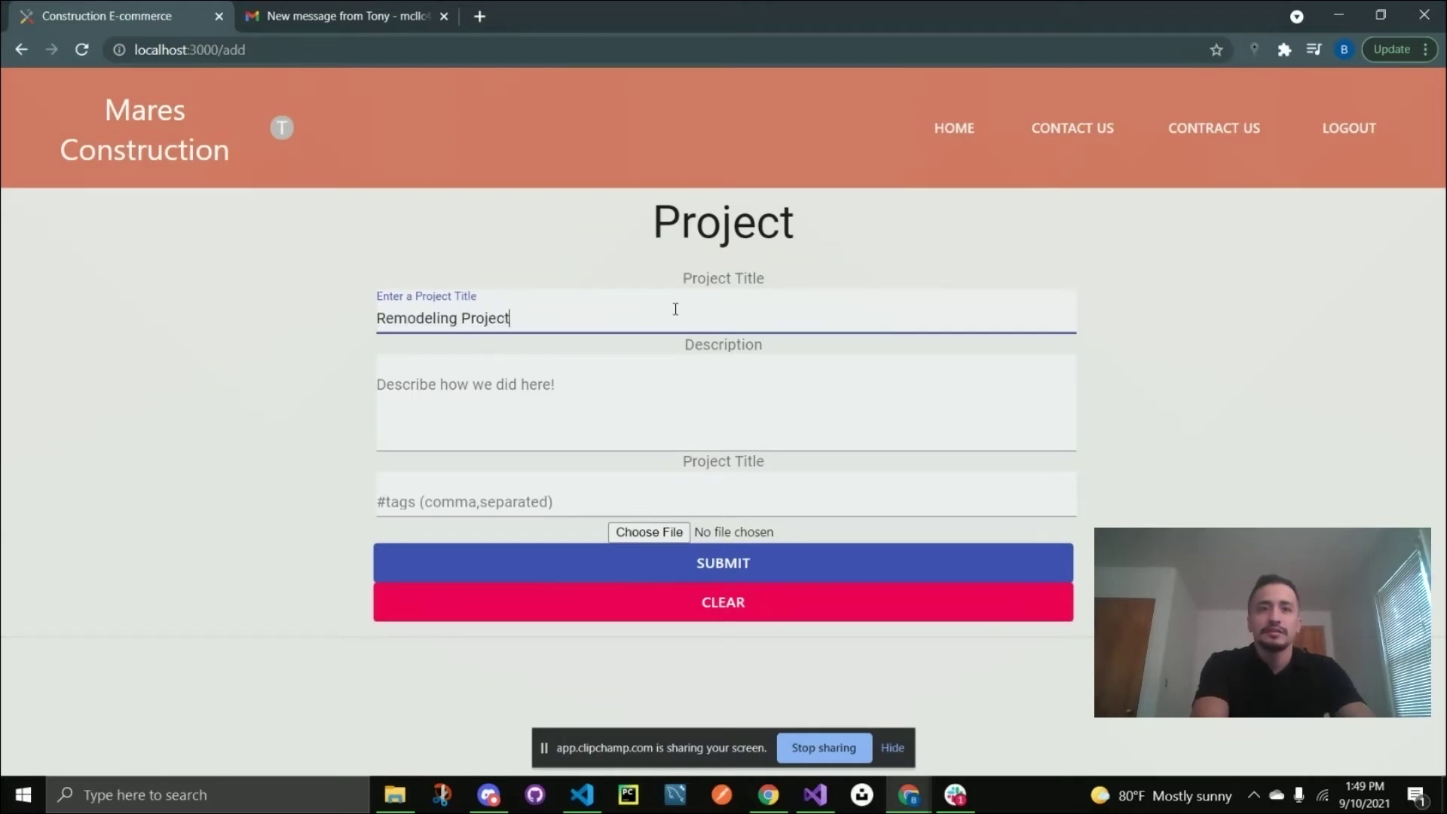
key("Tab")
type("G")
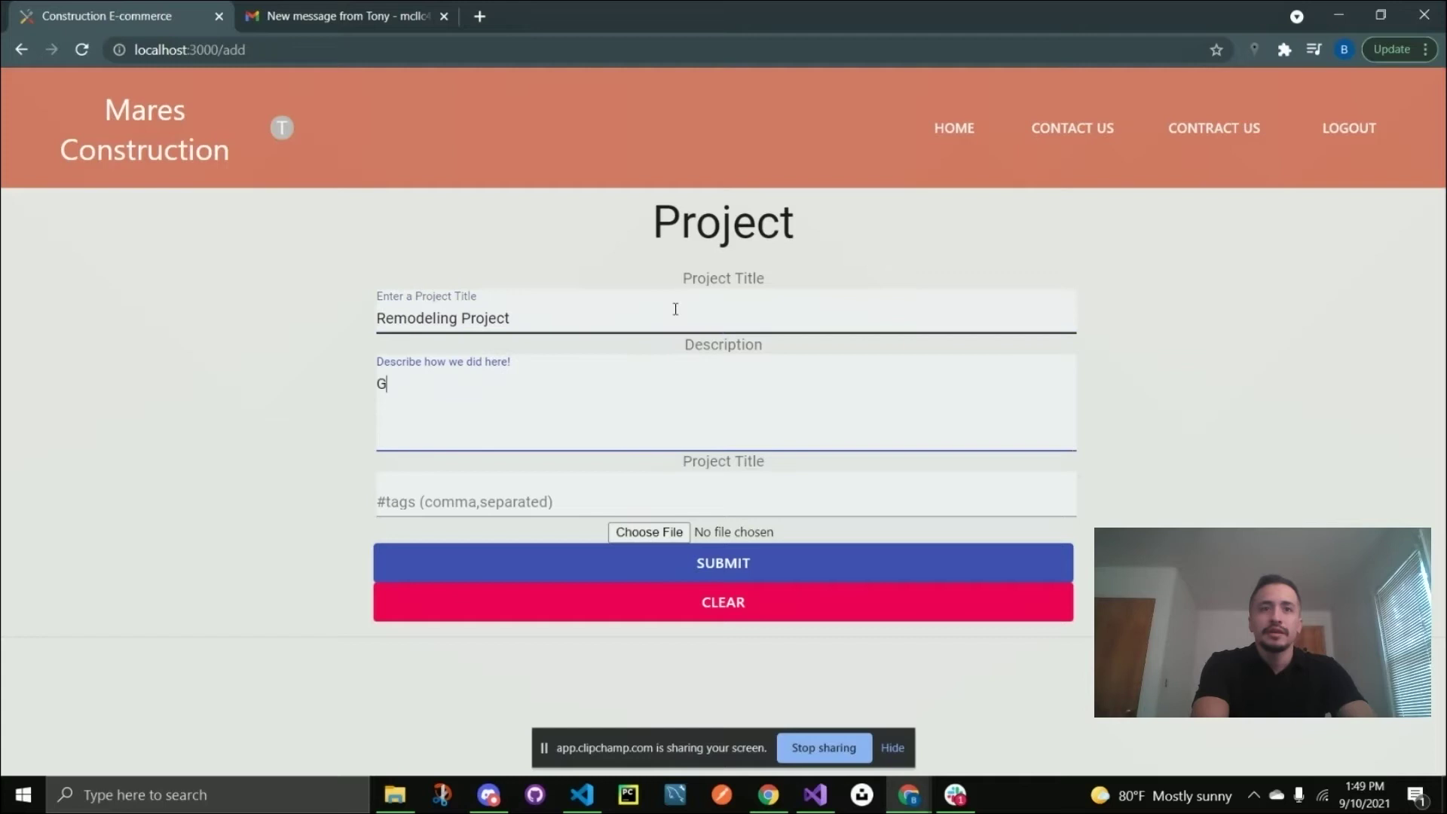
type("reat Job Guys!")
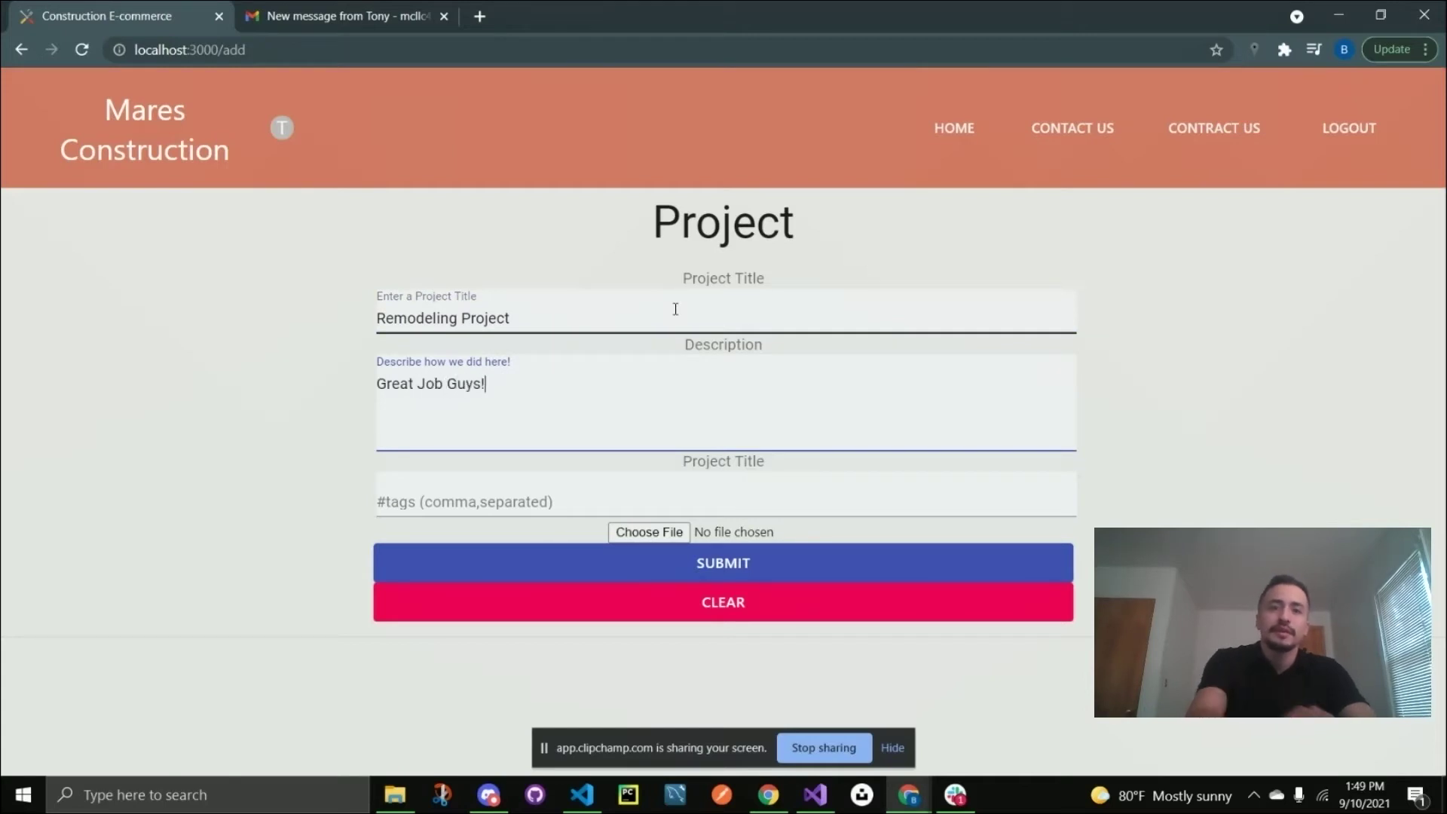
key("Tab")
type("nice")
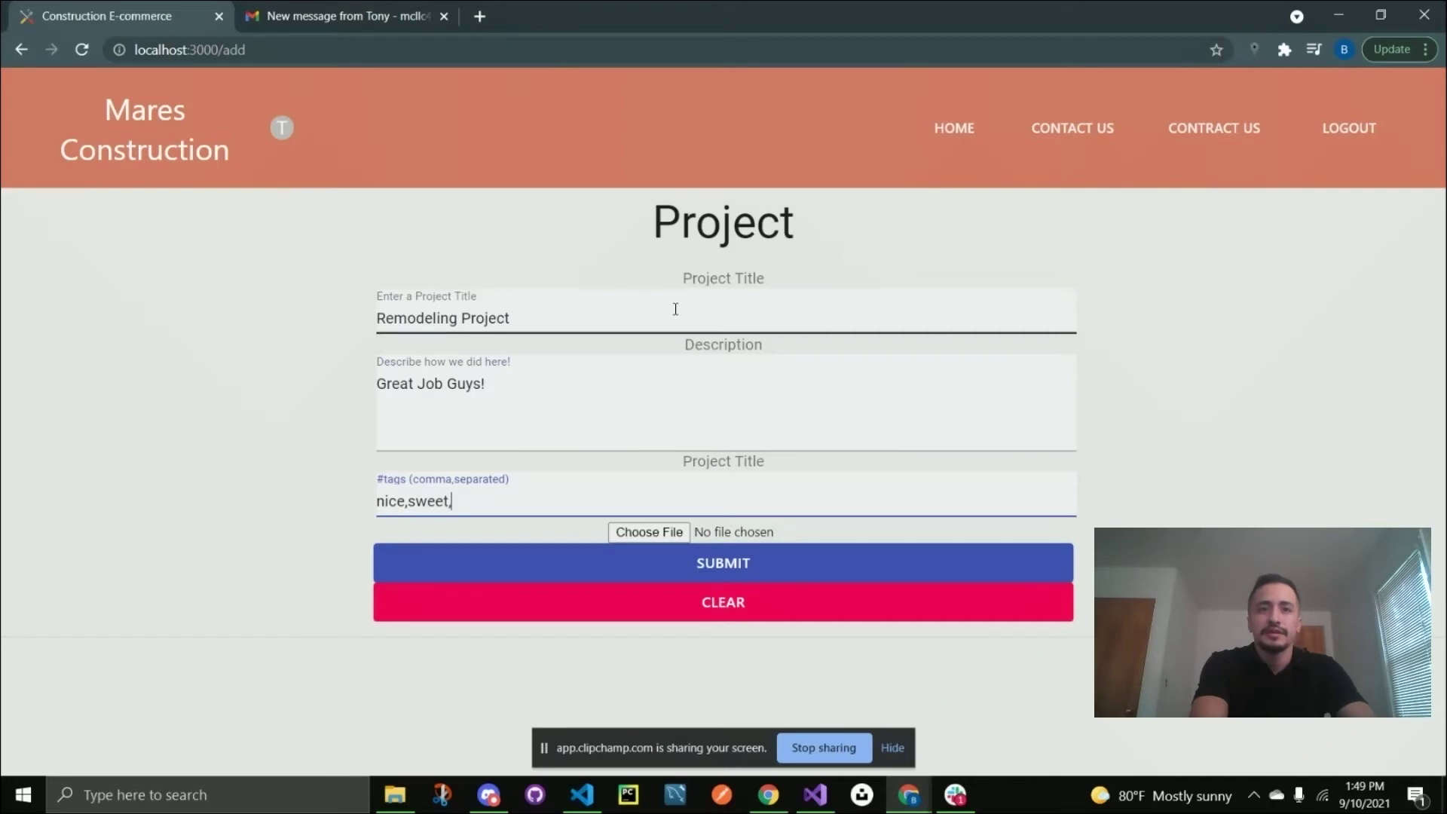
type(",sweet,awesome")
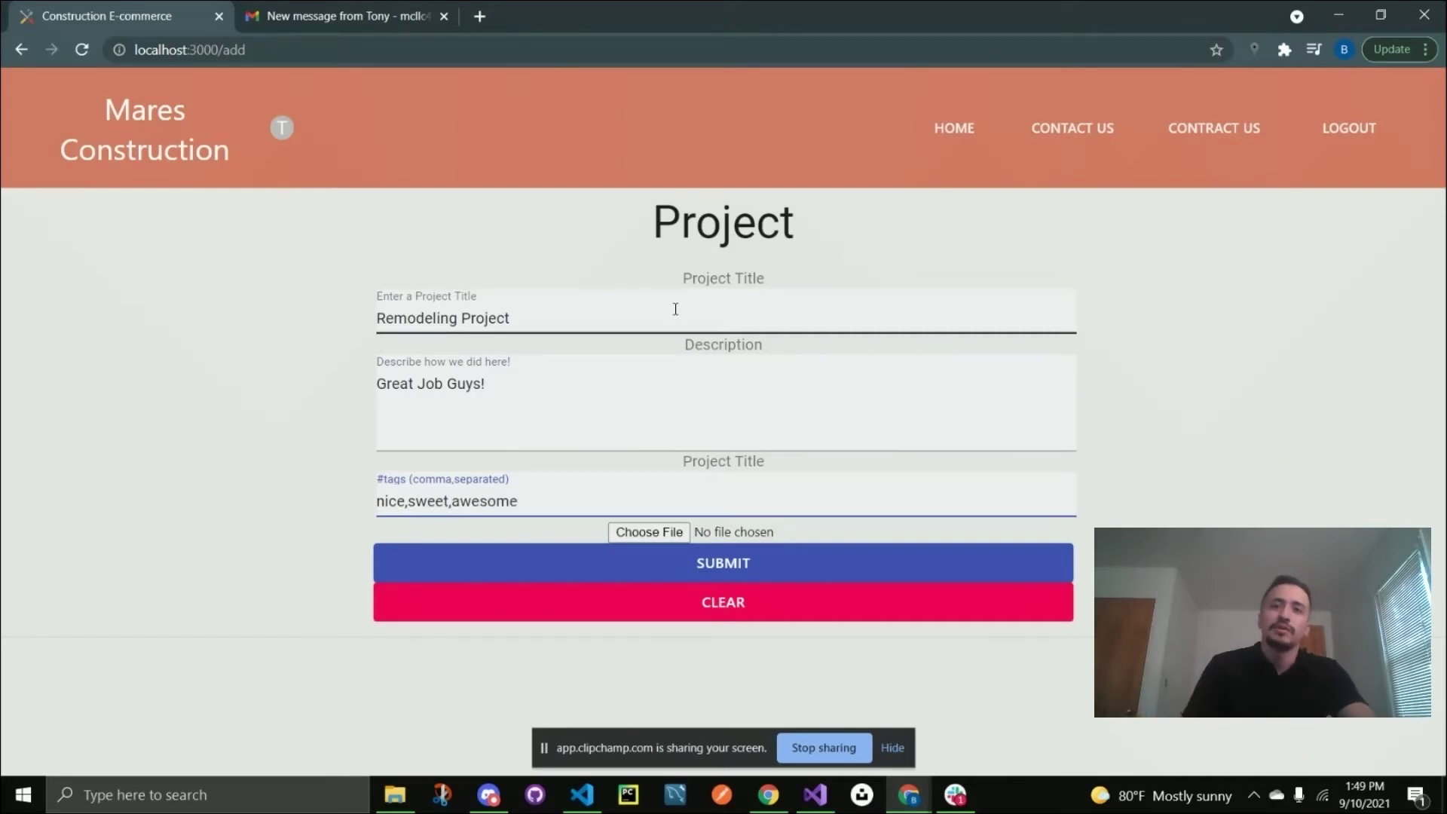
Attach remodeling.jpg as the project image and submit the post.
left_click(664, 536)
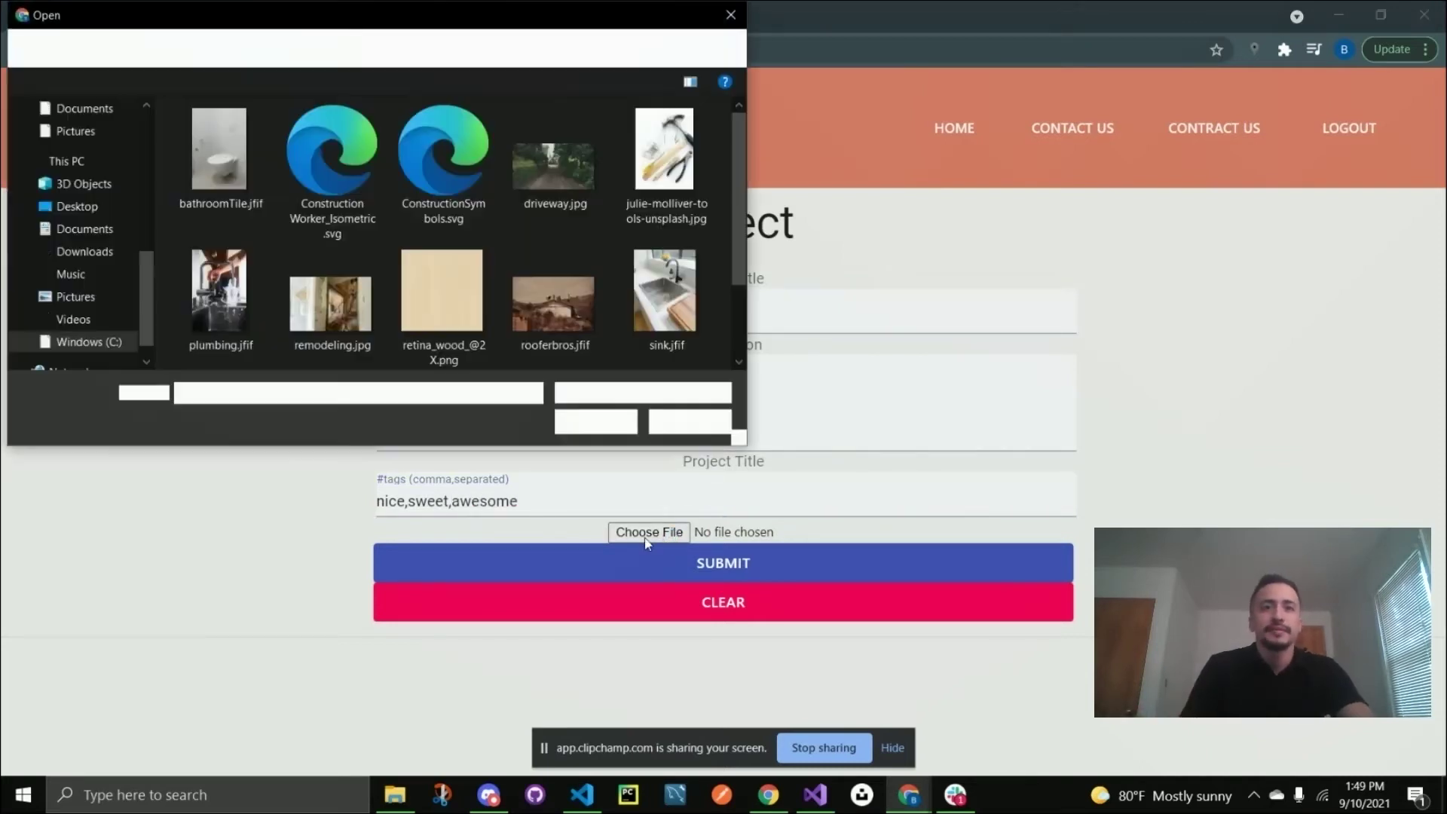
left_click(336, 310)
left_click(595, 422)
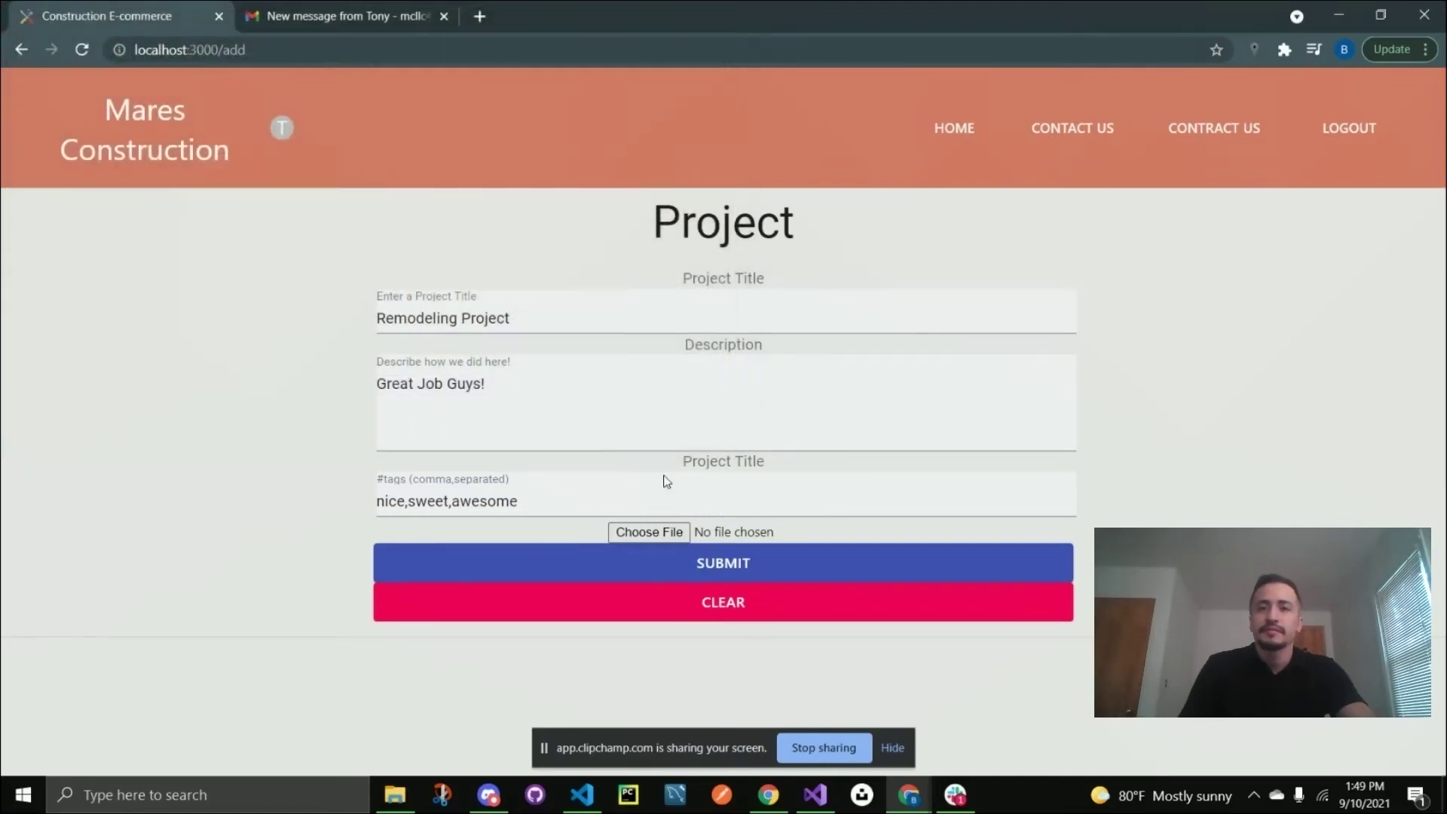
left_click(803, 561)
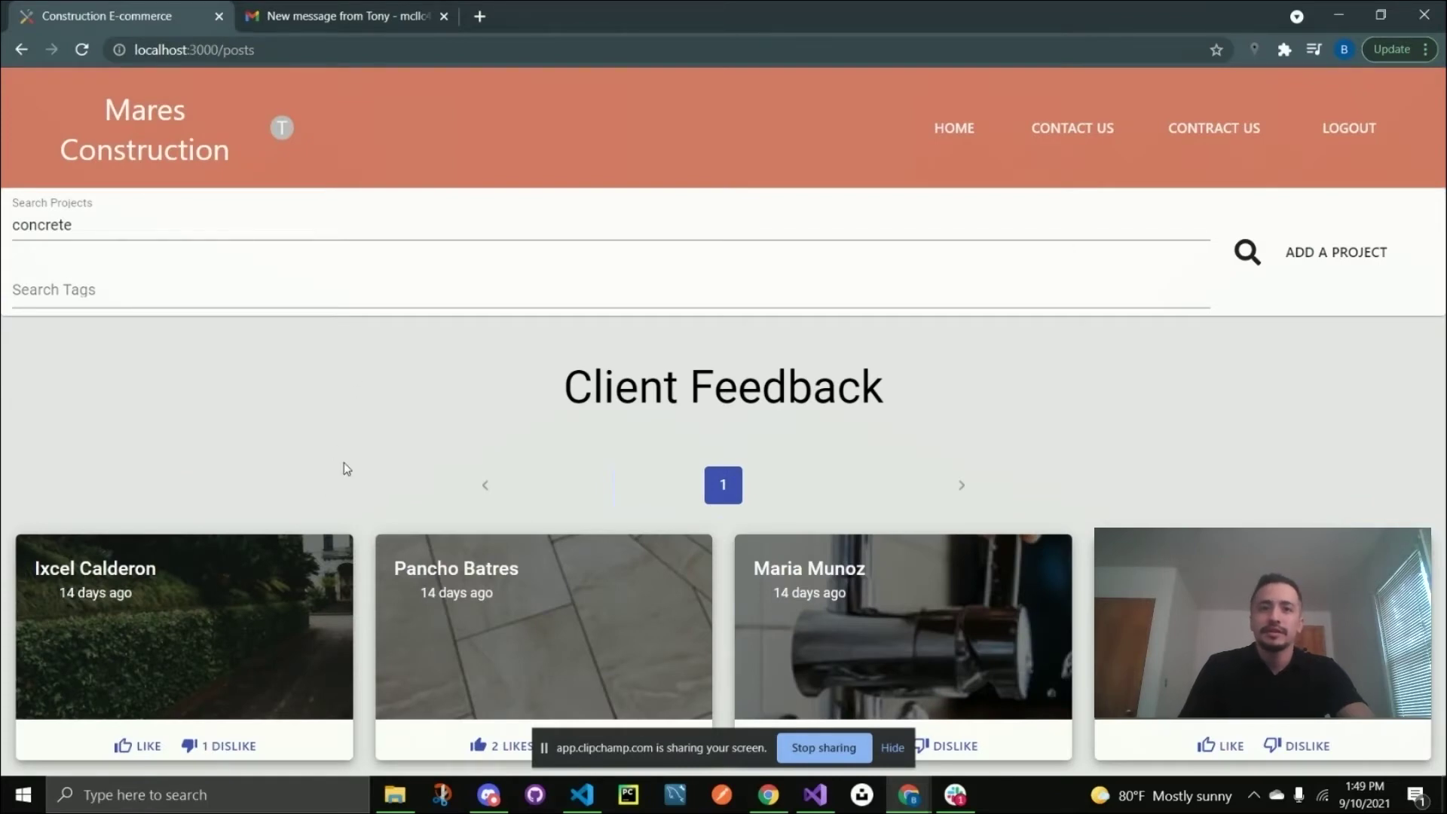
Reload the feedback page and find the new Remodeling Project card at the top.
scroll(345, 466, "down", 2)
scroll(360, 658, "down", 3)
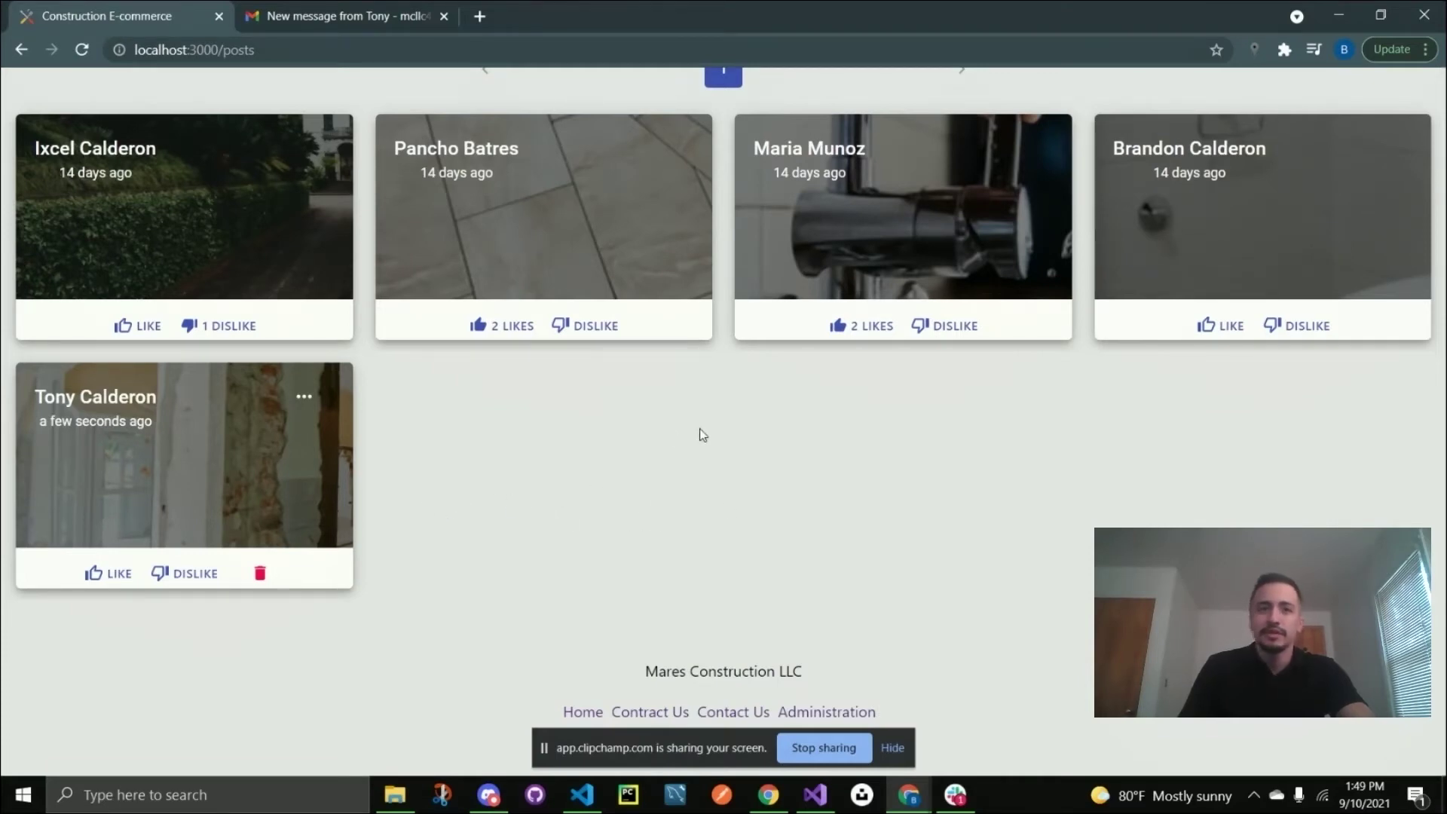
scroll(399, 301, "up", 5)
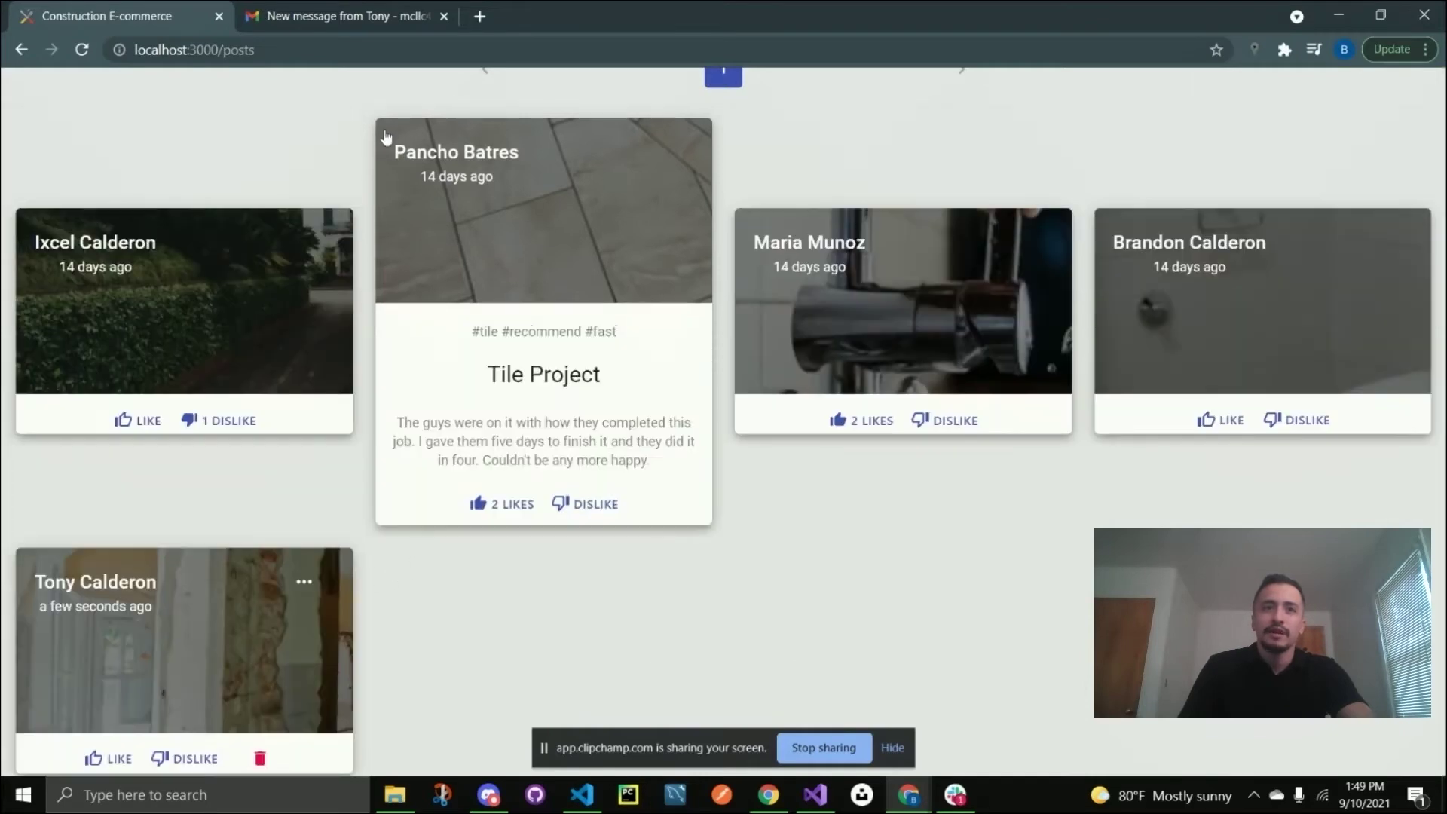
left_click(81, 52)
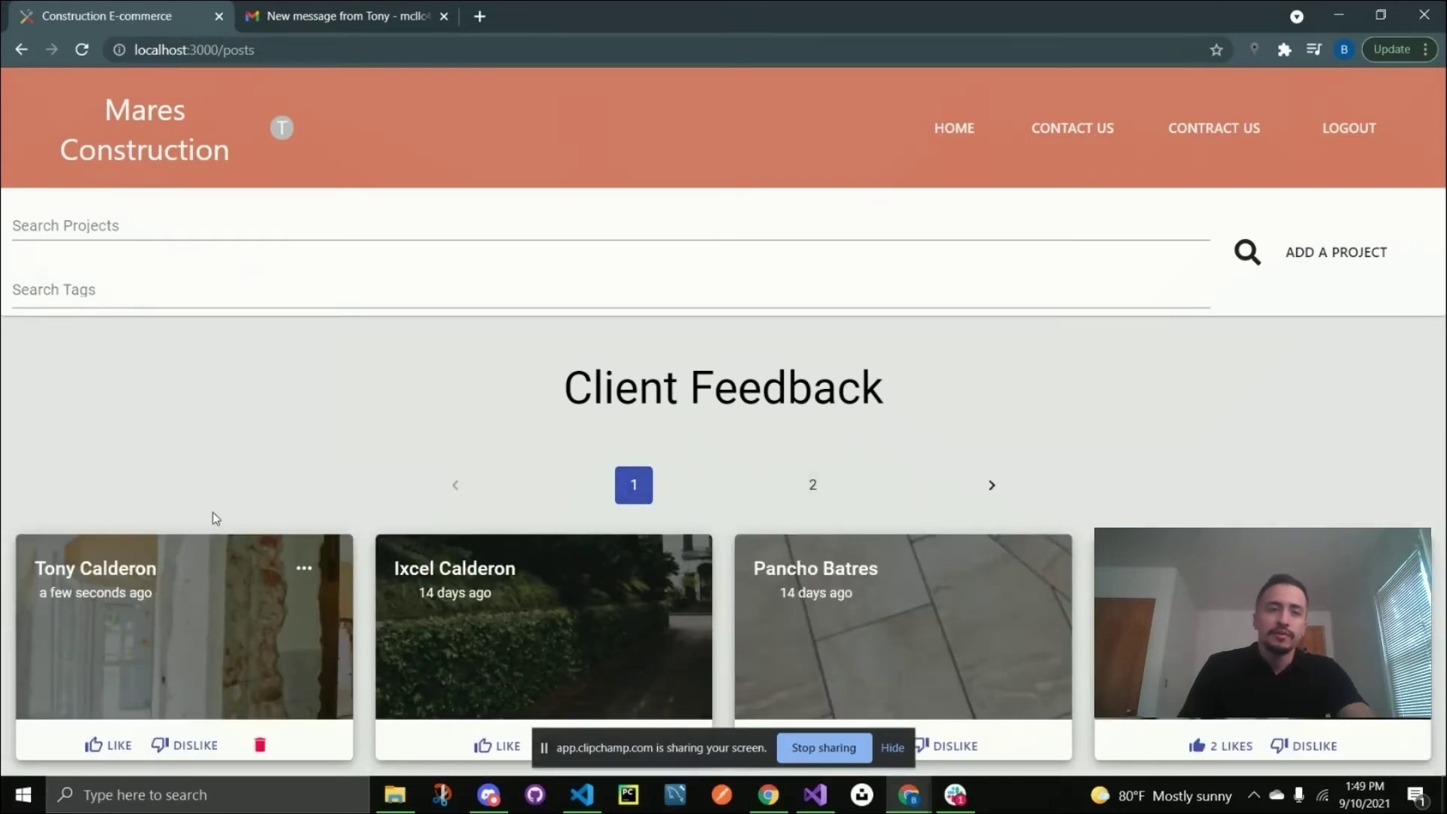
scroll(444, 414, "down", 2)
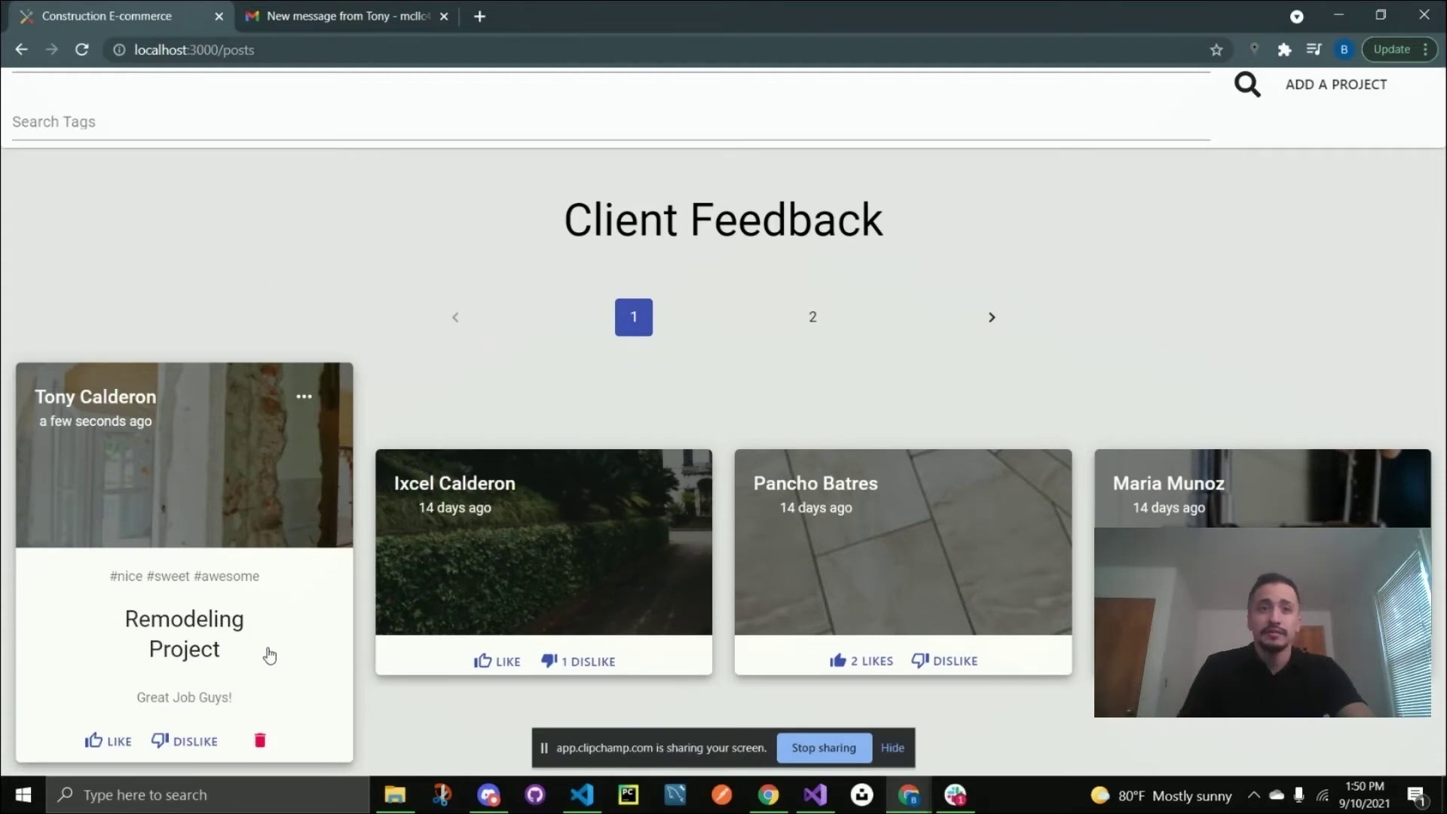
Edit the Remodeling Project description, replacing 'Great' with 'Awesome', and submit the change.
left_click(303, 400)
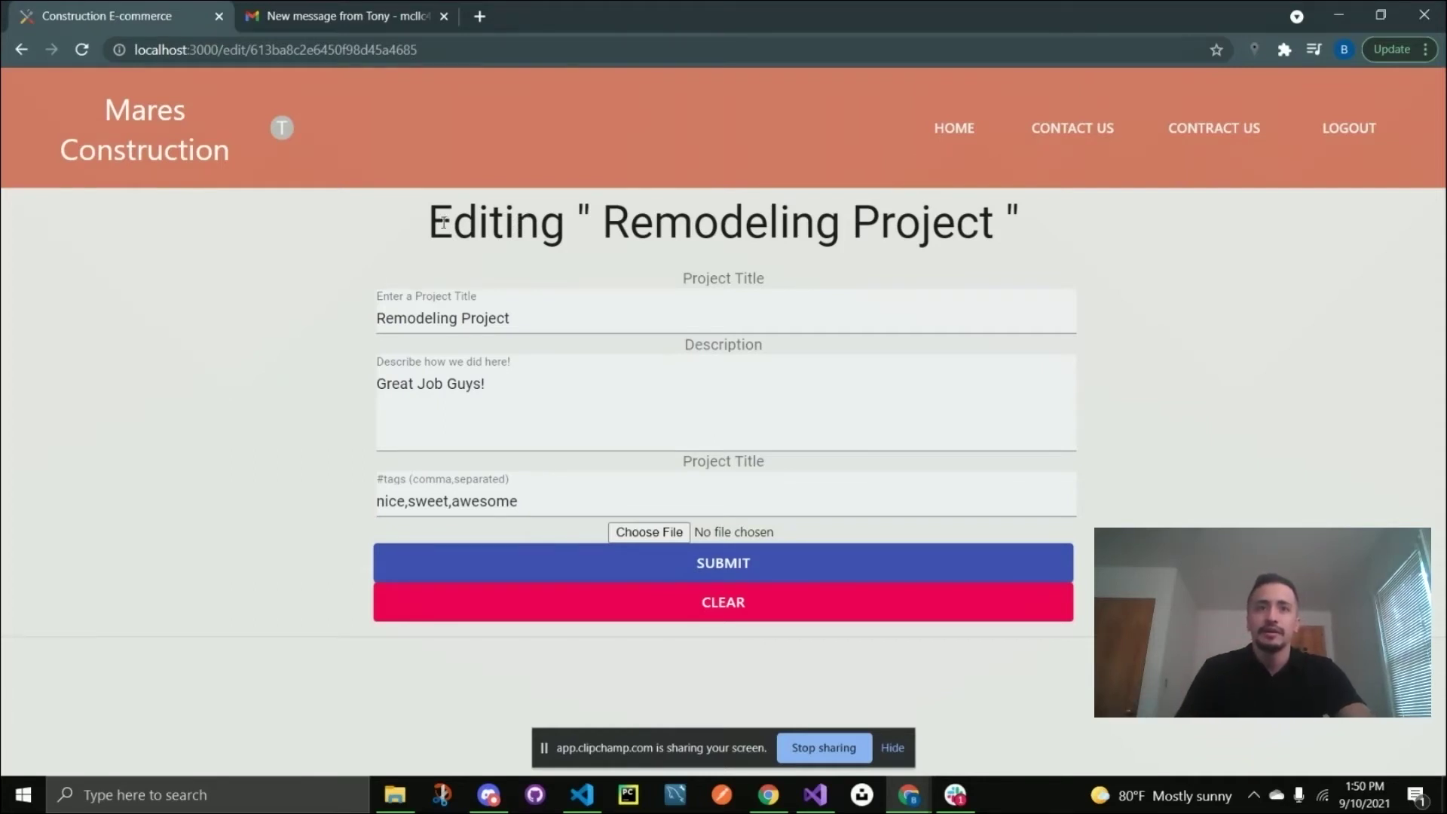
left_click_drag(433, 226, 1036, 236)
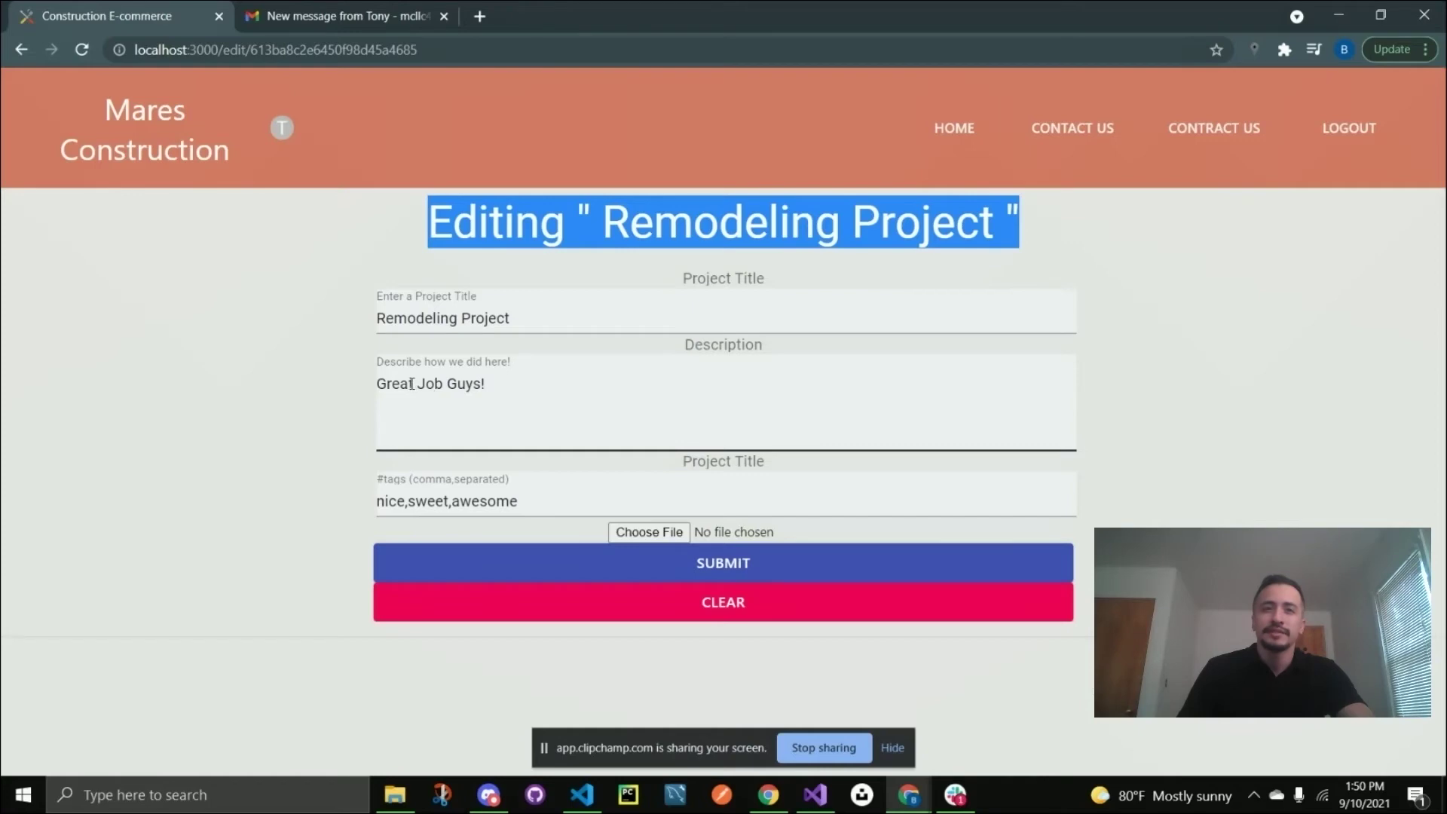
left_click(412, 384)
left_click_drag(412, 383, 375, 389)
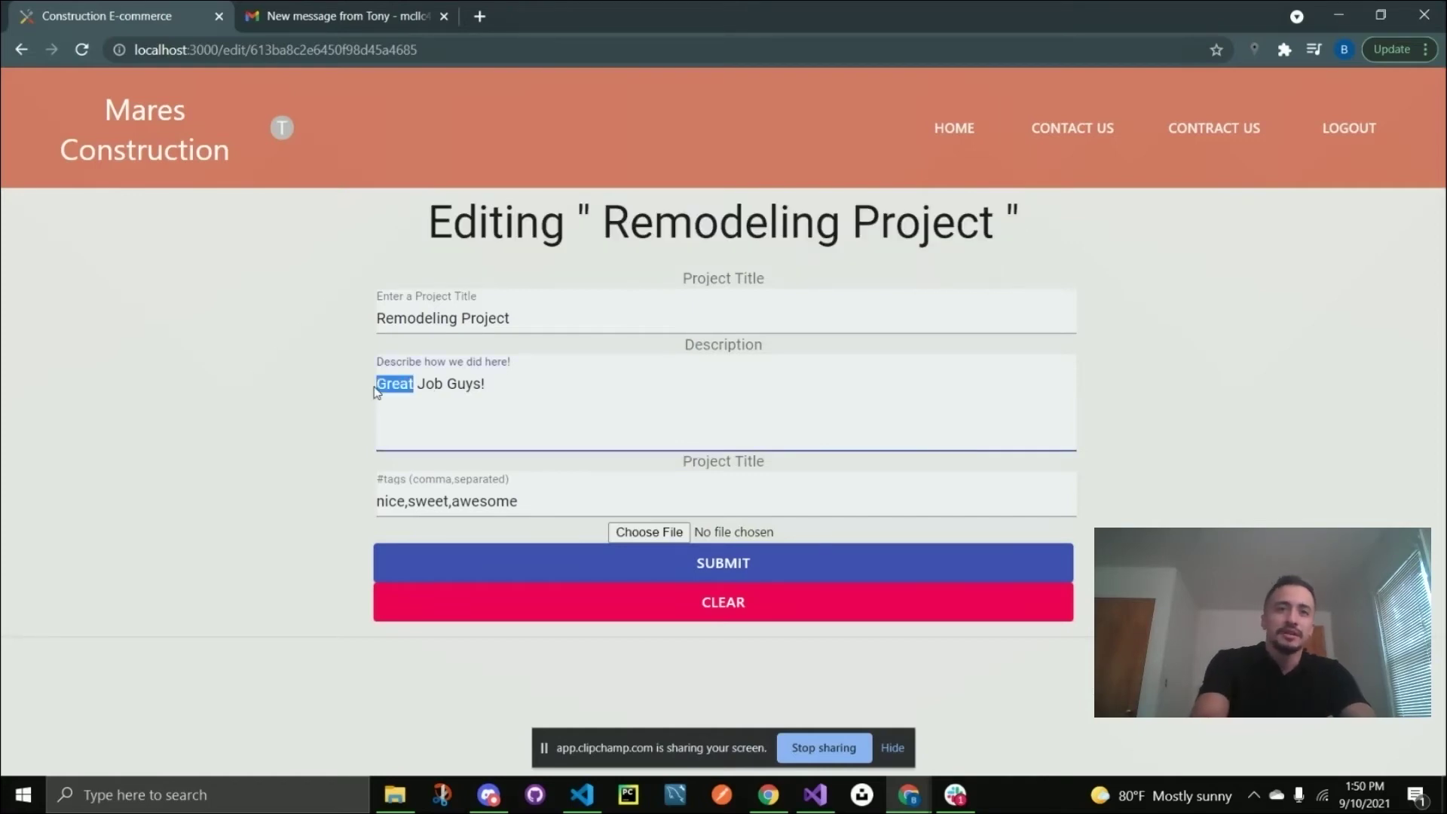
type("Awesome")
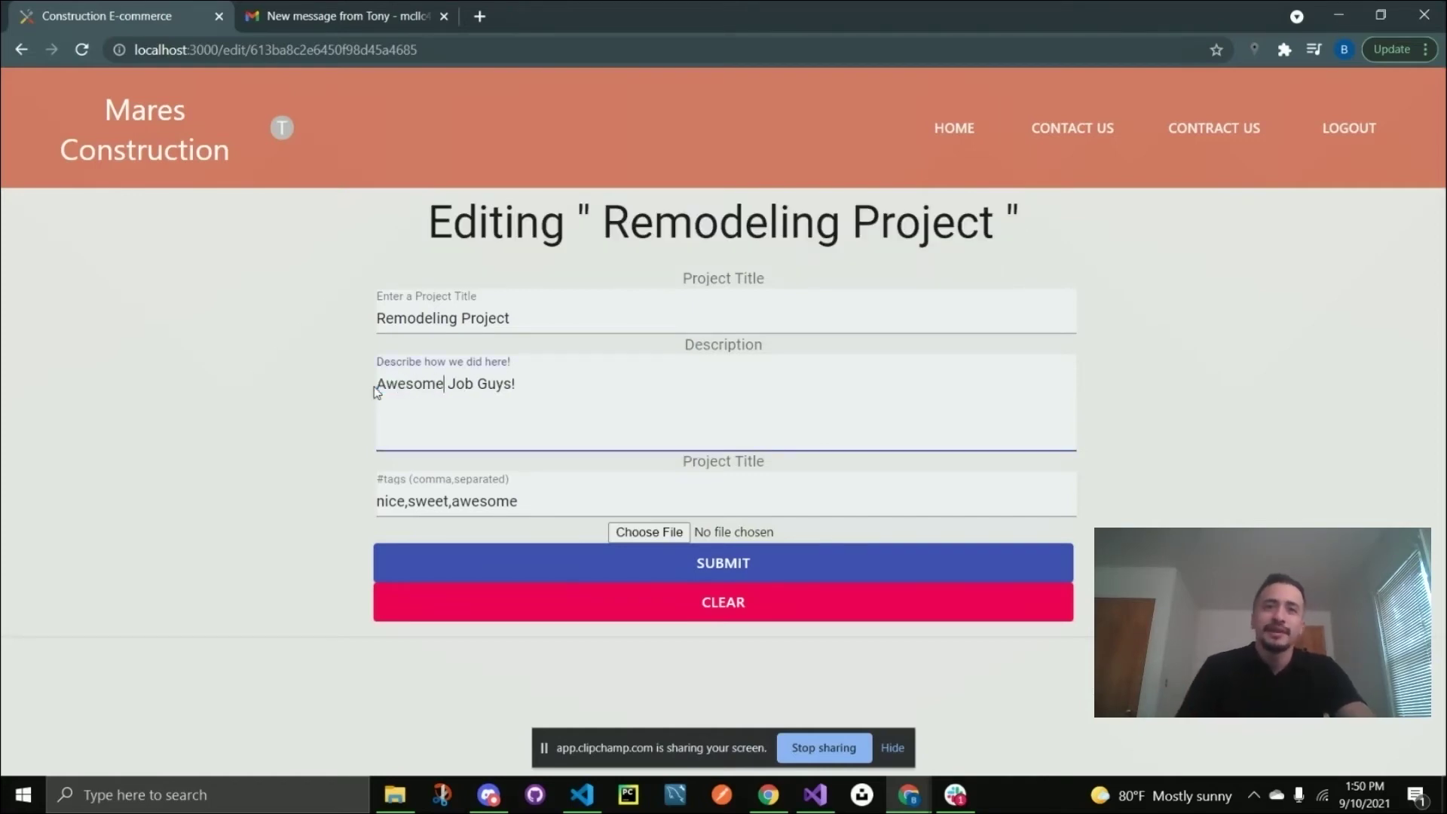
left_click(791, 571)
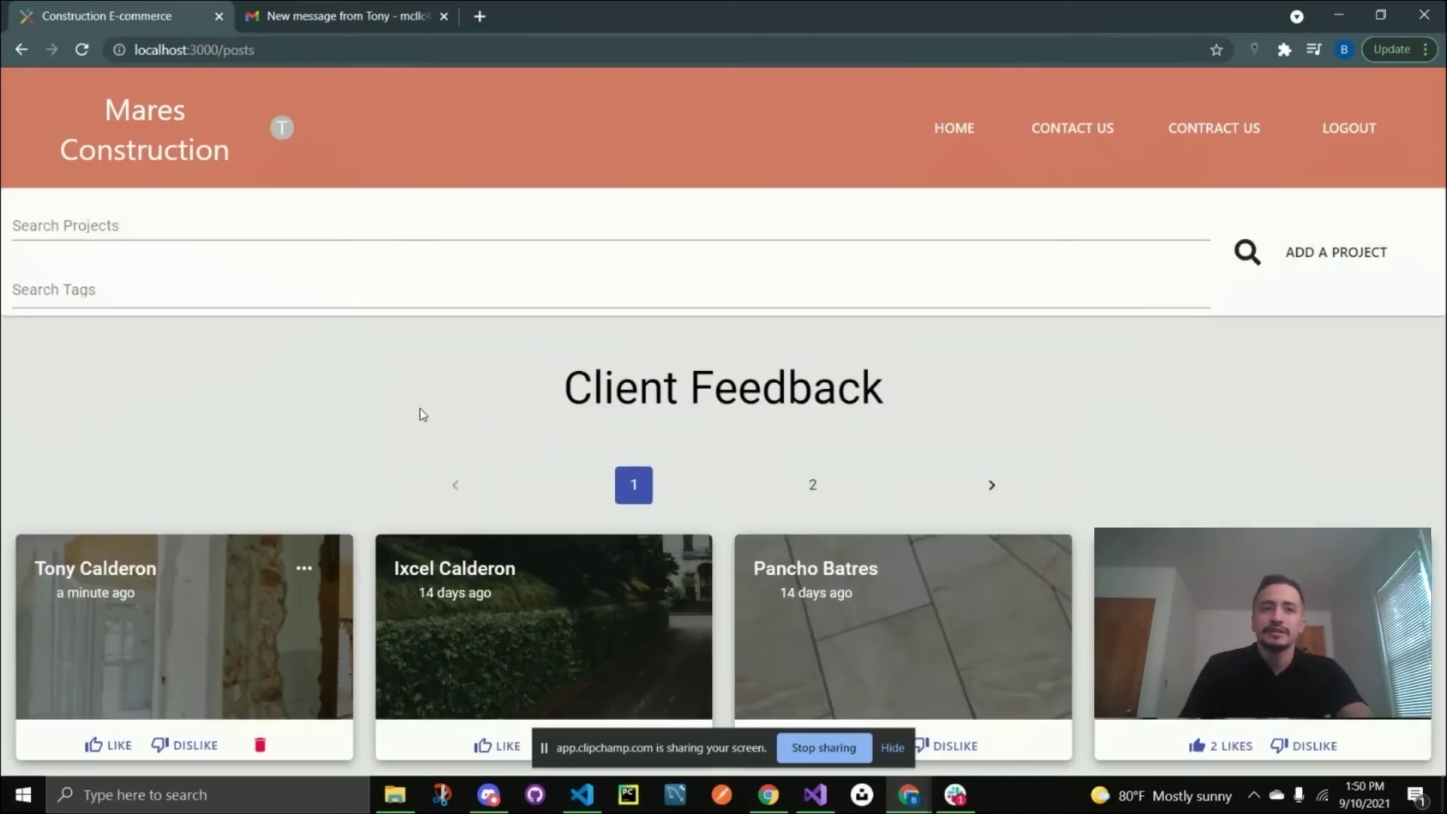
scroll(336, 437, "down", 2)
mouse_move(242, 559)
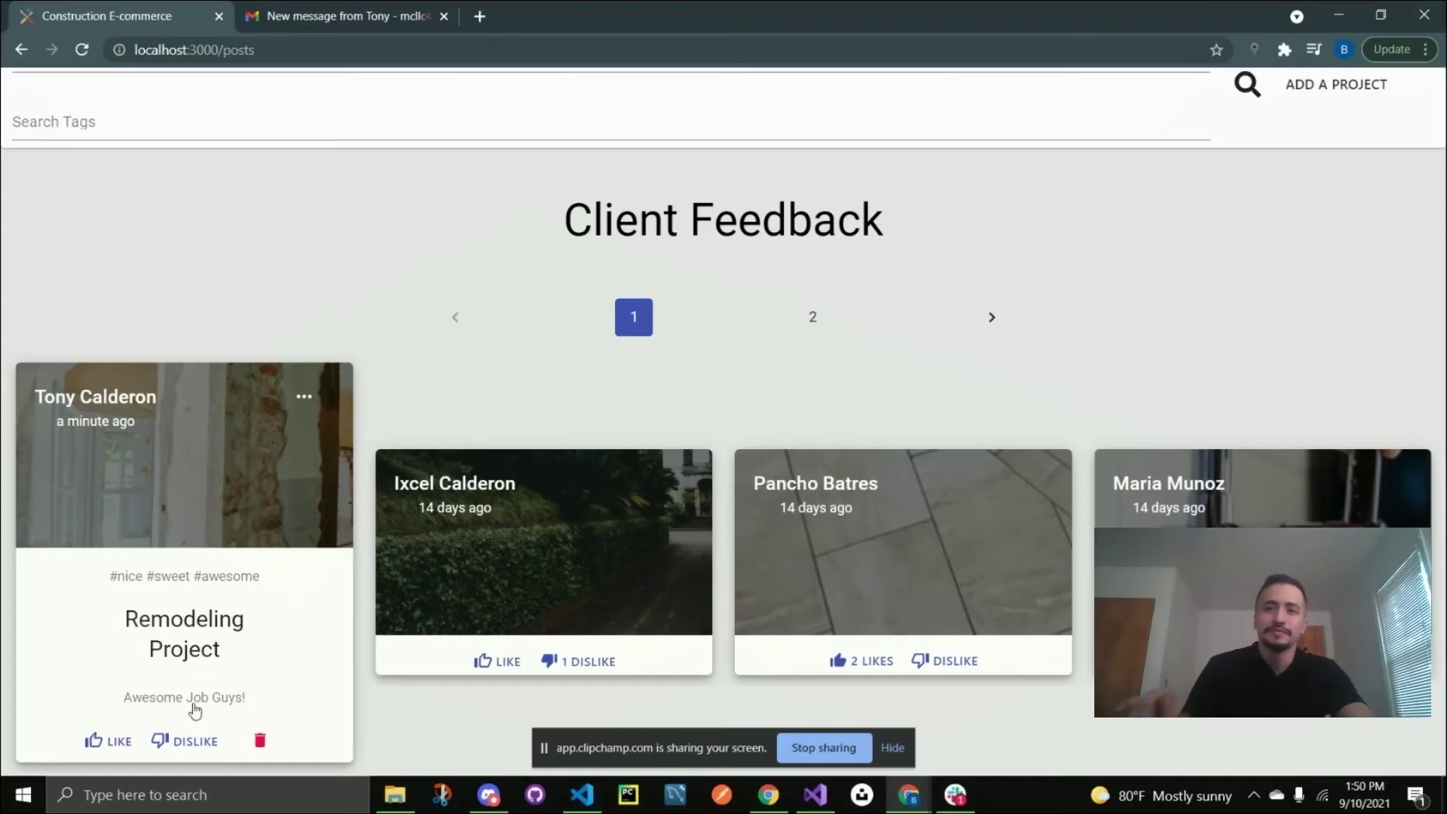
scroll(379, 274, "up", 3)
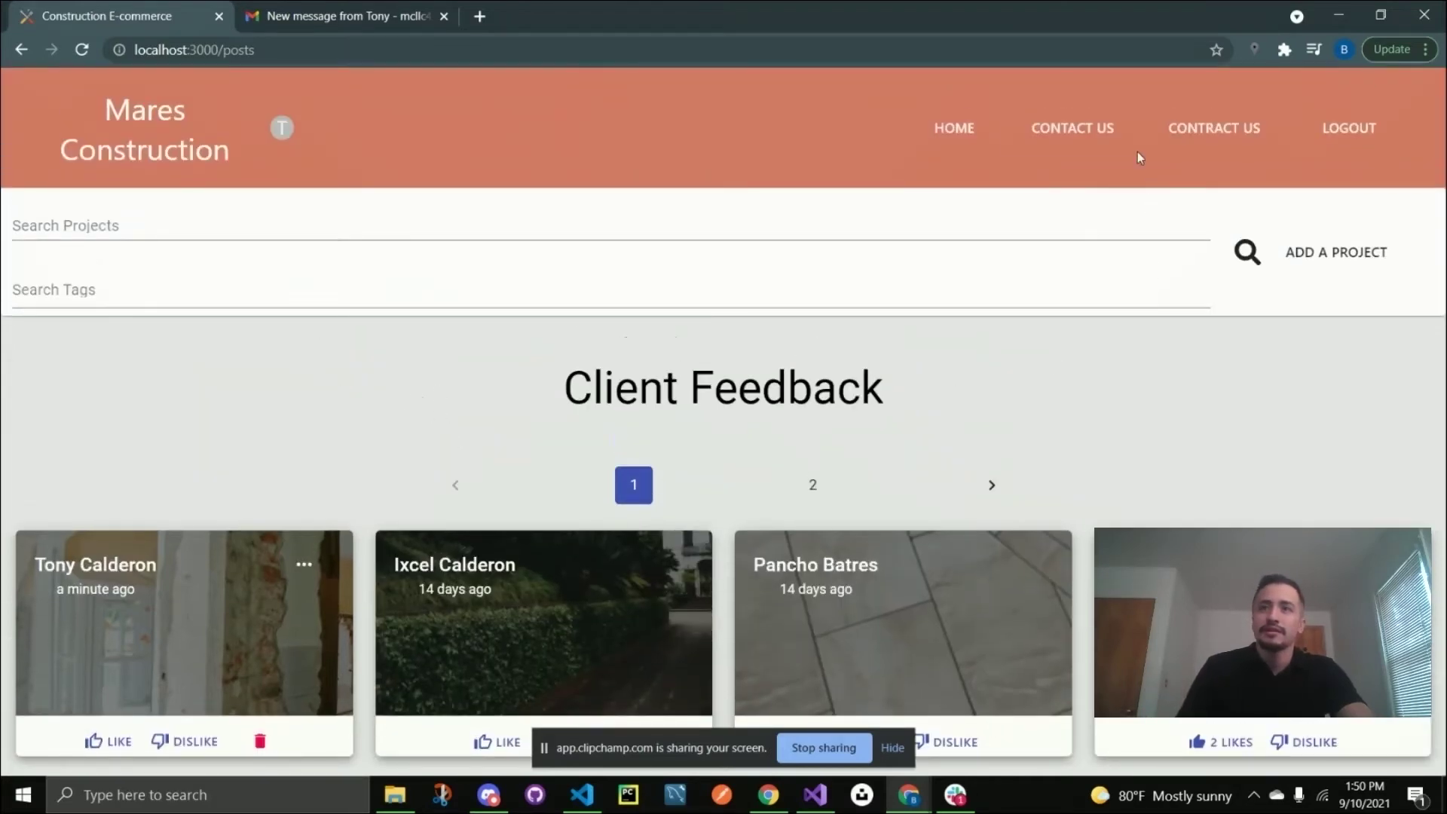
Log out of the site and go to the Contact Us page.
left_click(1102, 126)
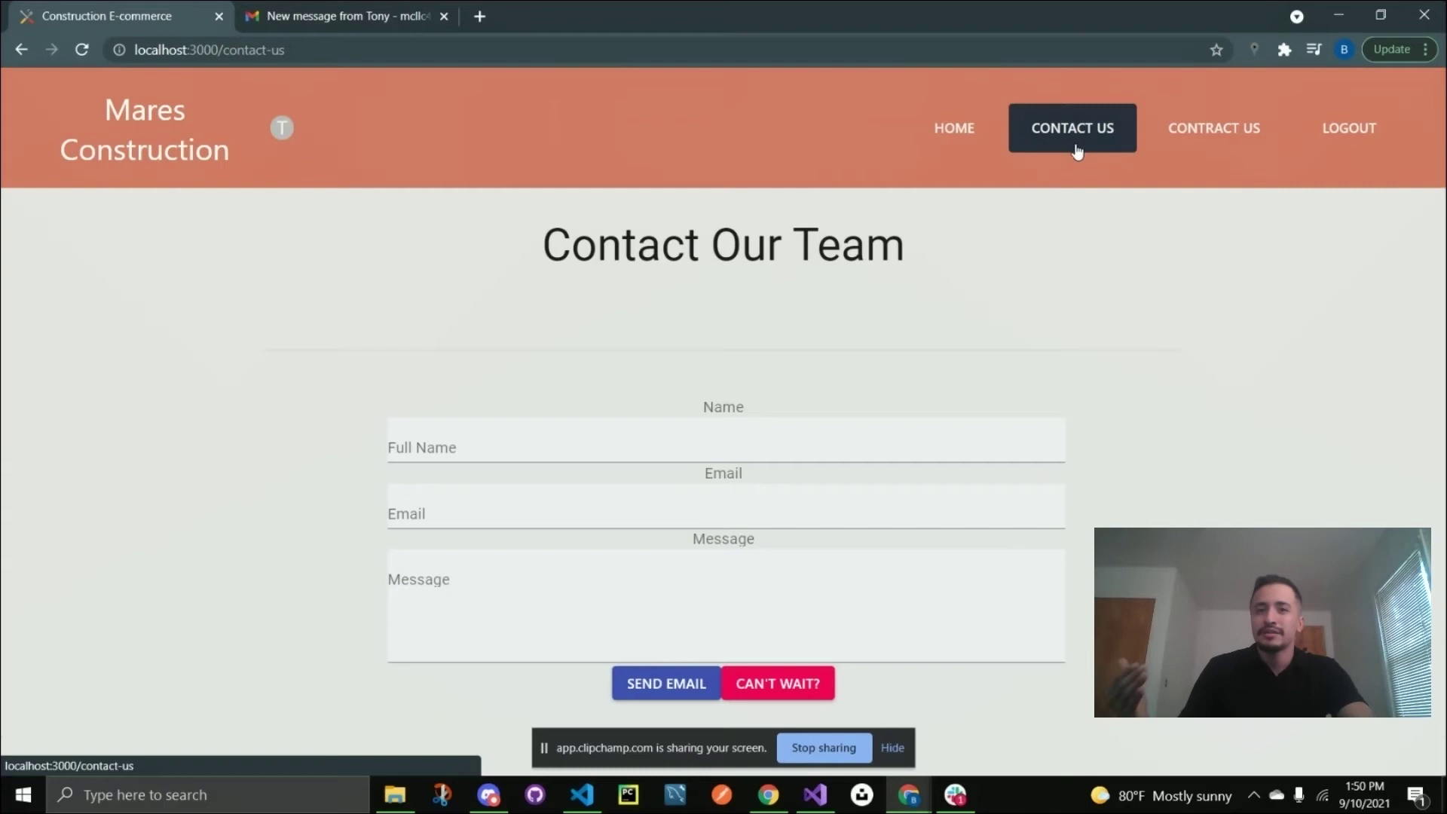
left_click(1345, 139)
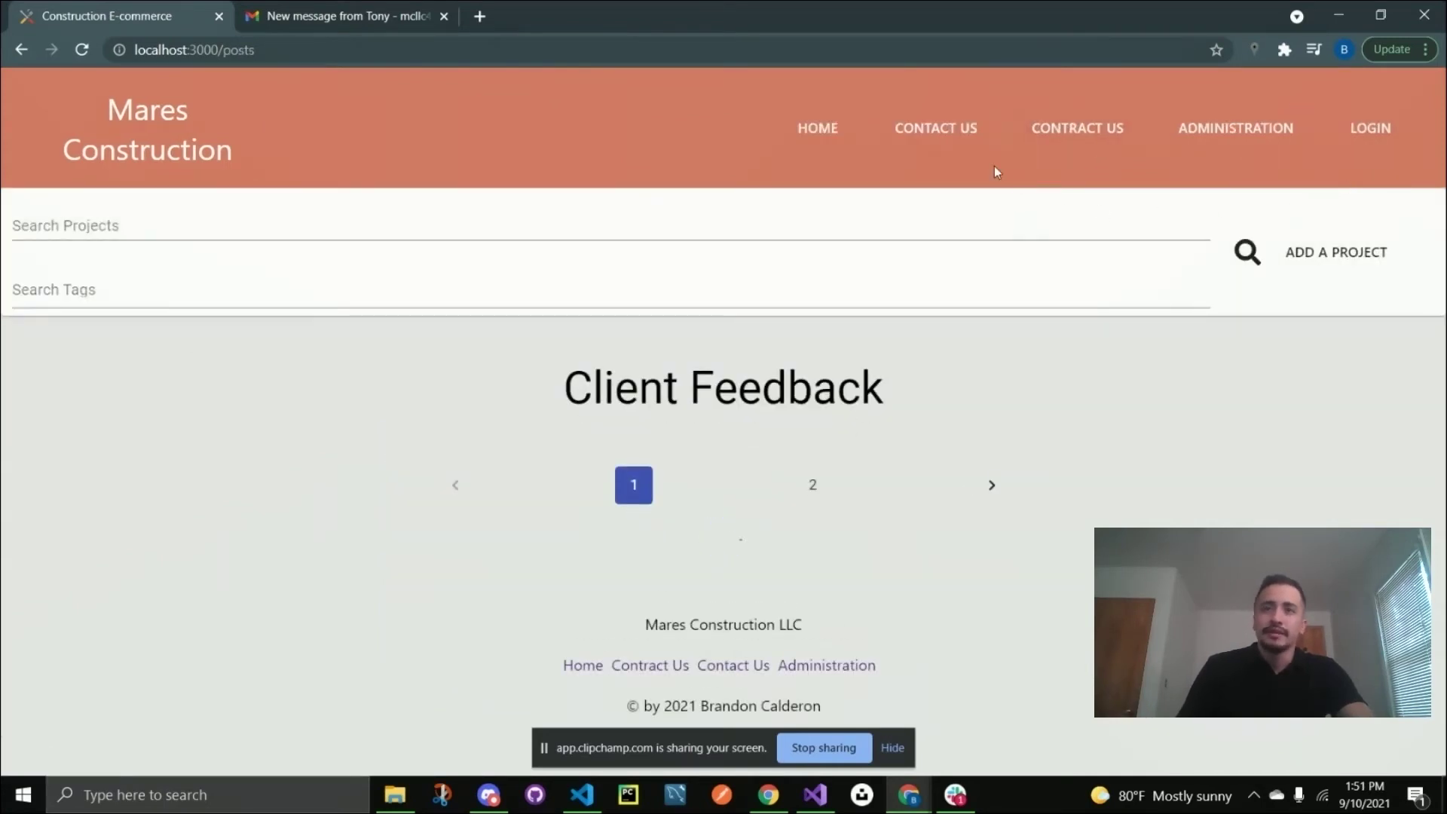
left_click(939, 139)
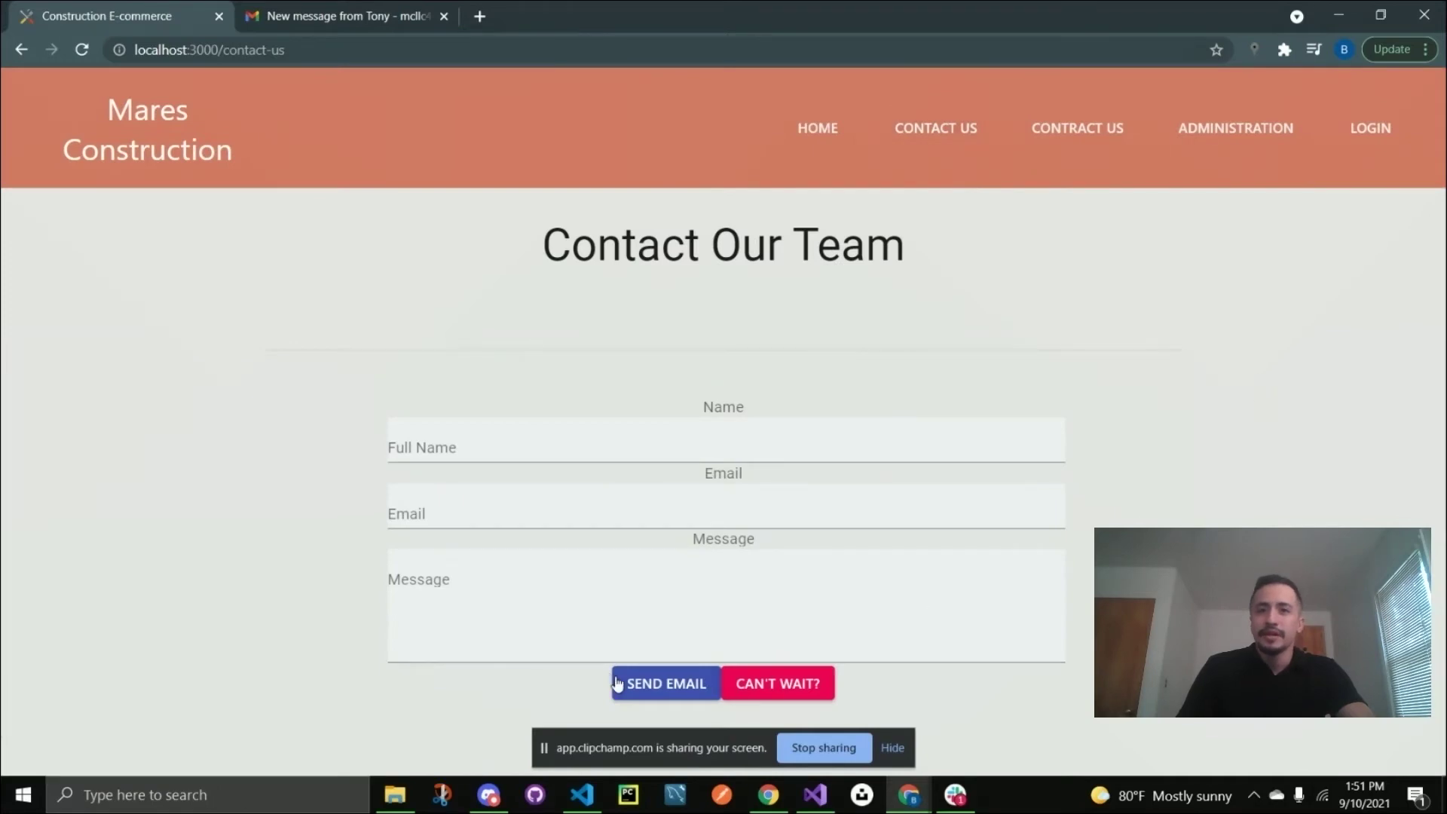
Fill the contact form with a name, e-mail and 'Hello!' message, and send it.
left_click(512, 441)
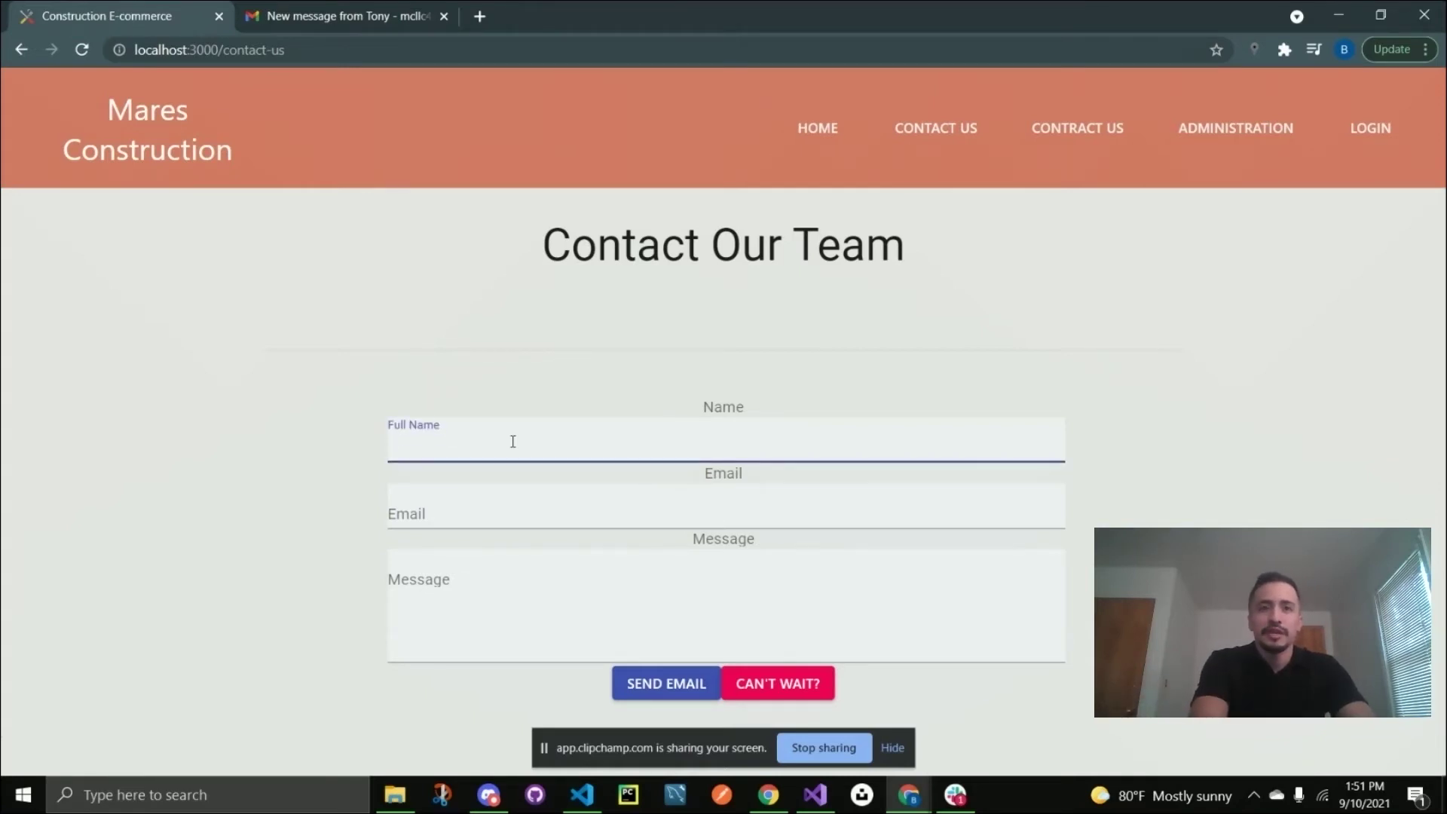
type("Jane")
key("Tab")
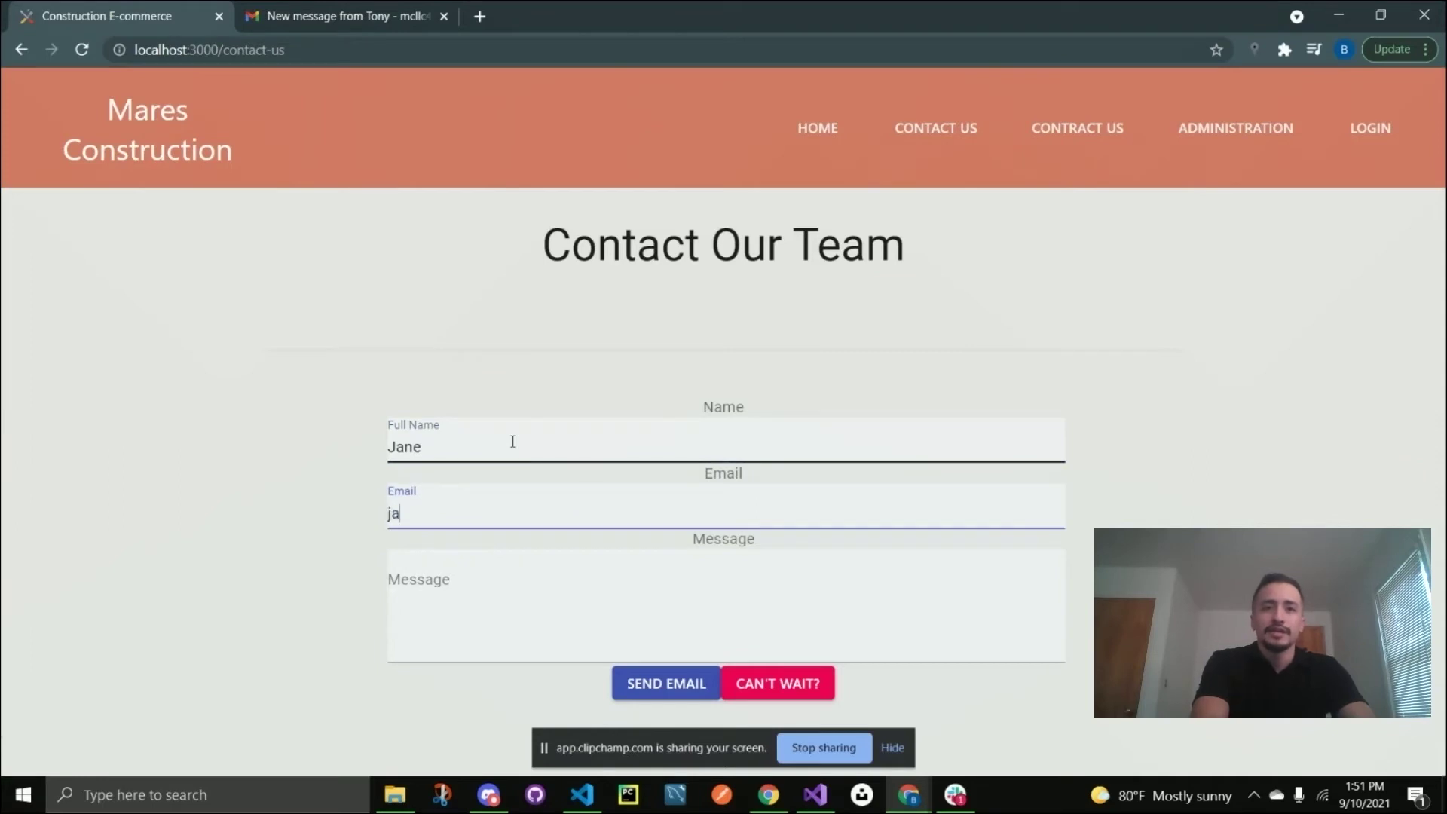
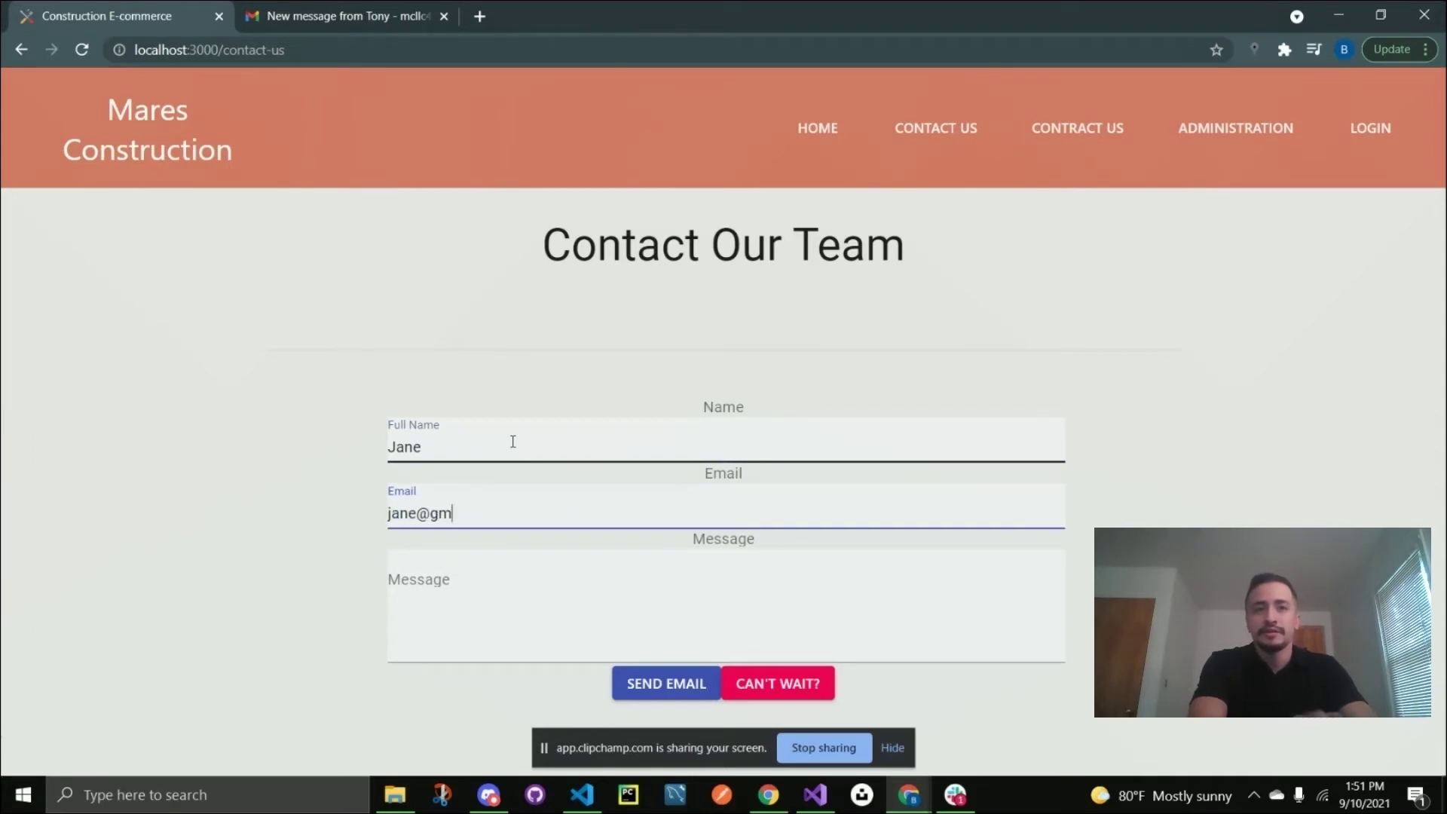
key("Tab")
type("Hel")
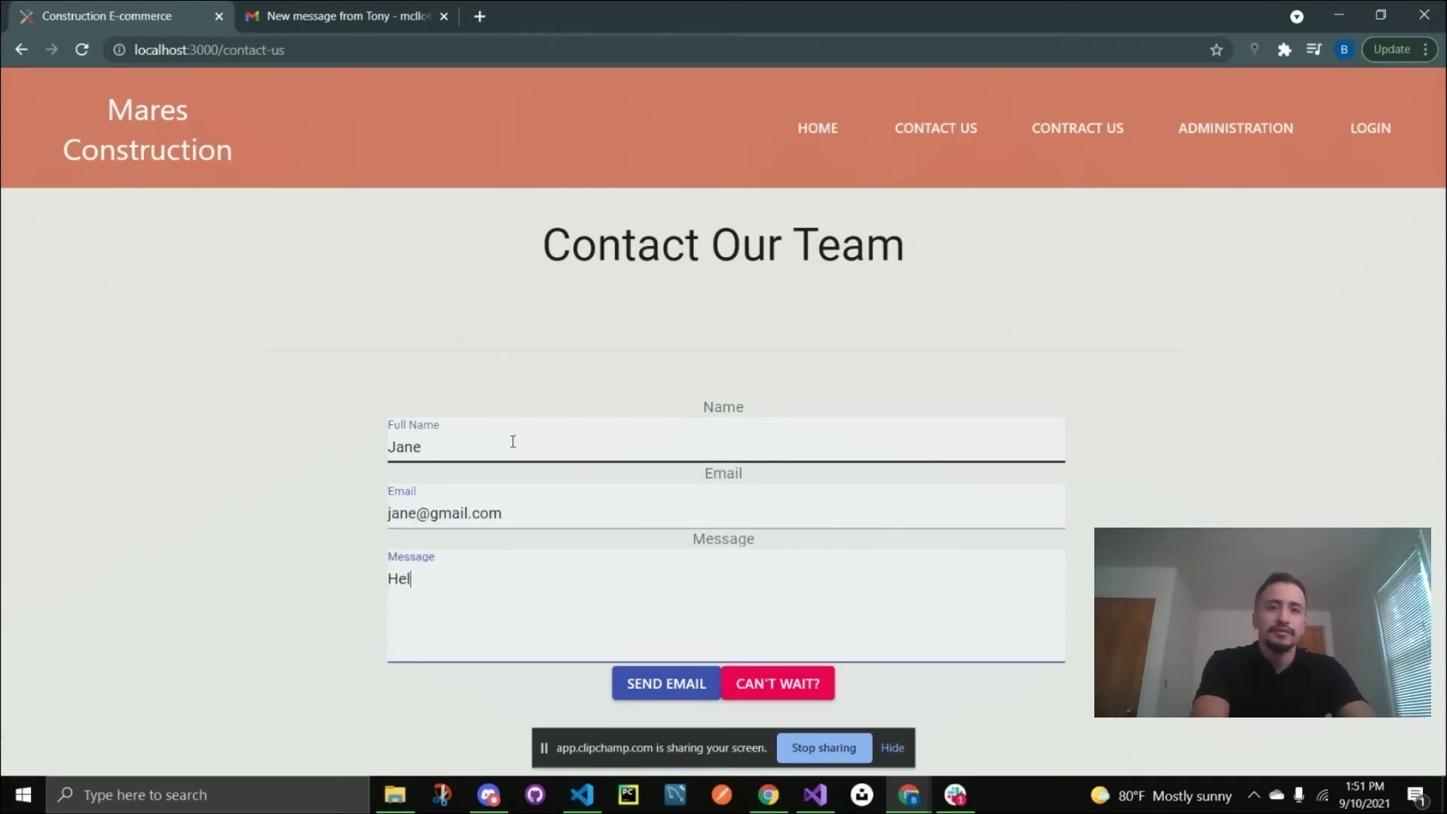
type("lo!")
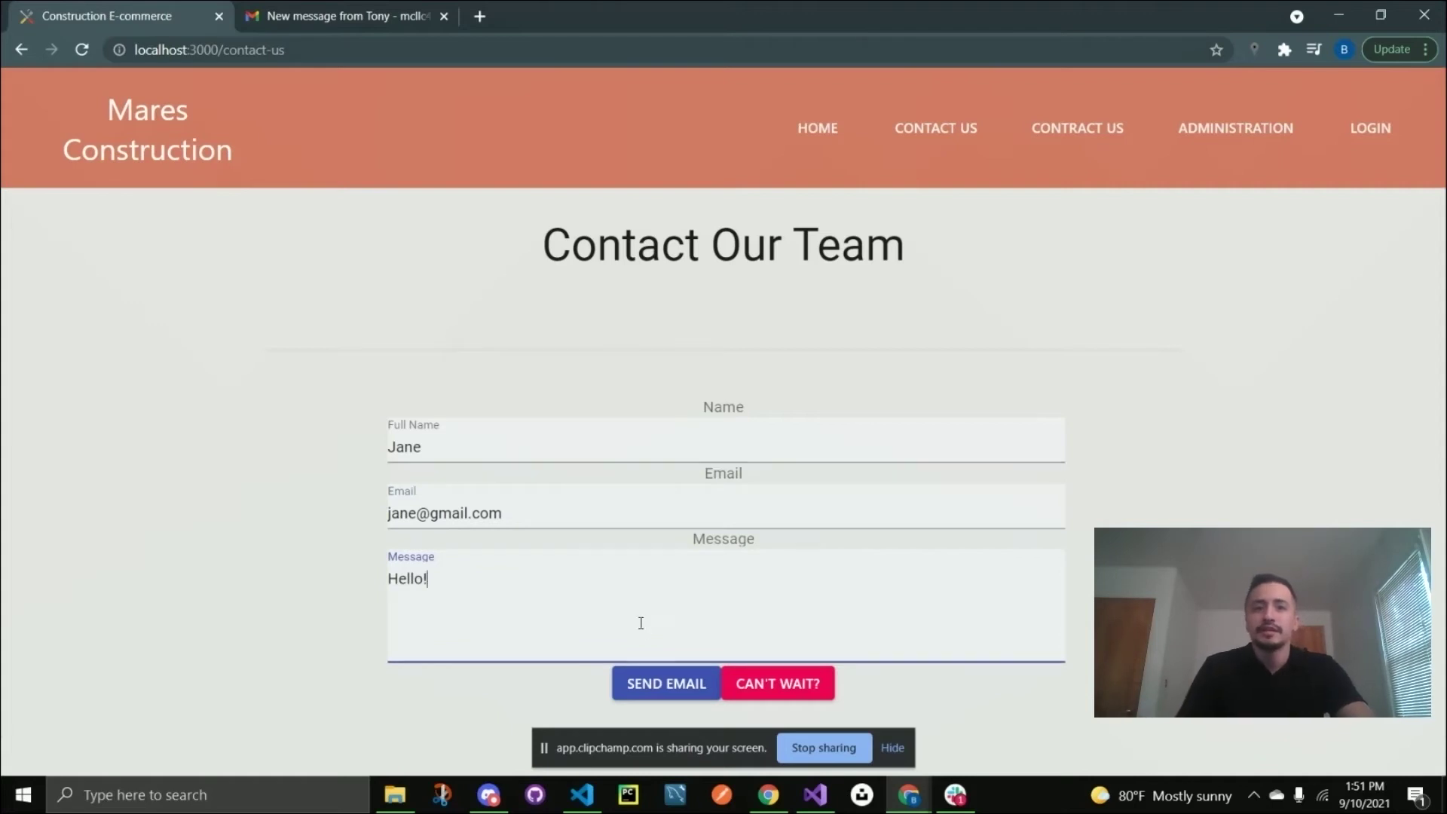
left_click(664, 685)
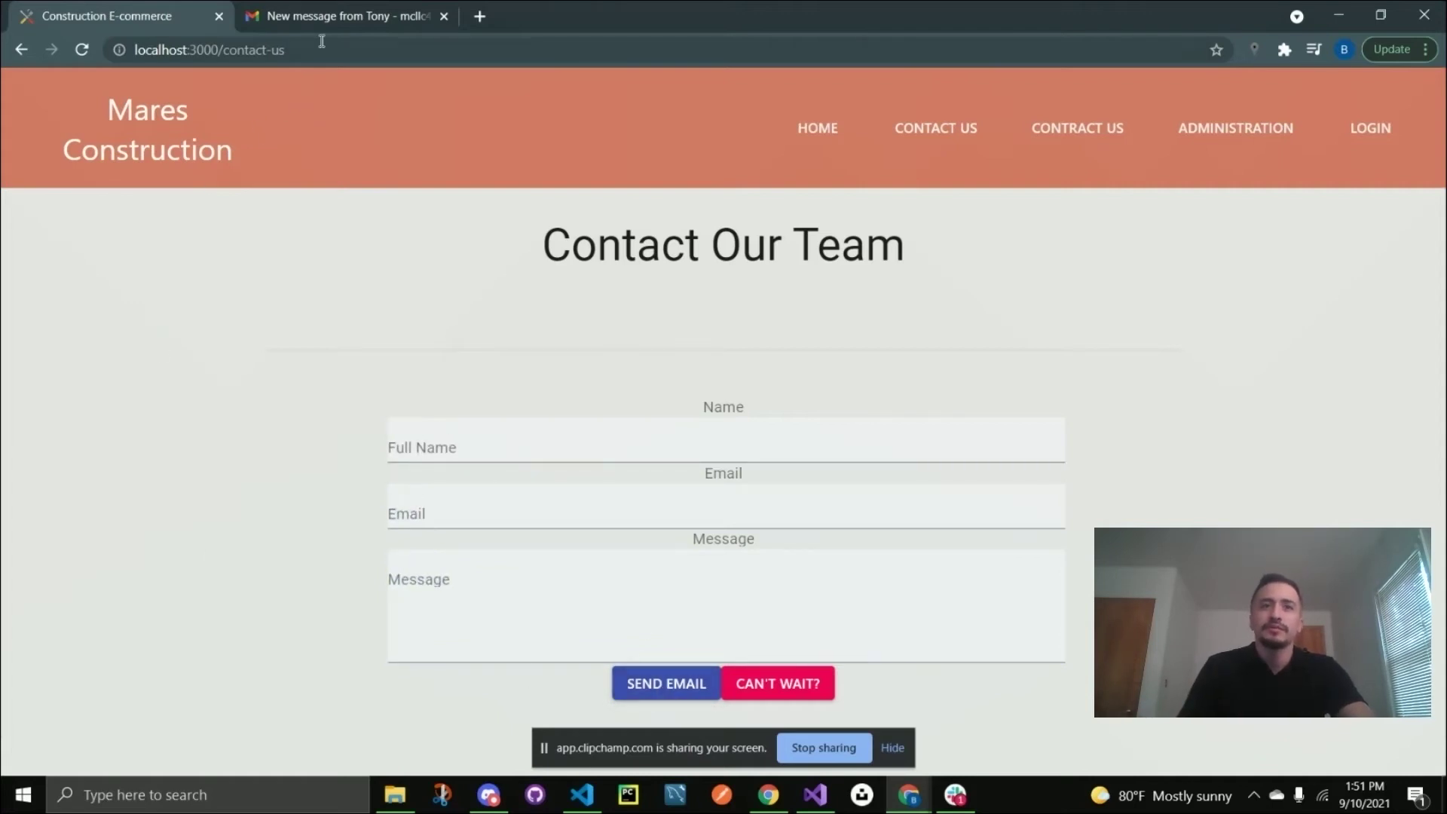
Refresh the Gmail inbox and open the newest contact-form notification e-mail.
left_click(338, 15)
left_click(267, 150)
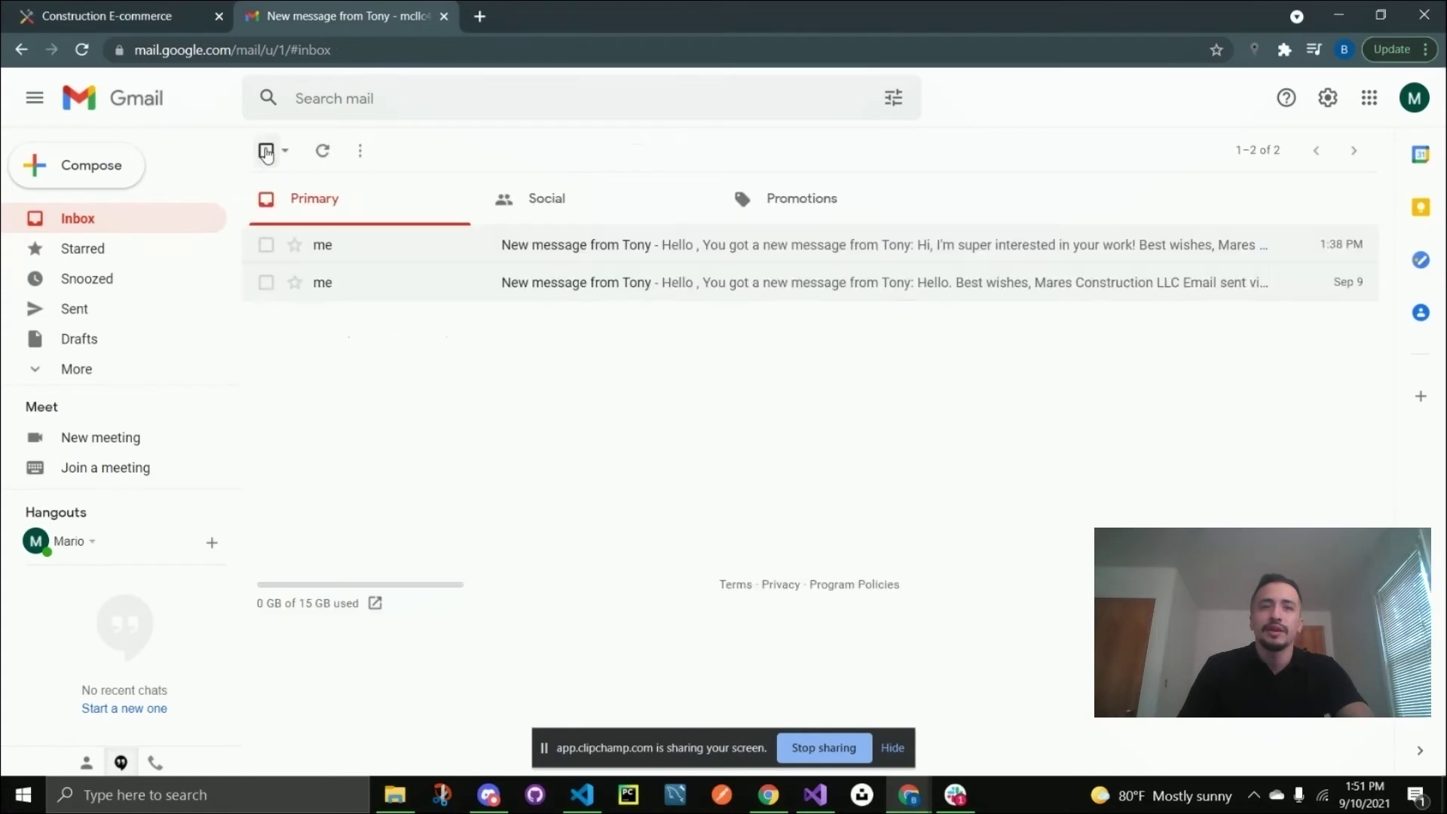
left_click(324, 152)
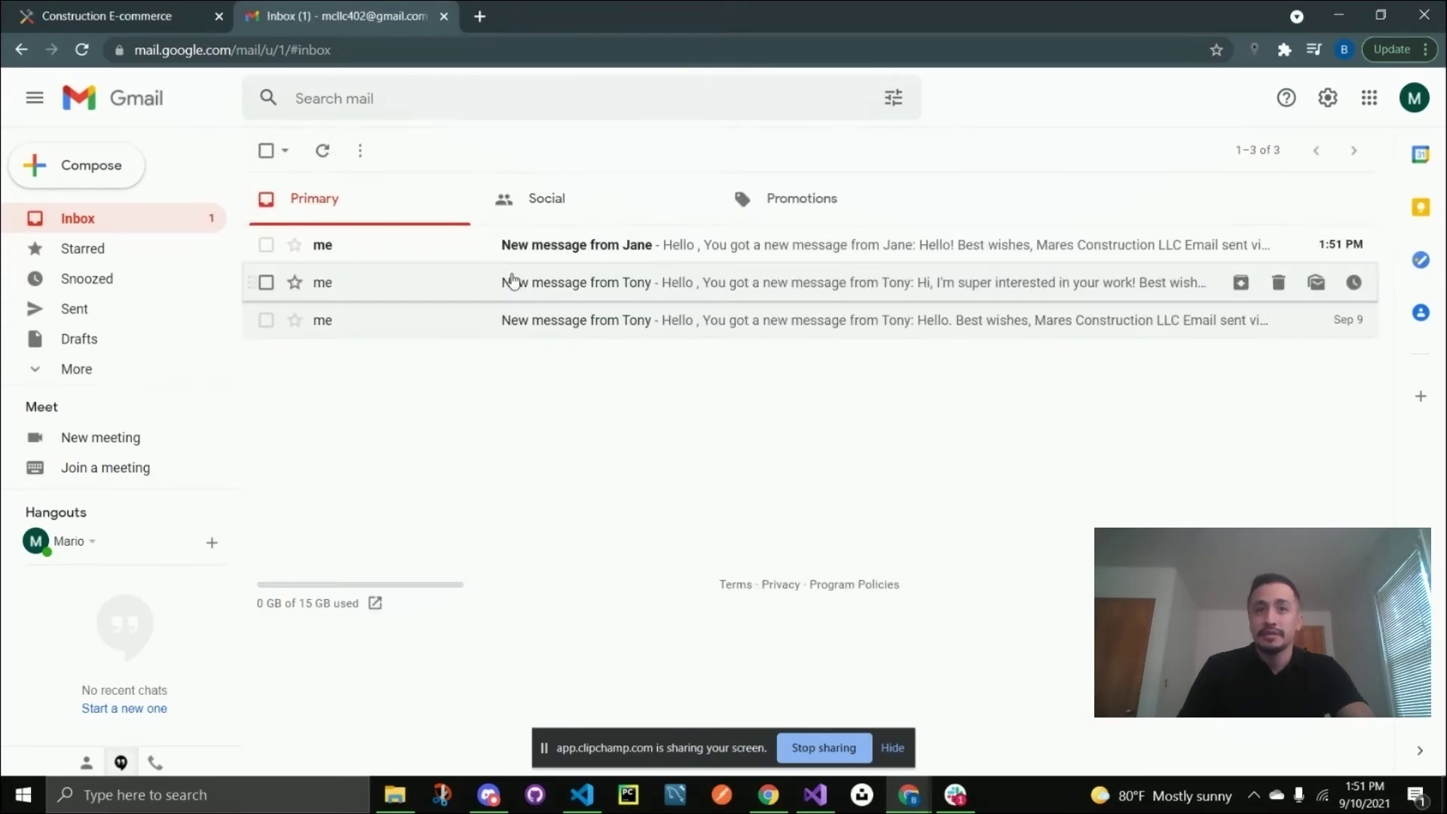
left_click(626, 256)
Inspect the e-mail's sender details and the quoted 'Hello!' message.
left_click(349, 273)
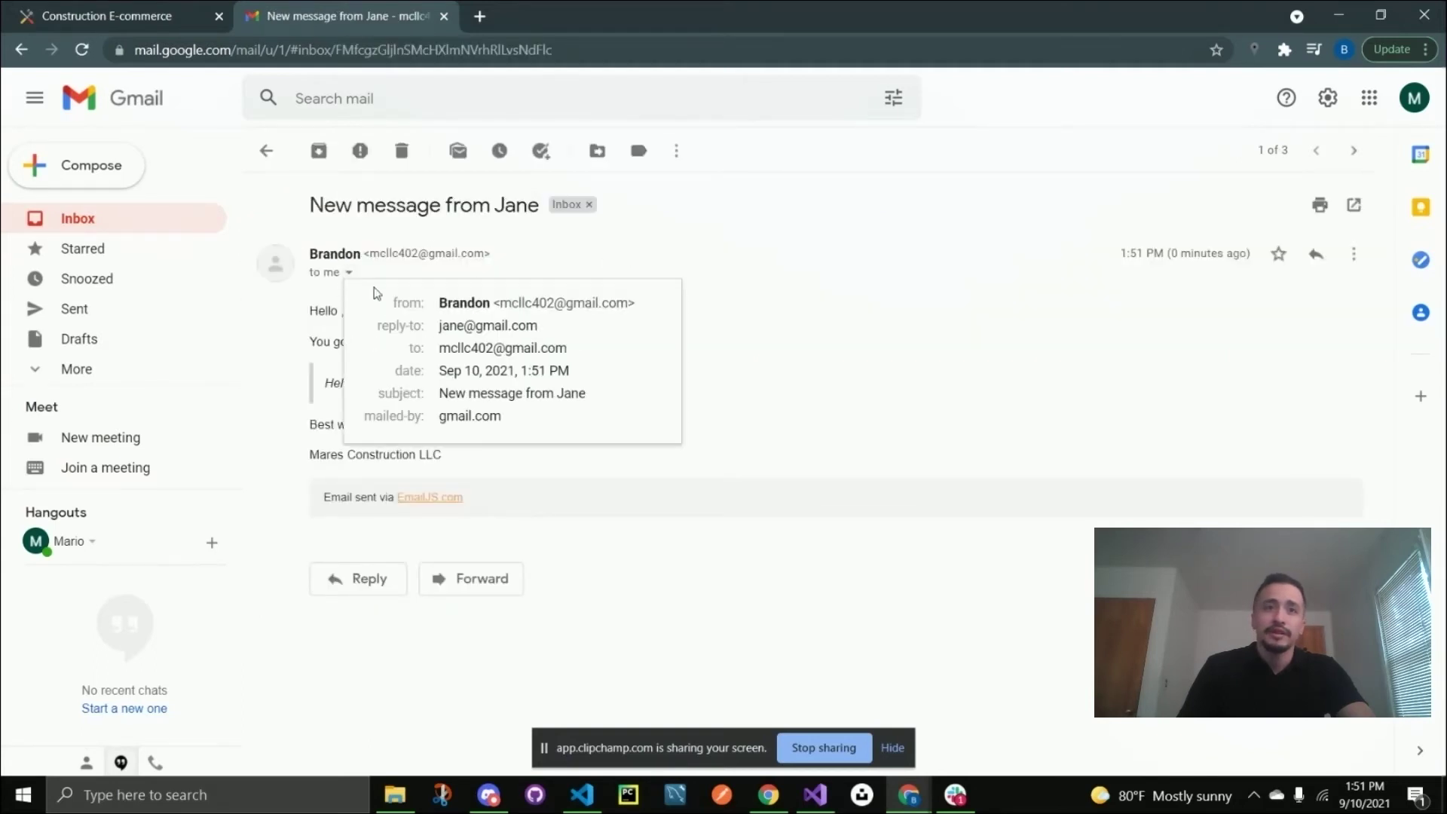
left_click_drag(550, 328, 439, 326)
left_click(712, 407)
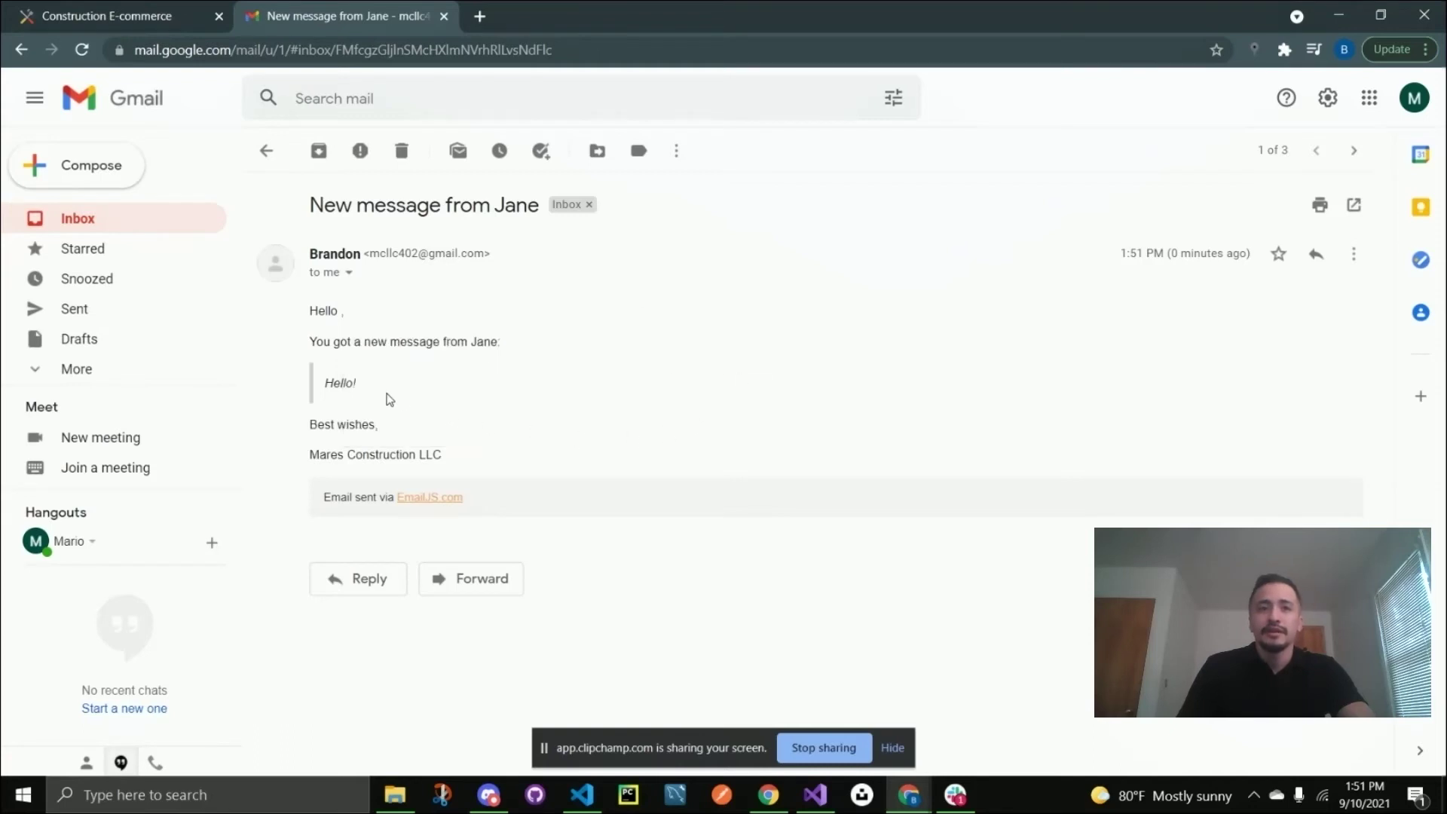
left_click_drag(366, 389, 314, 389)
left_click(405, 325)
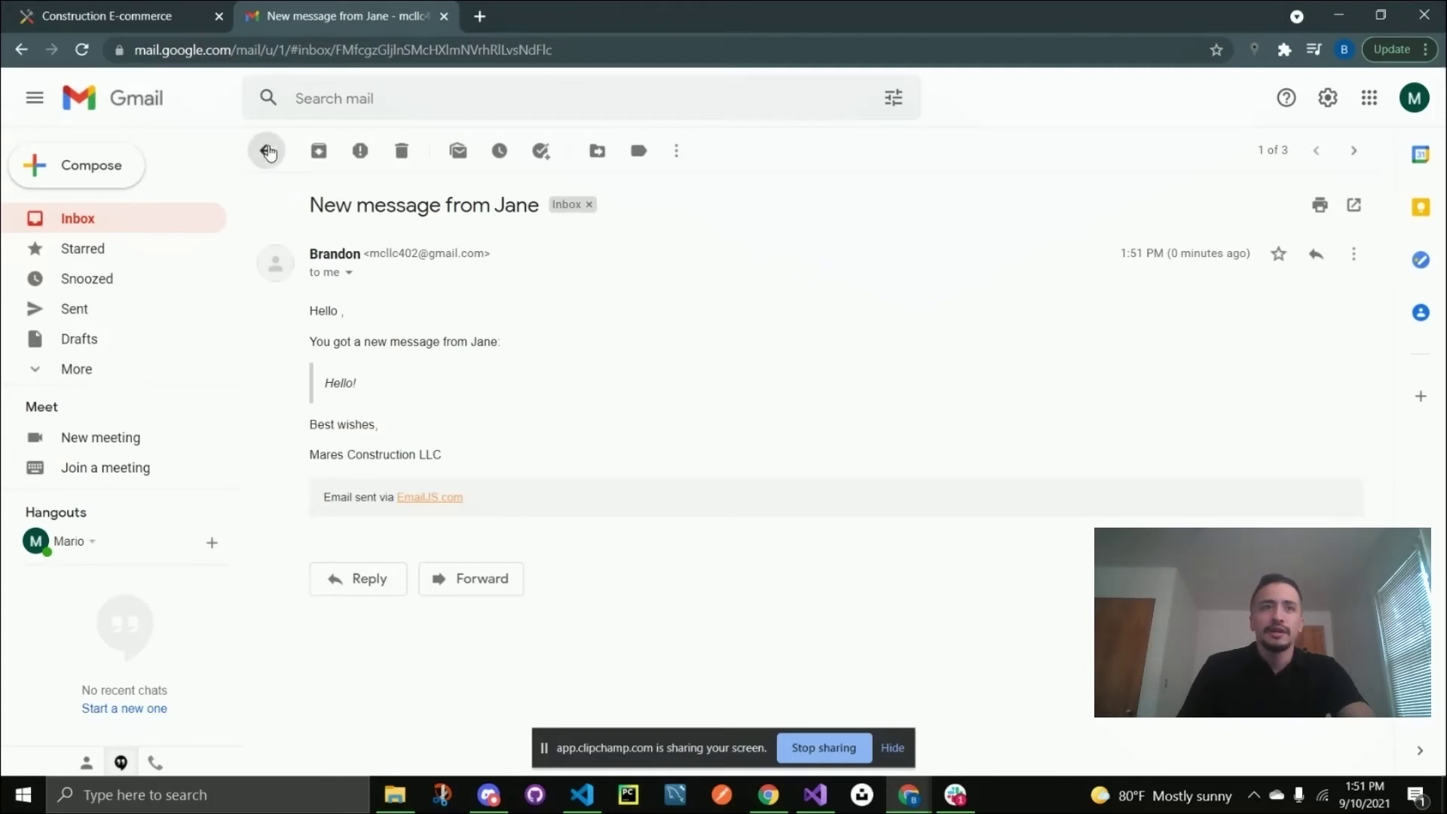
Return to the Mares Construction site and sign in to the live chat with Google.
left_click(266, 151)
left_click(113, 21)
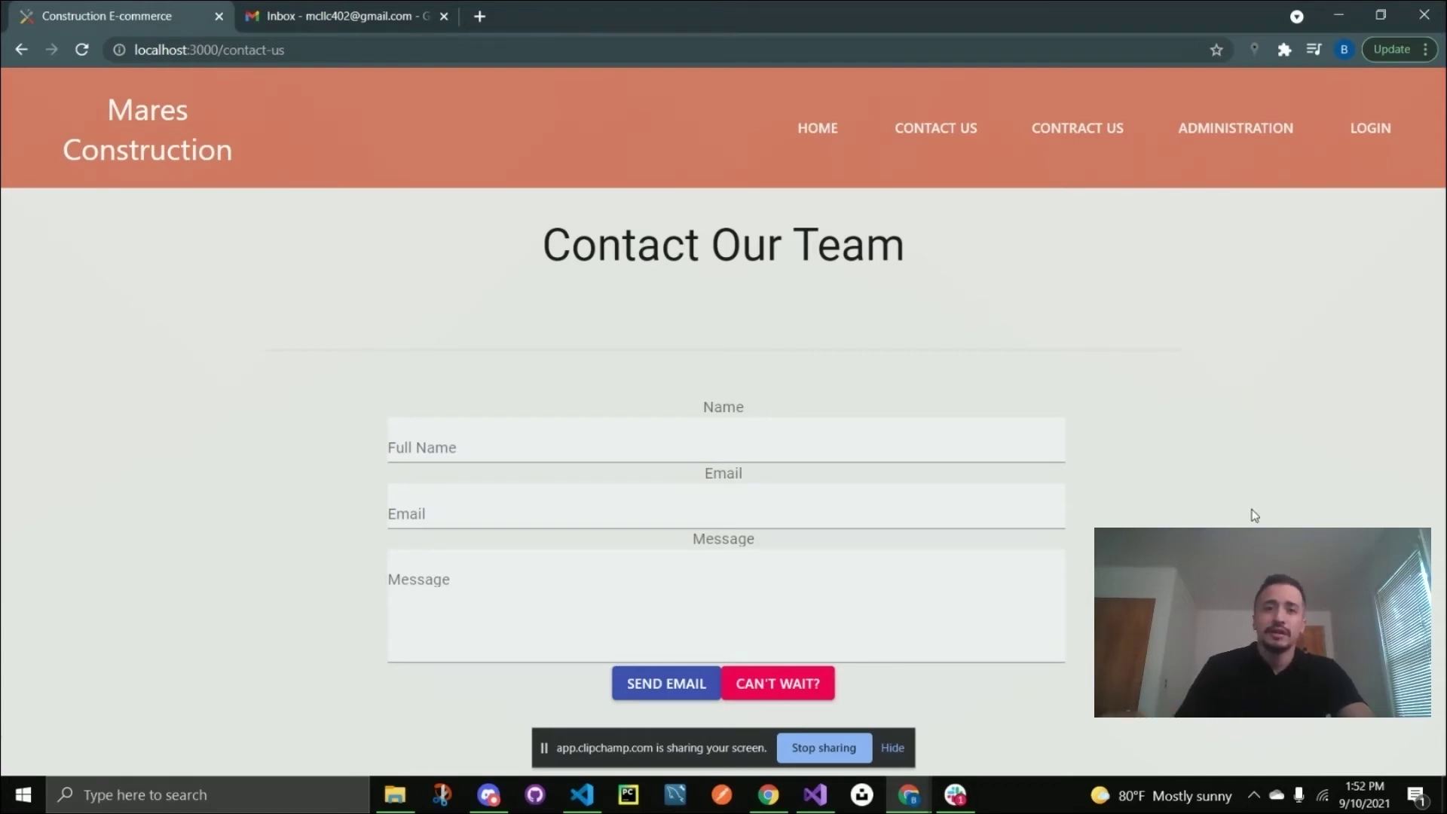
left_click(788, 683)
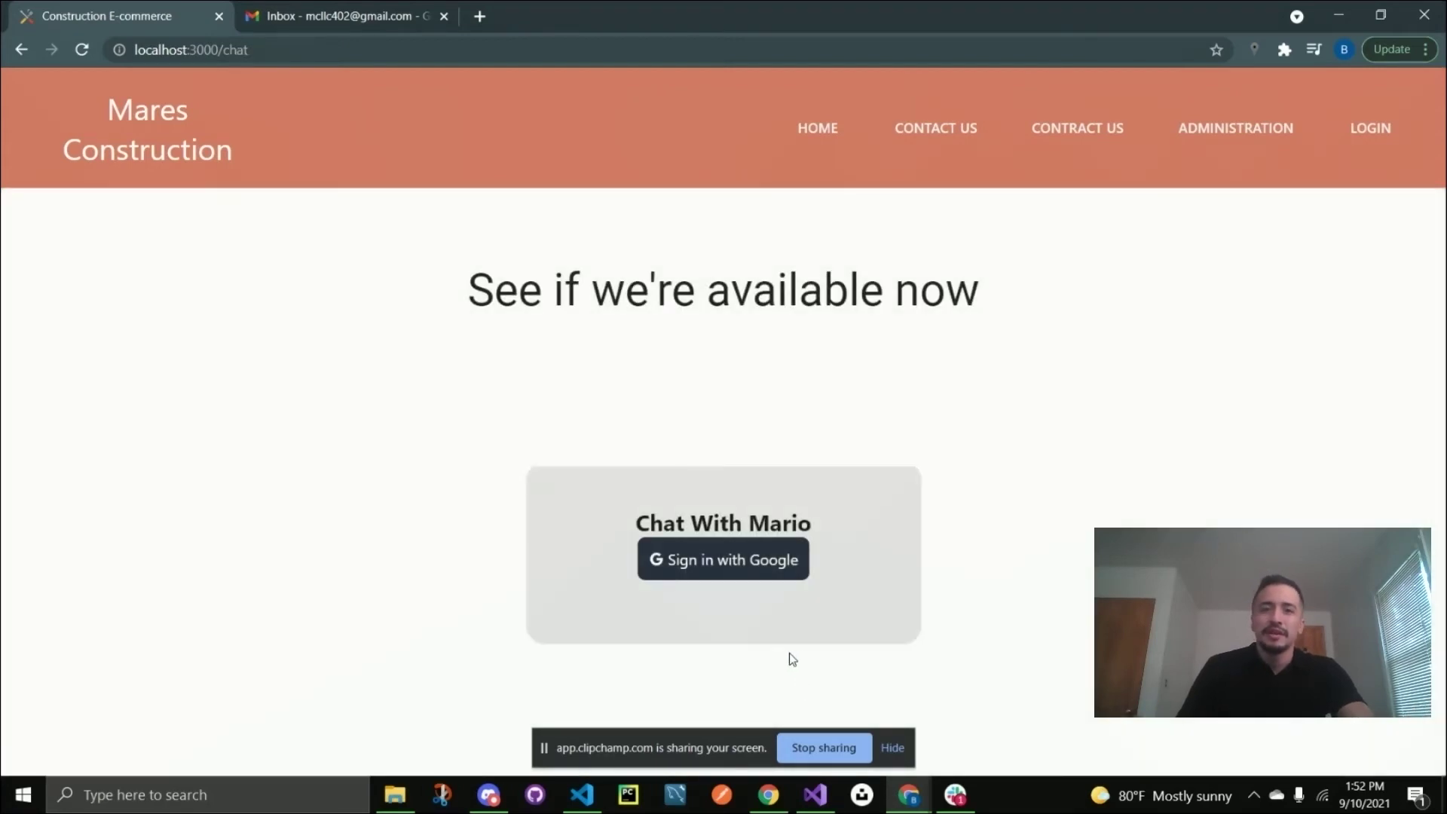
left_click(717, 561)
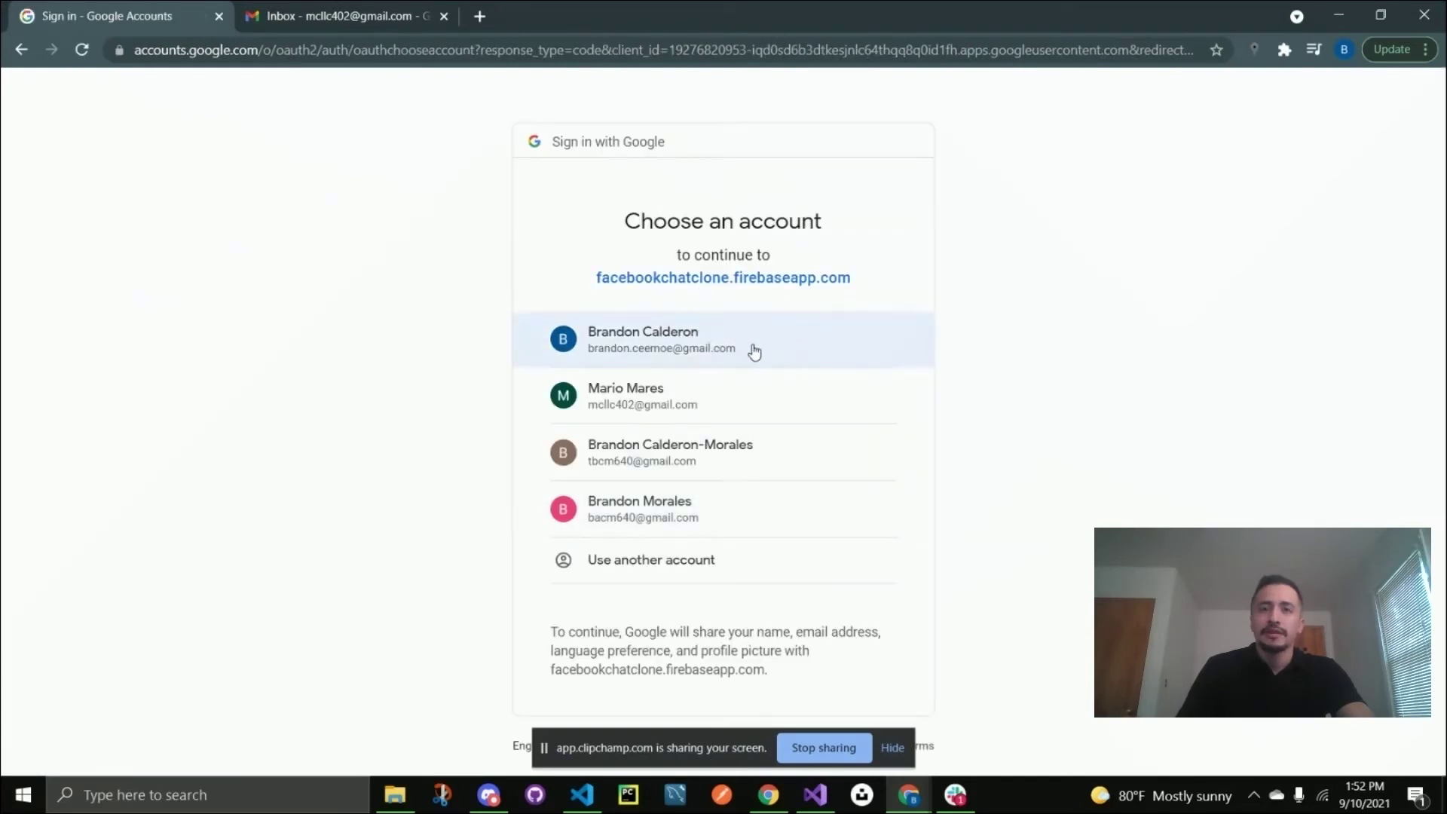
left_click(701, 353)
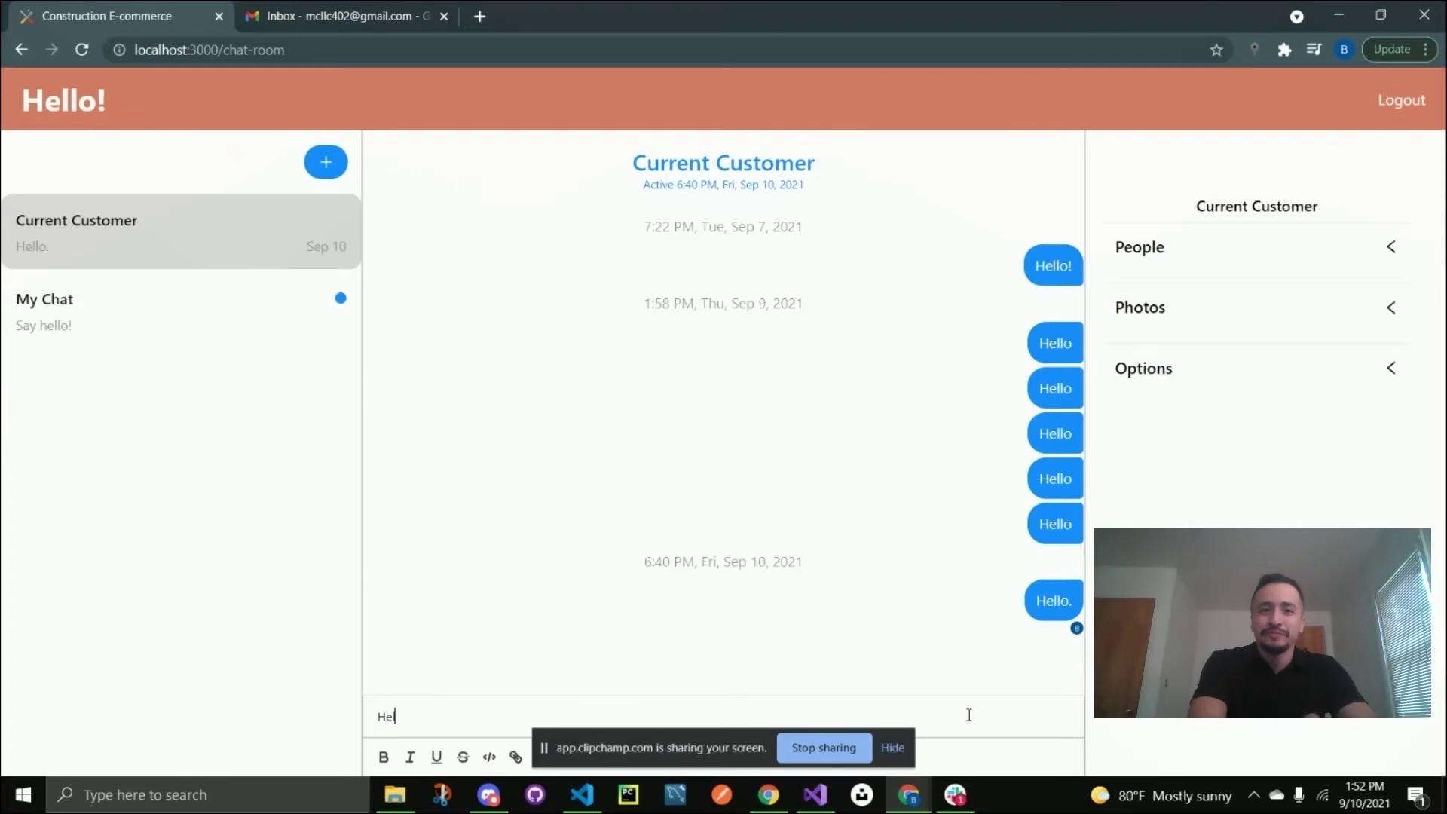
Send 'Hello' in the Current Customer chat and log out.
type("llo")
key("Return")
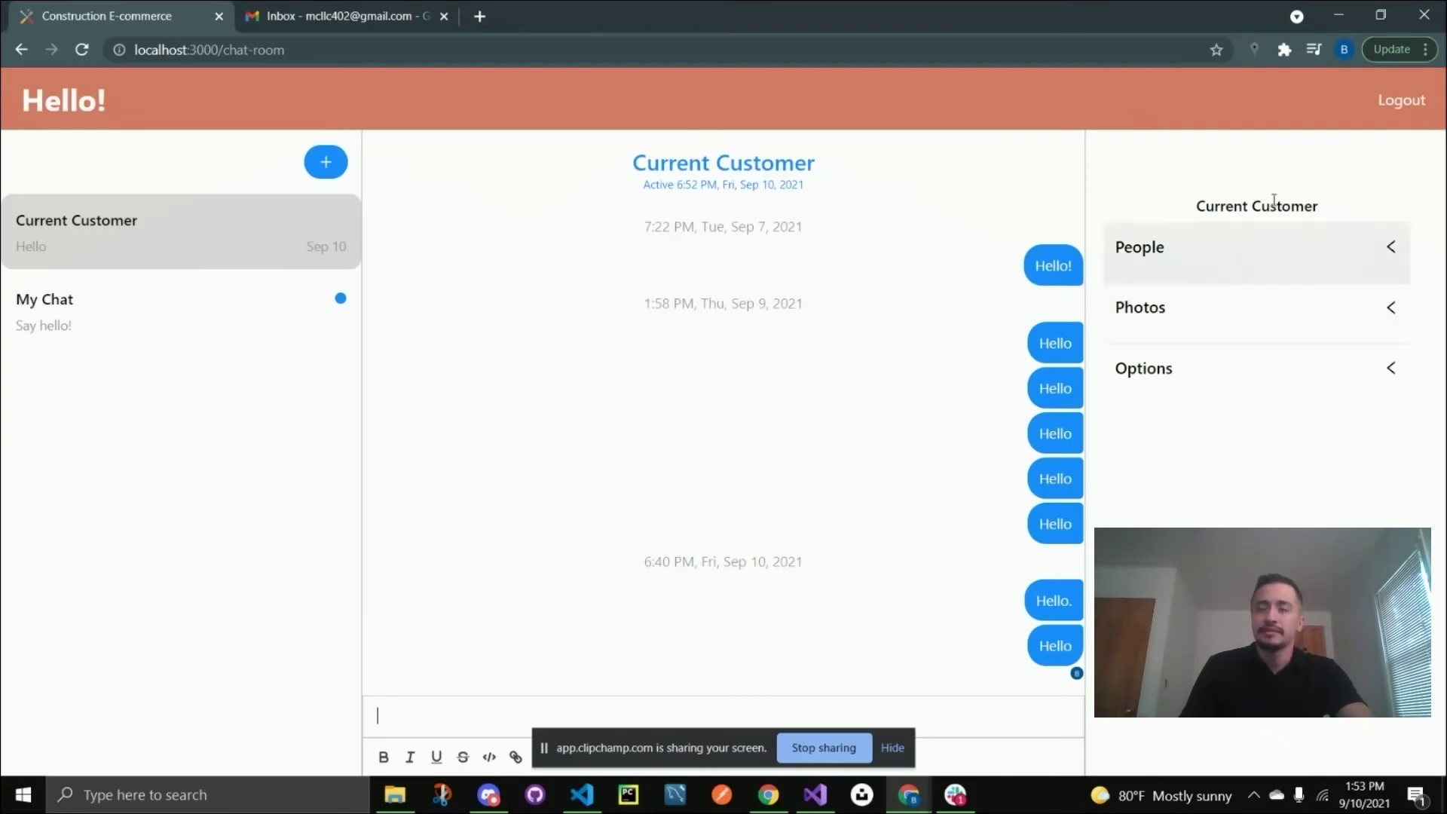
left_click(1397, 108)
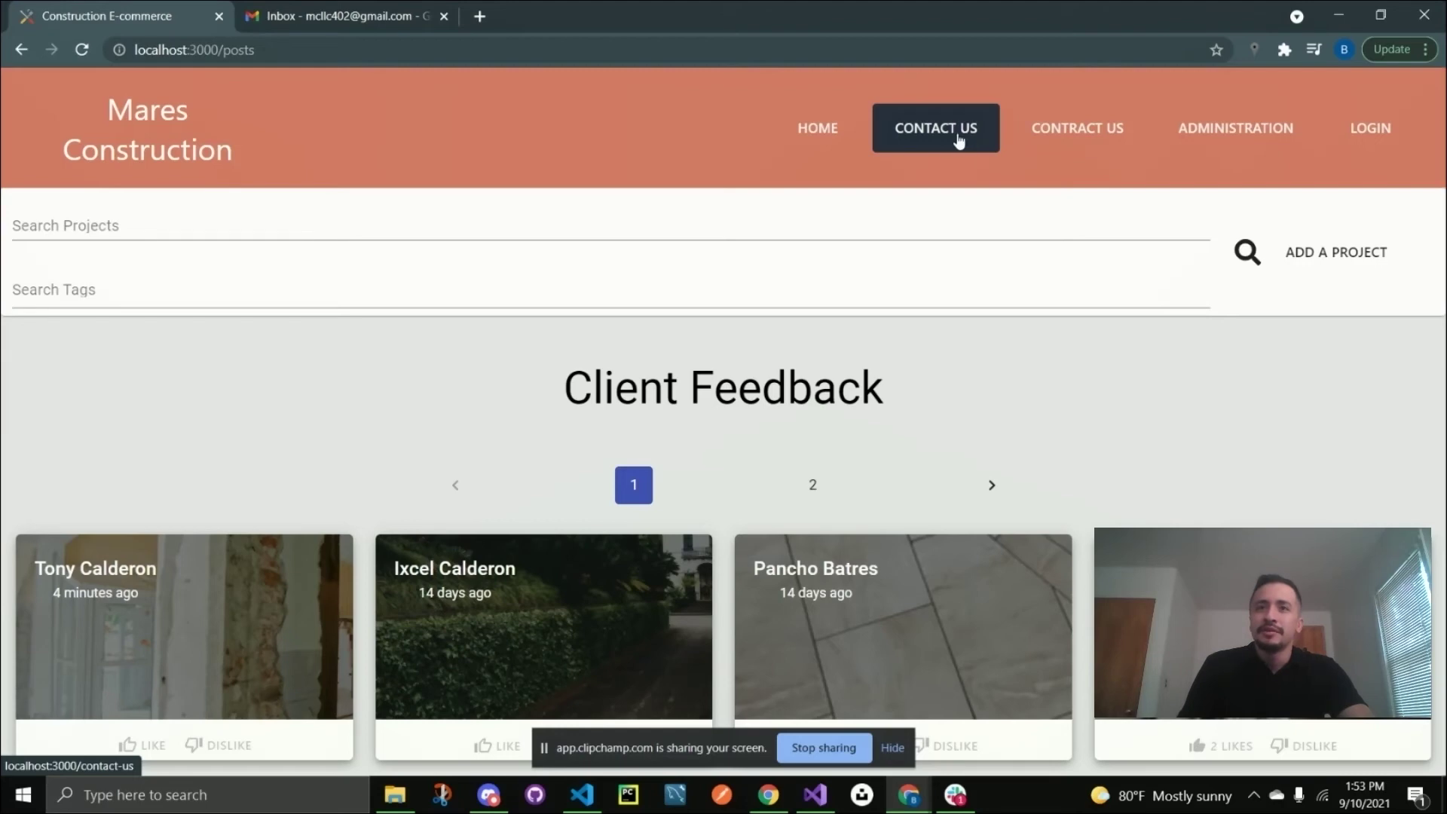
Open the proposal form and preview the current location on the map, re-centred on Omaha.
left_click(1070, 136)
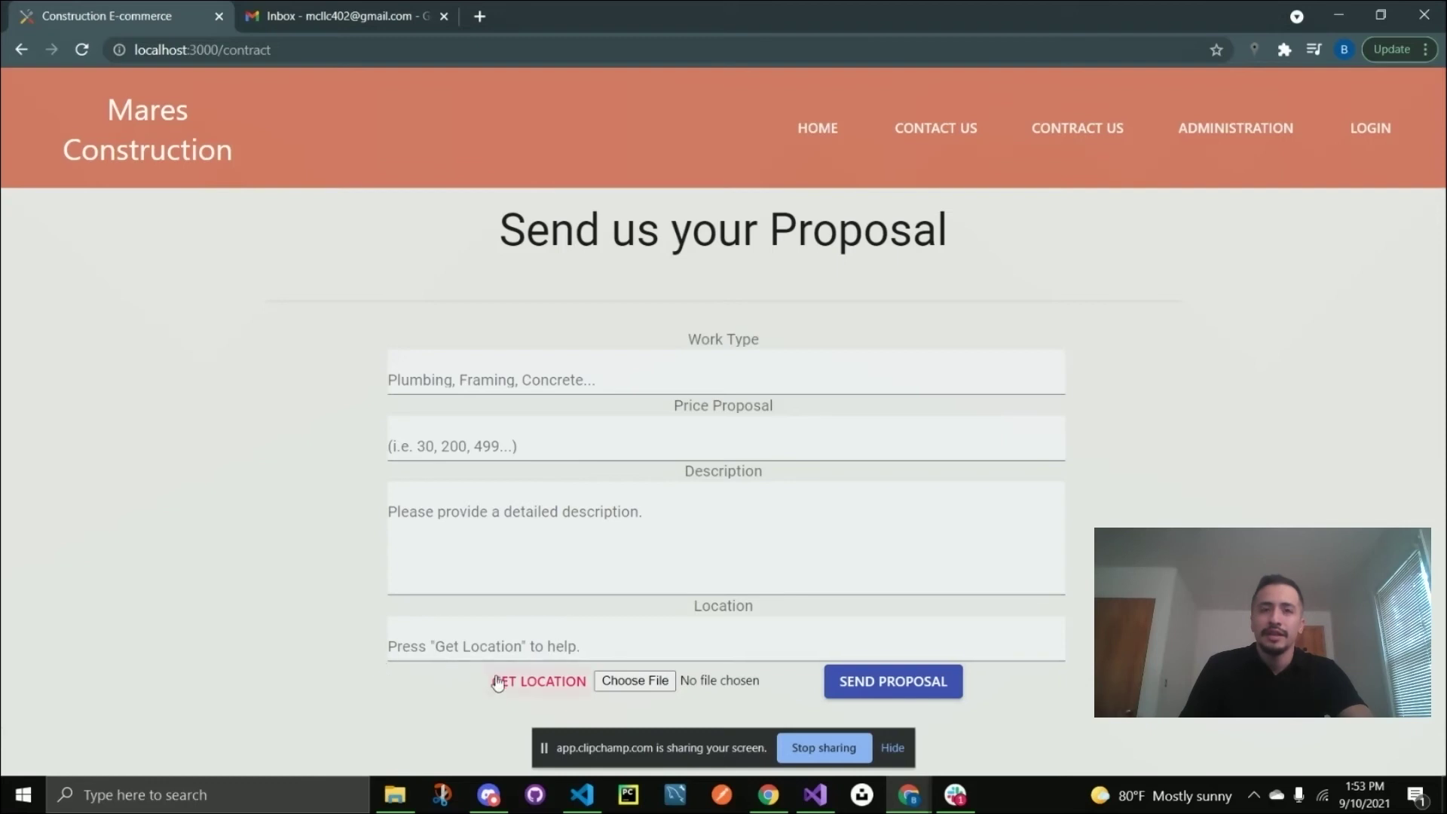
left_click(530, 683)
scroll(298, 656, "down", 3)
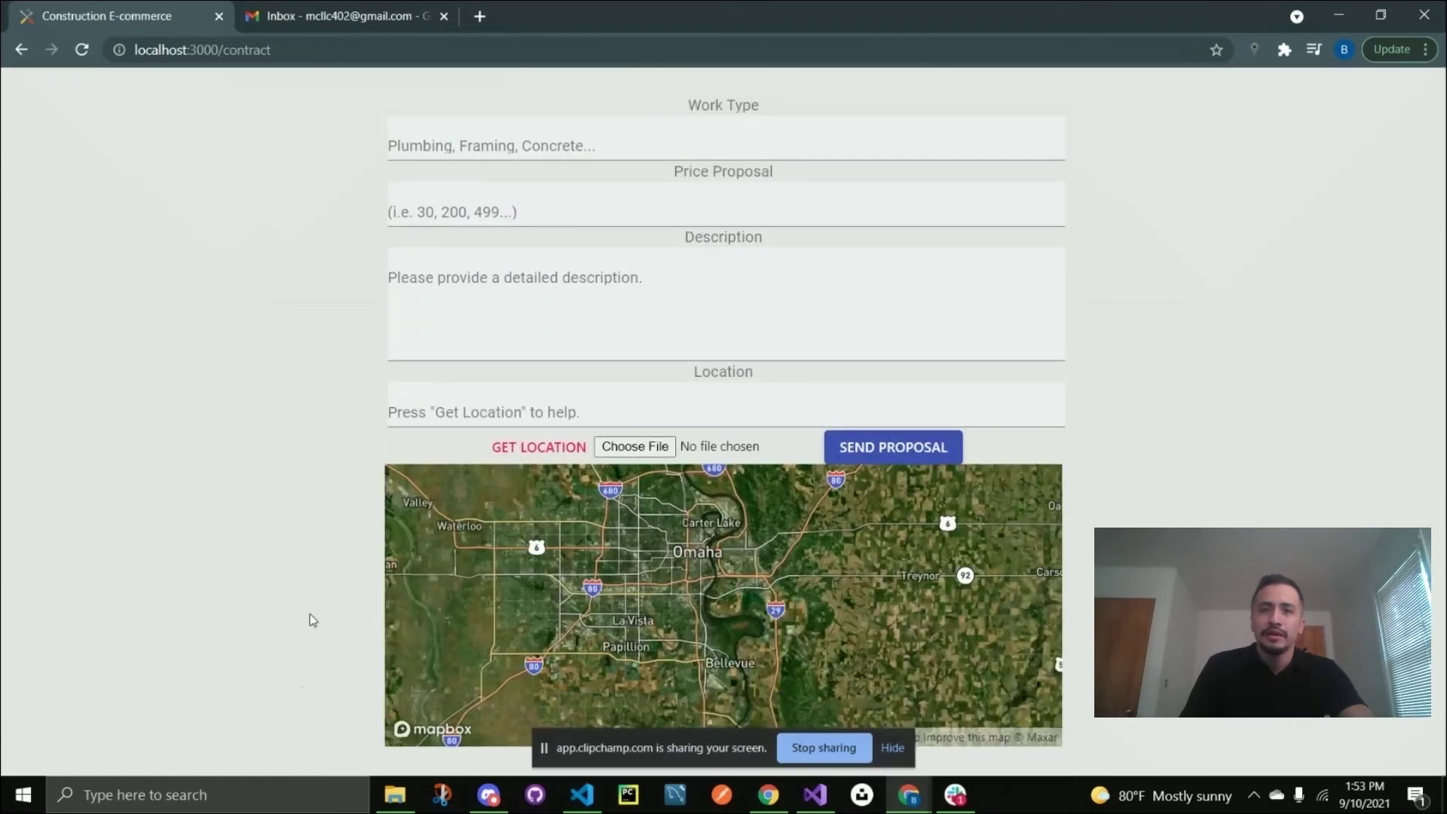
left_click_drag(650, 558, 712, 557)
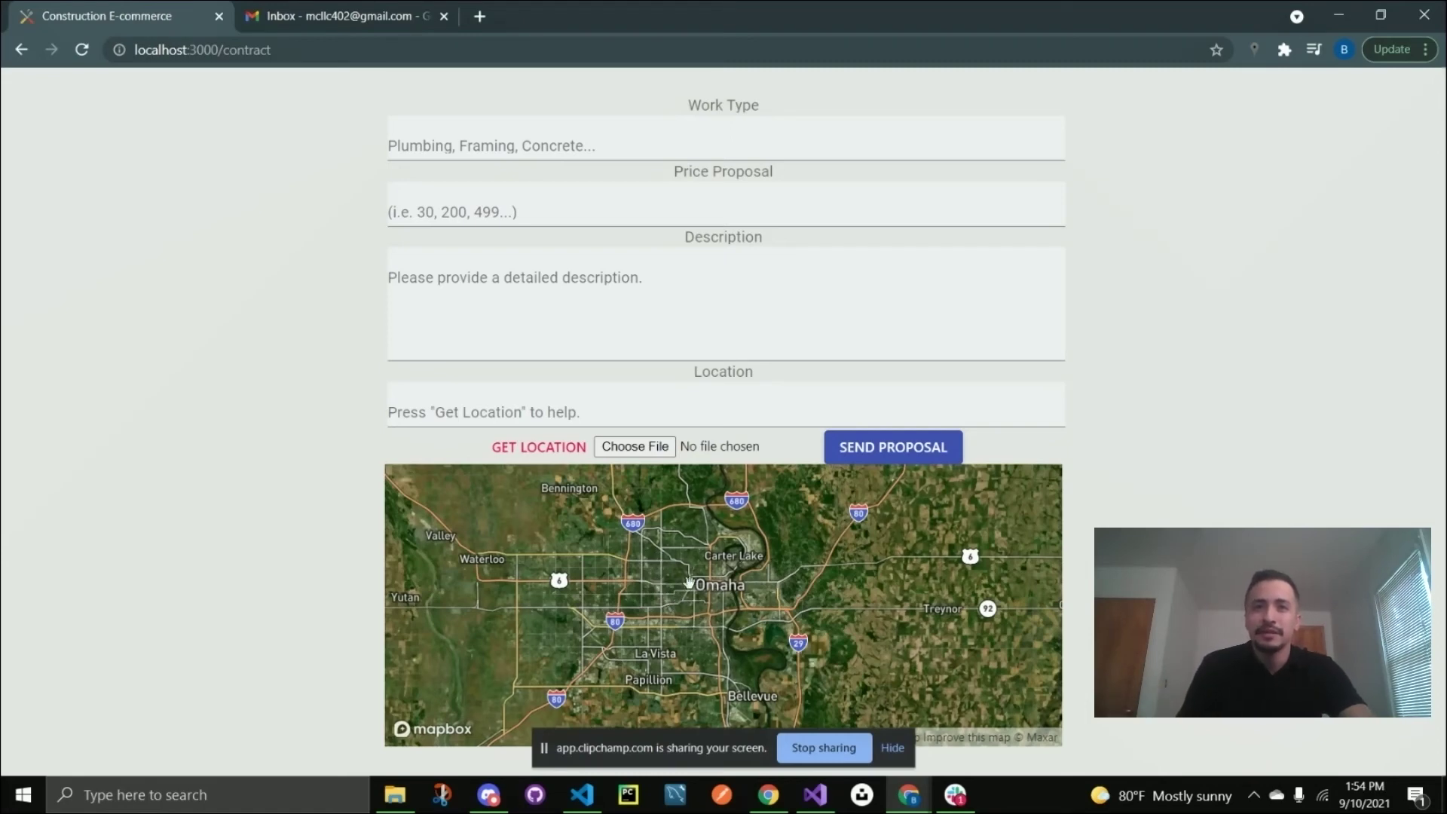
left_click(443, 407)
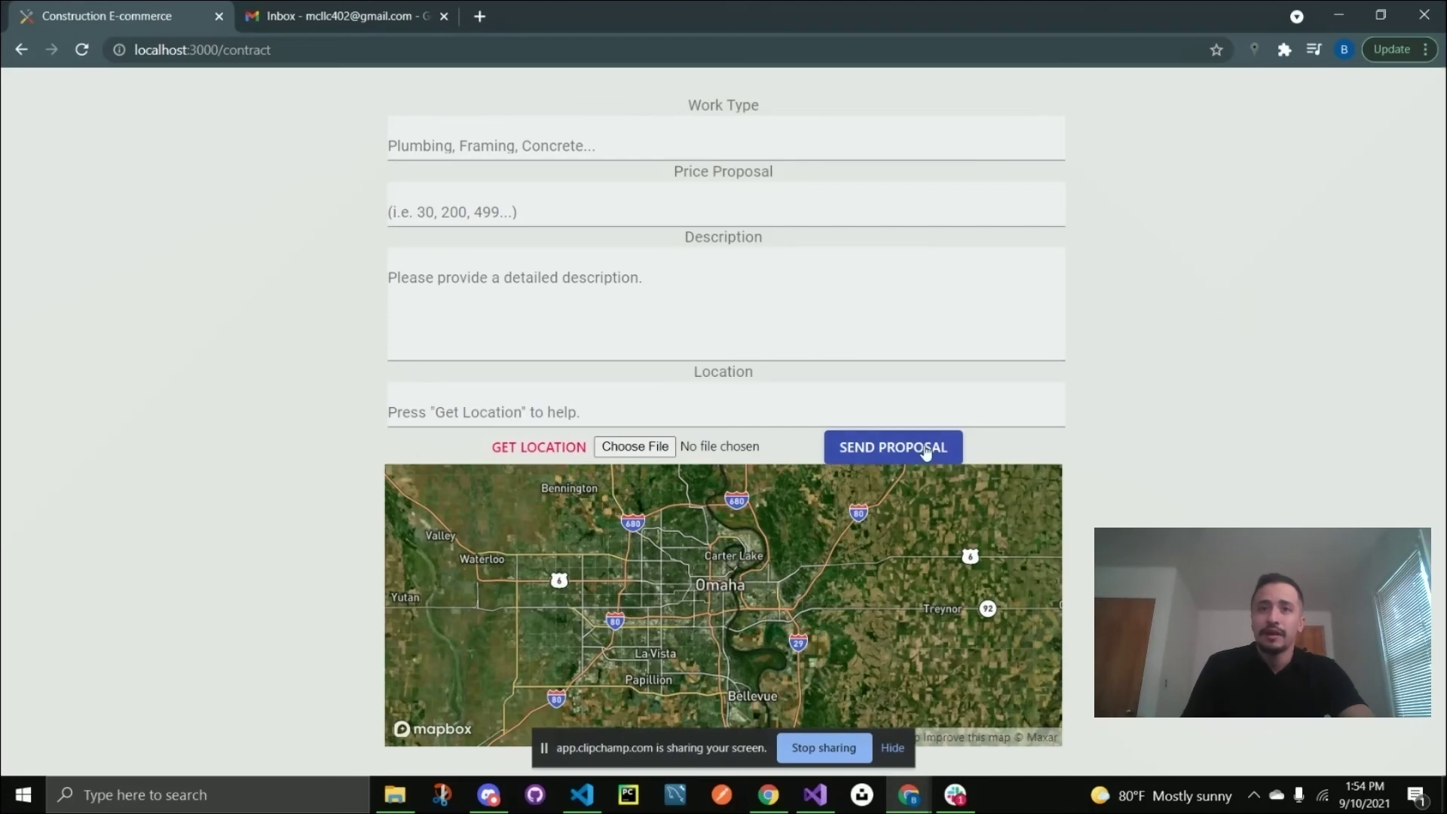
scroll(1217, 414, "up", 3)
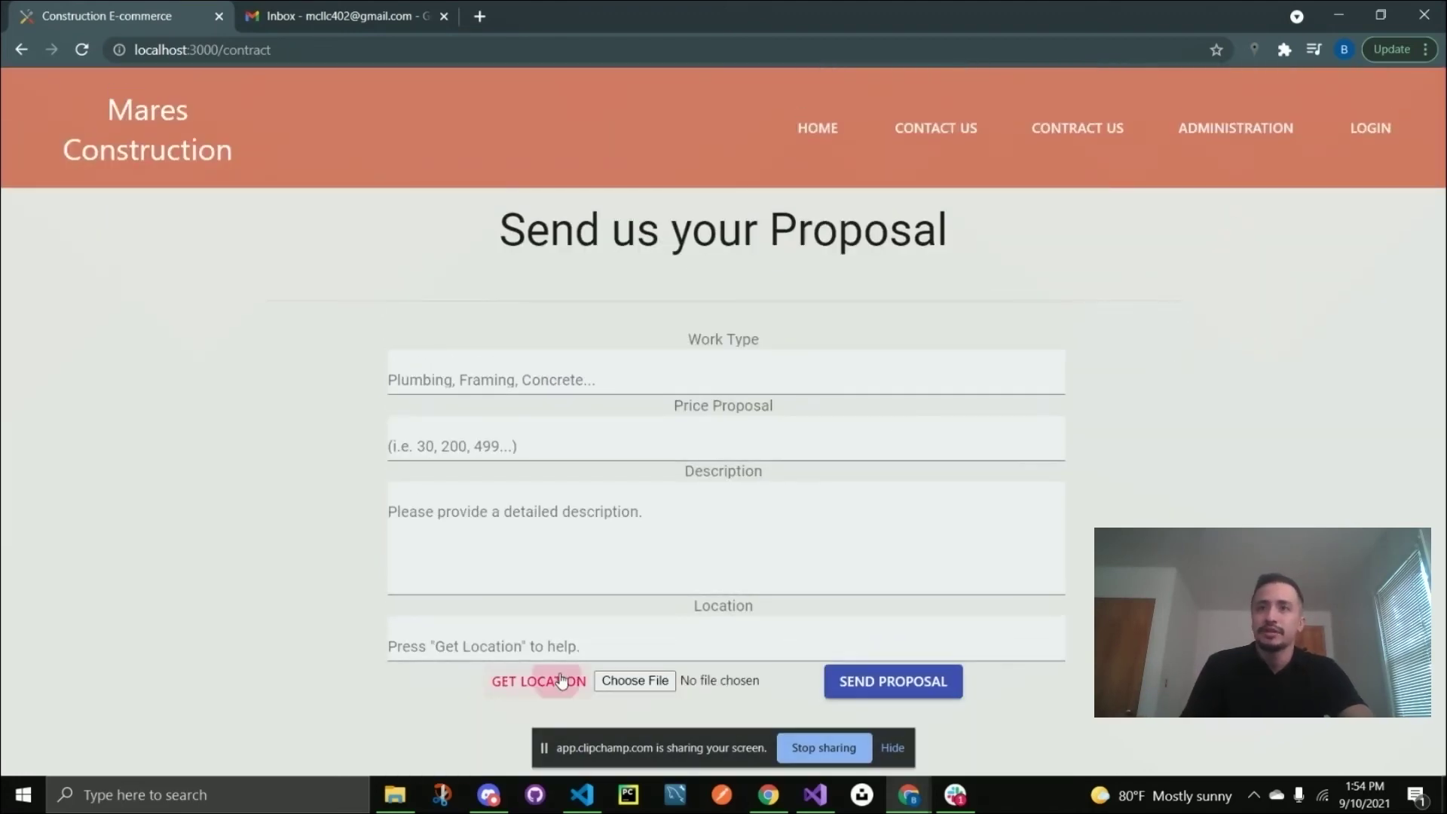
Sign in on the Admin Sign In page with the admin username and password.
left_click(1244, 145)
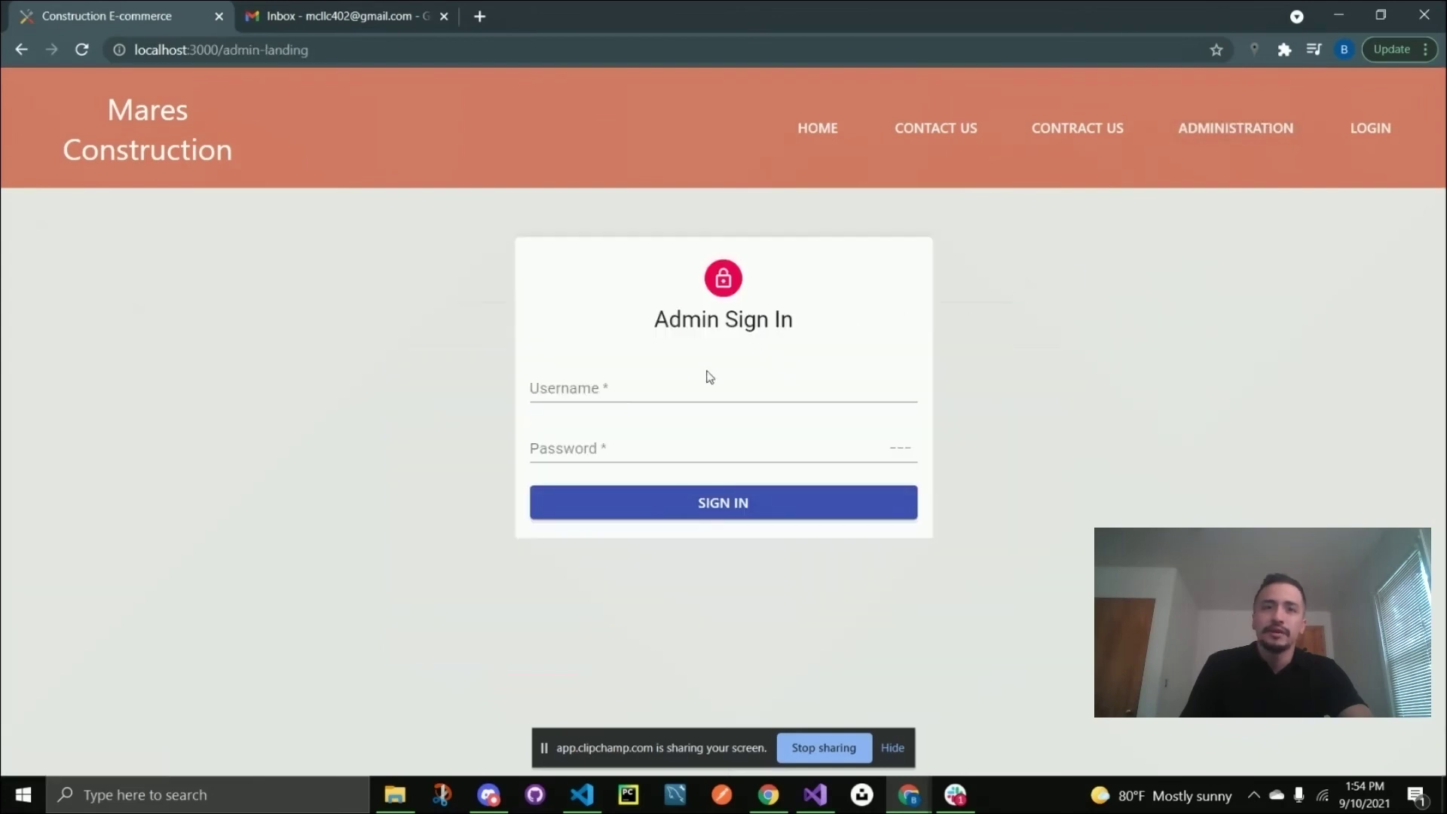
left_click(649, 390)
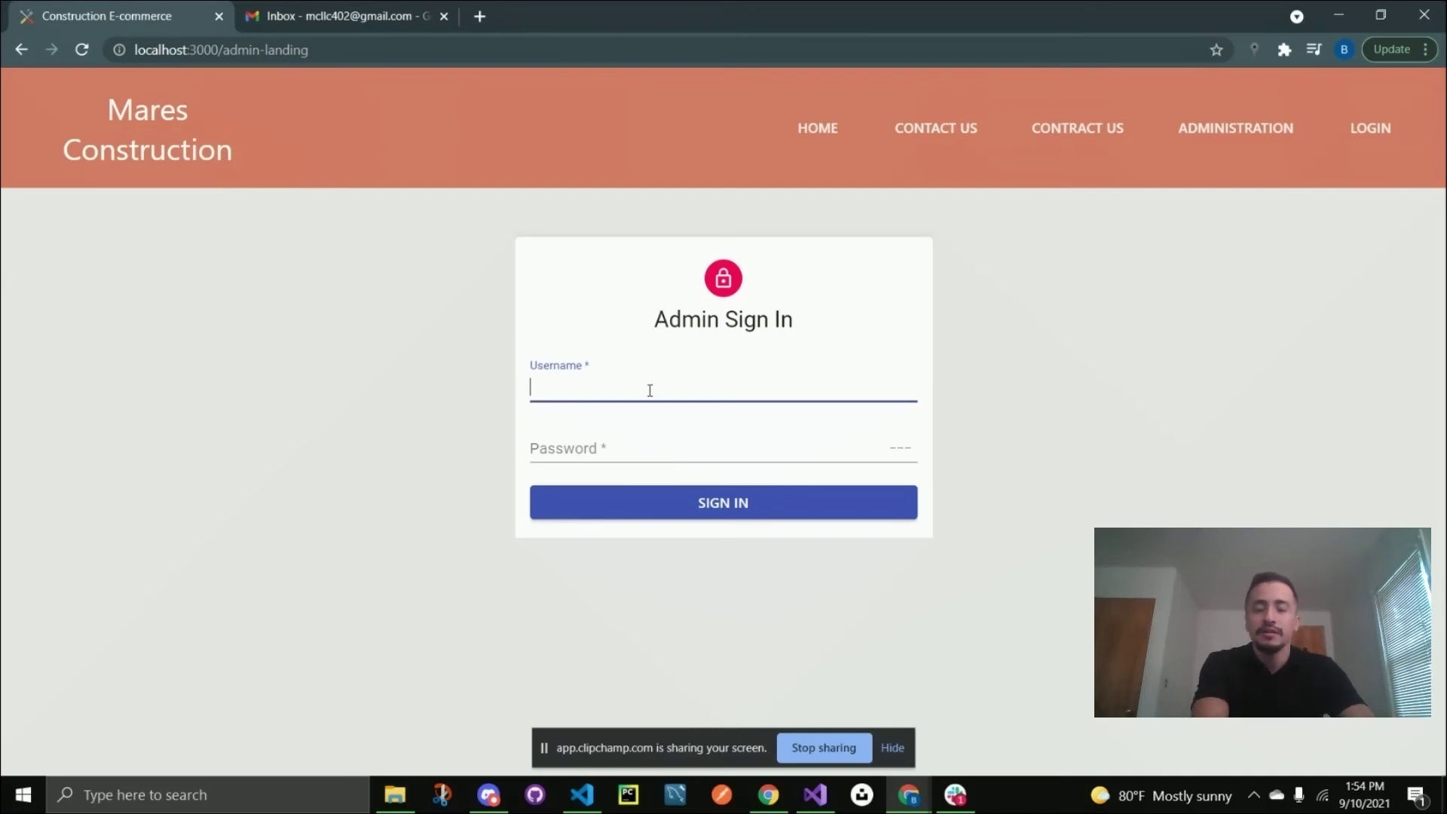
type("mare")
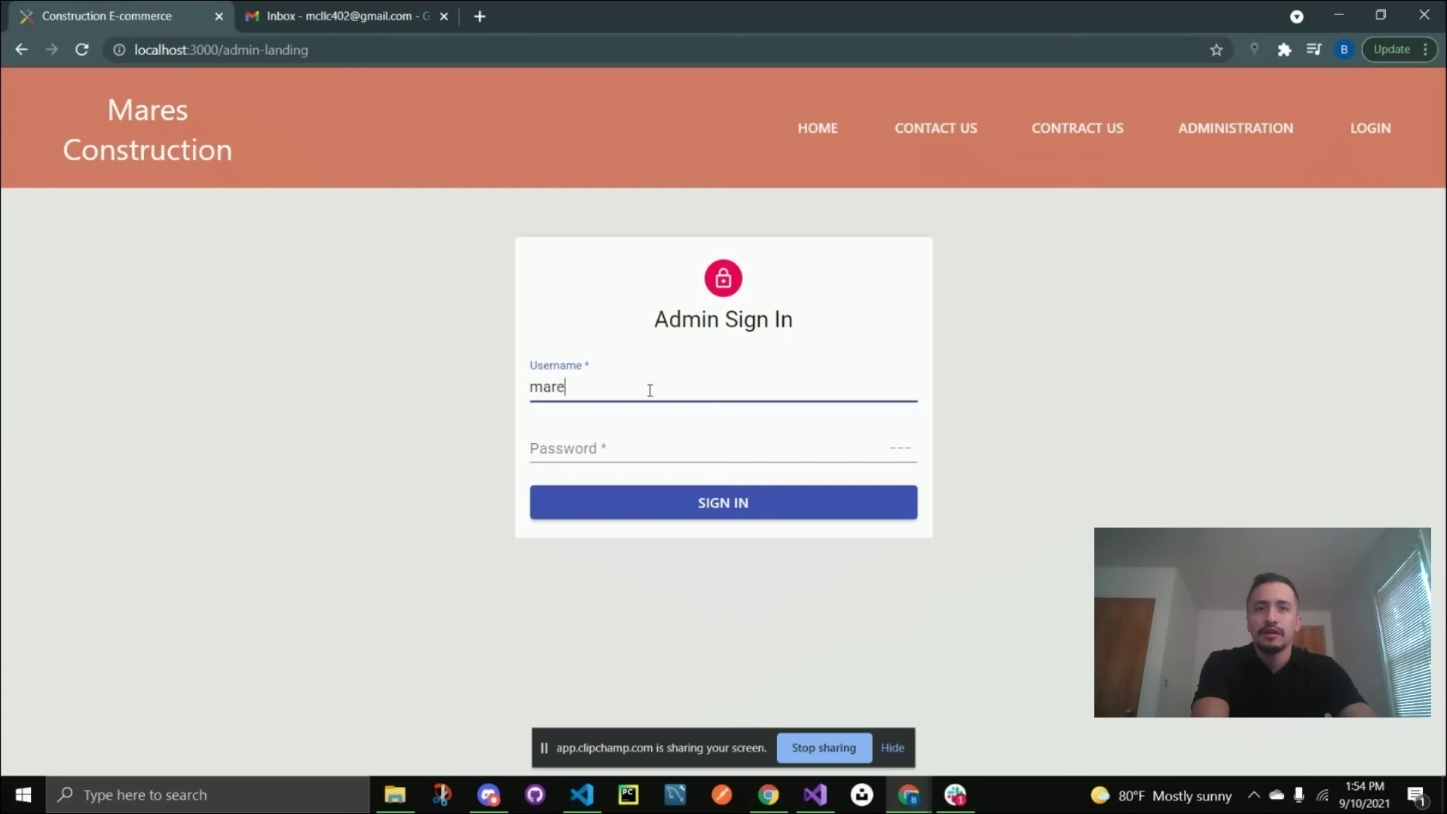
type("s")
key("Tab")
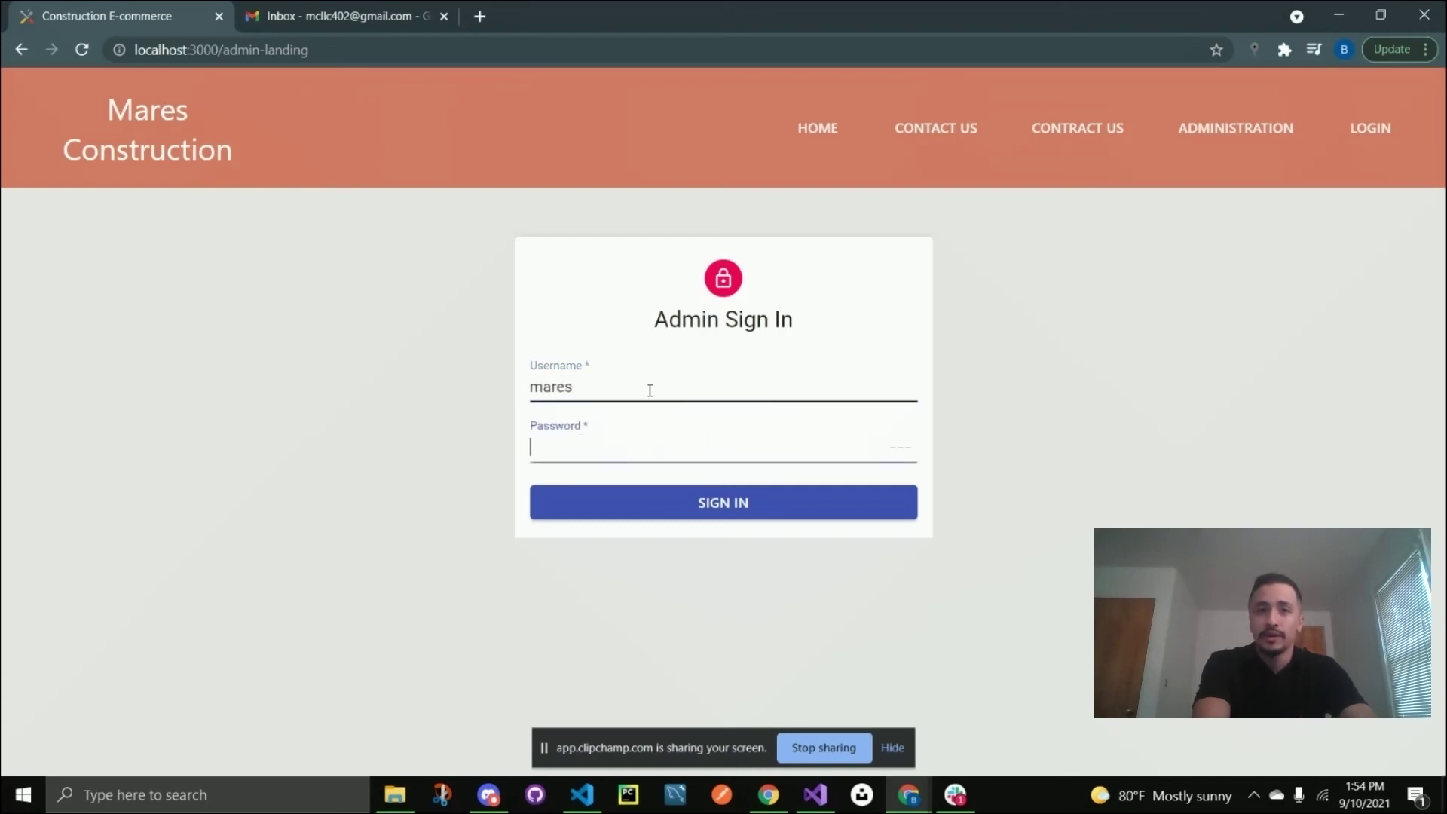
type("••••")
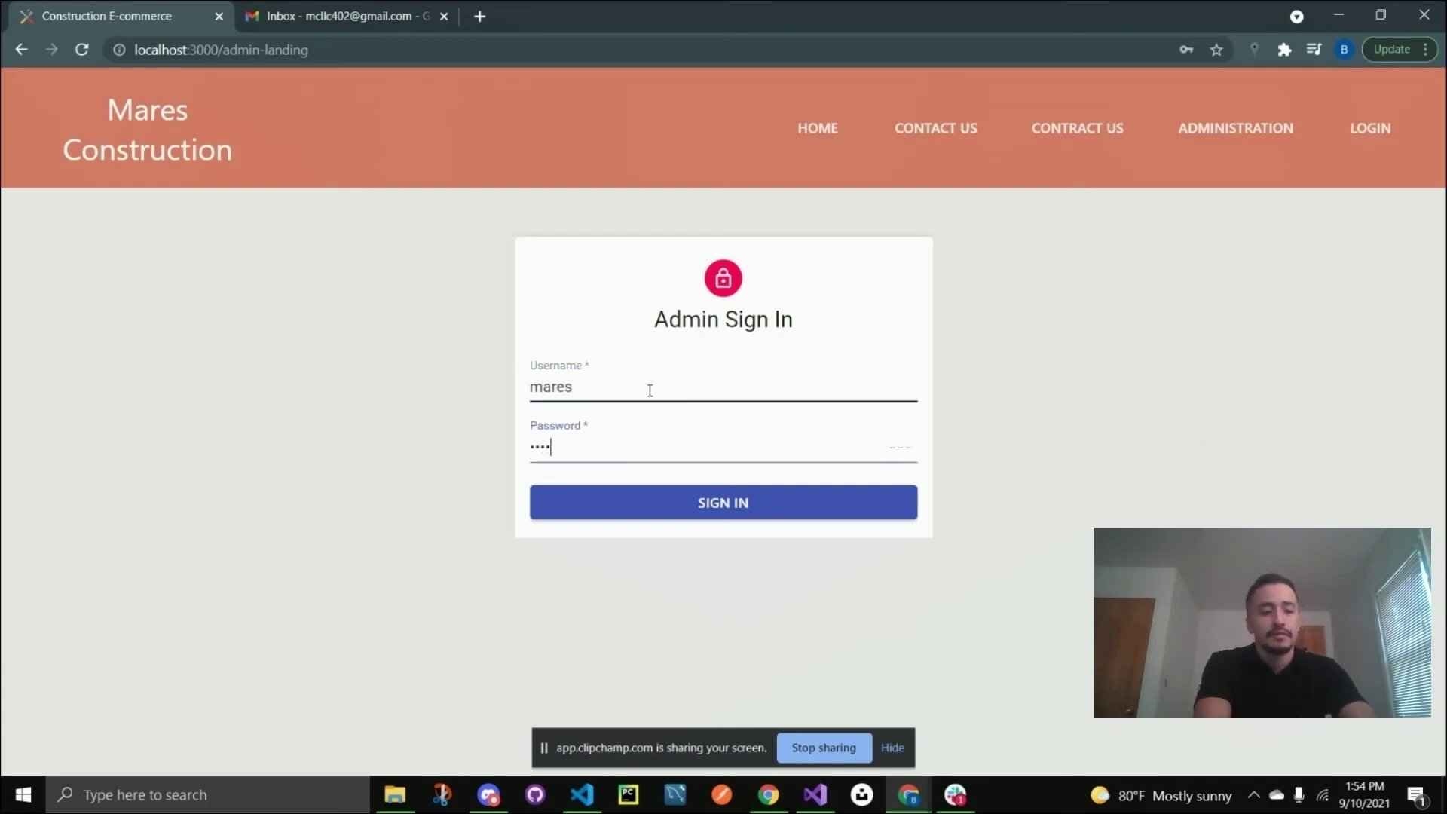
type("•")
key("Return")
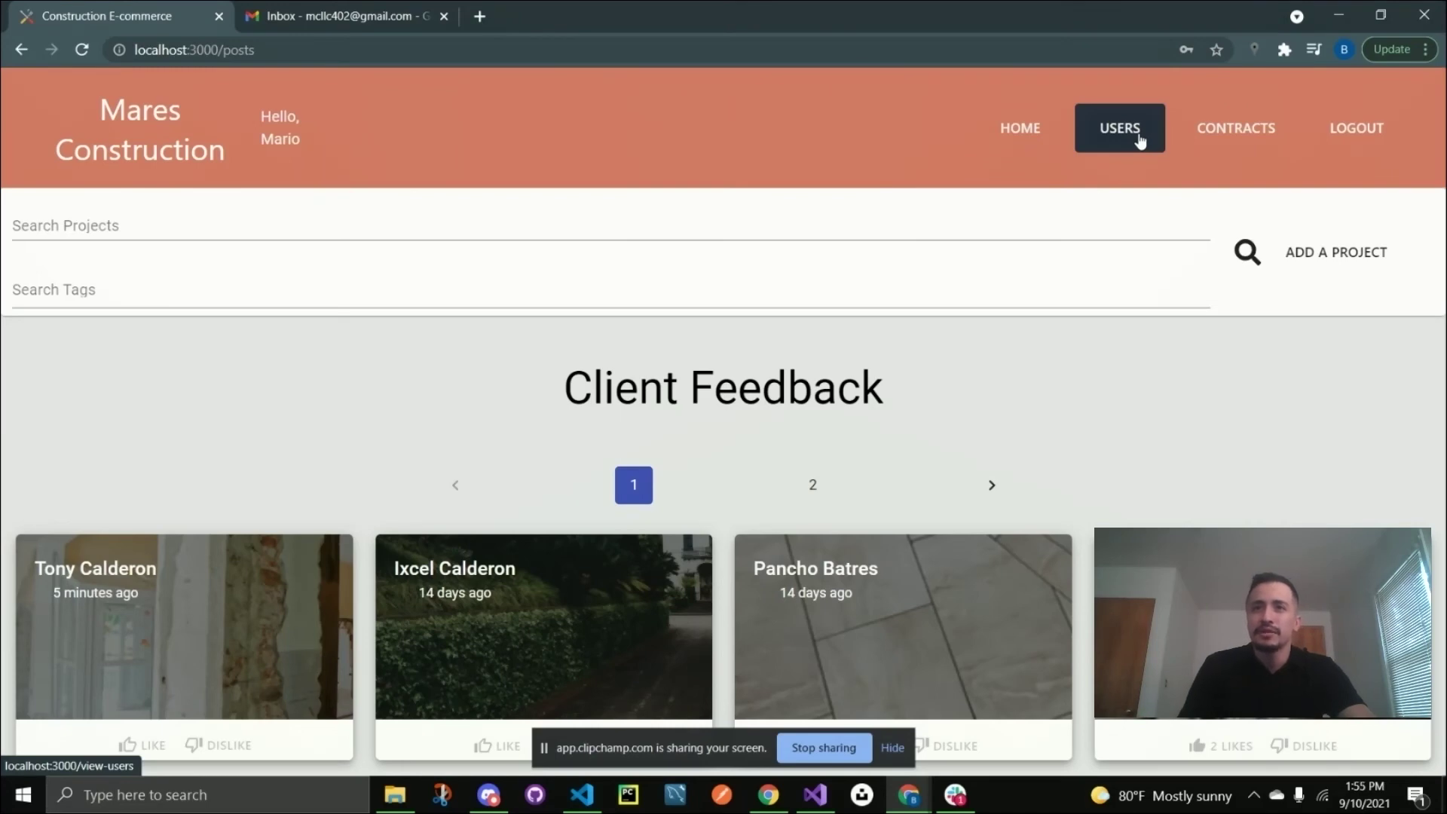
Review the Current Clients list and the Latest Proposals table, then the clients list again.
left_click(1141, 142)
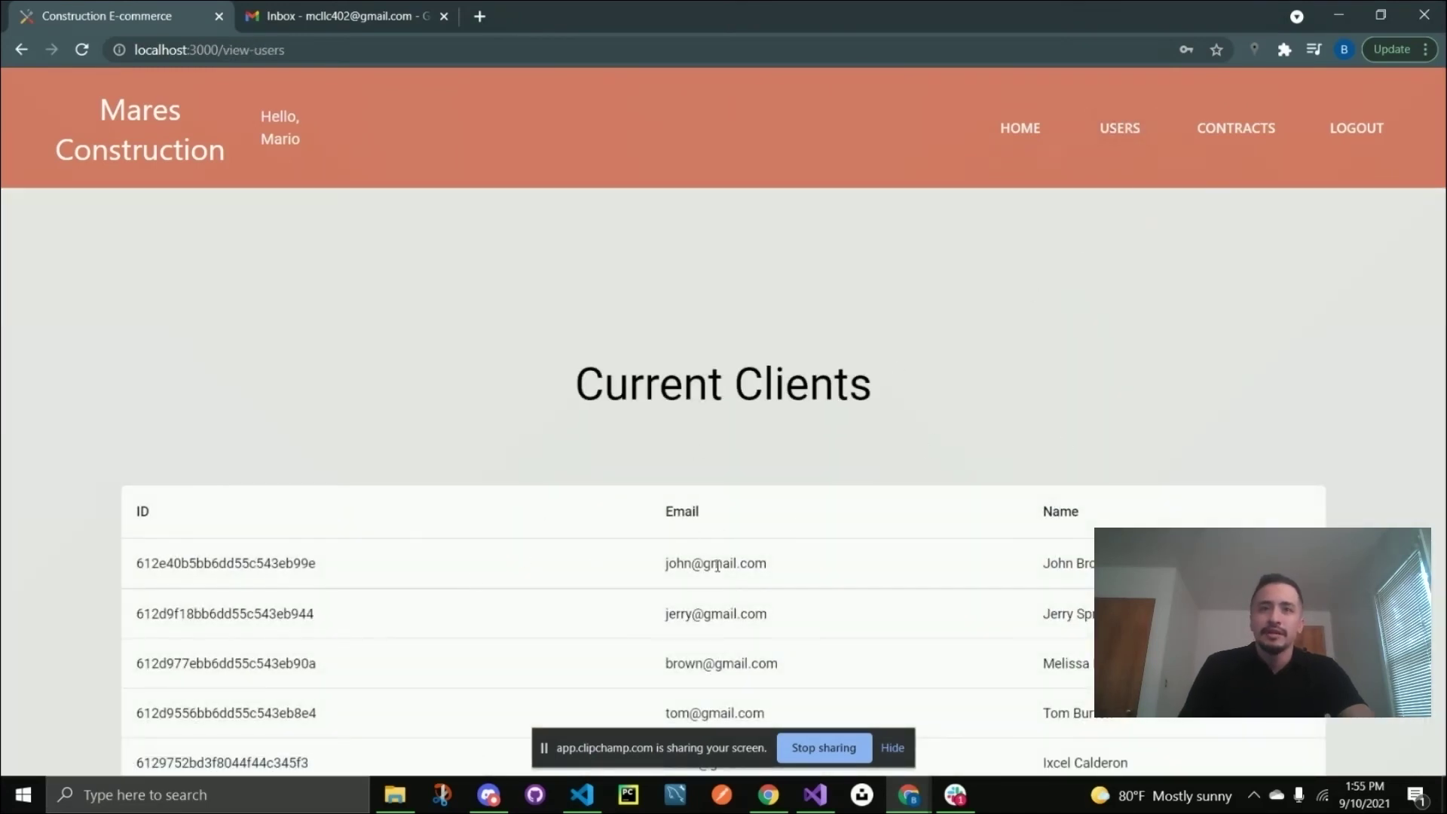
left_click(1240, 136)
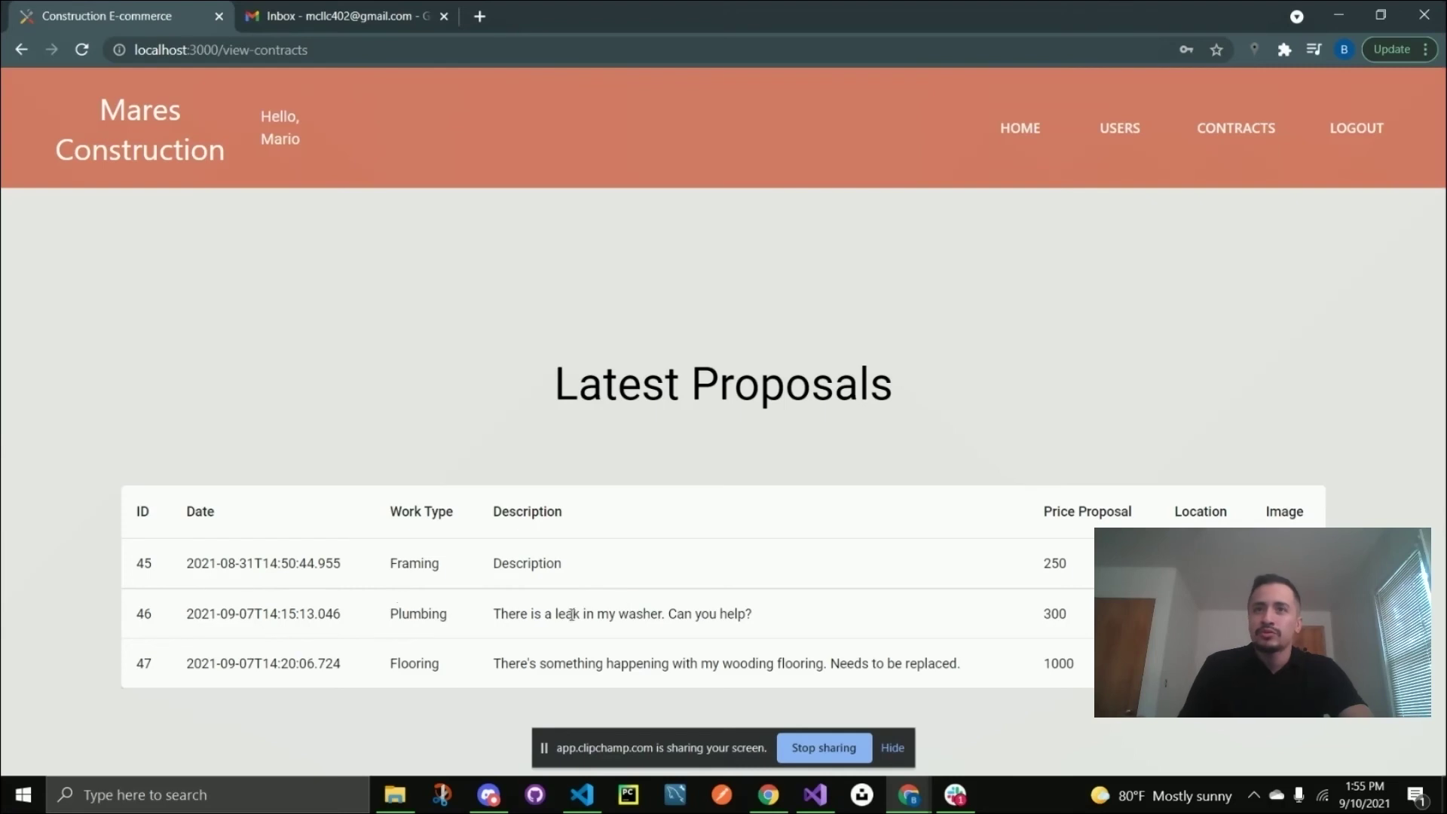
left_click(1120, 133)
scroll(507, 540, "down", 2)
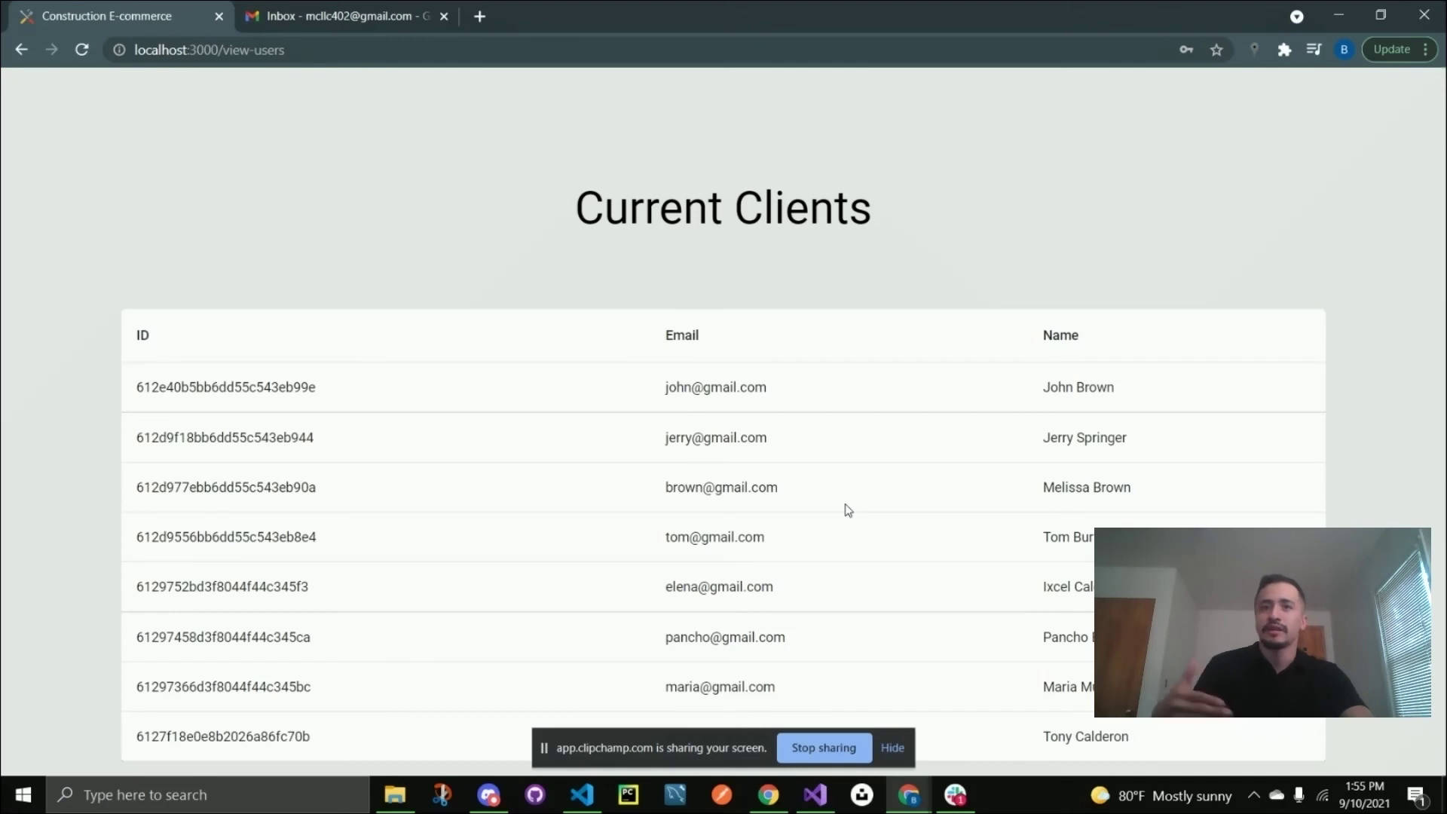
scroll(1031, 201, "up", 2)
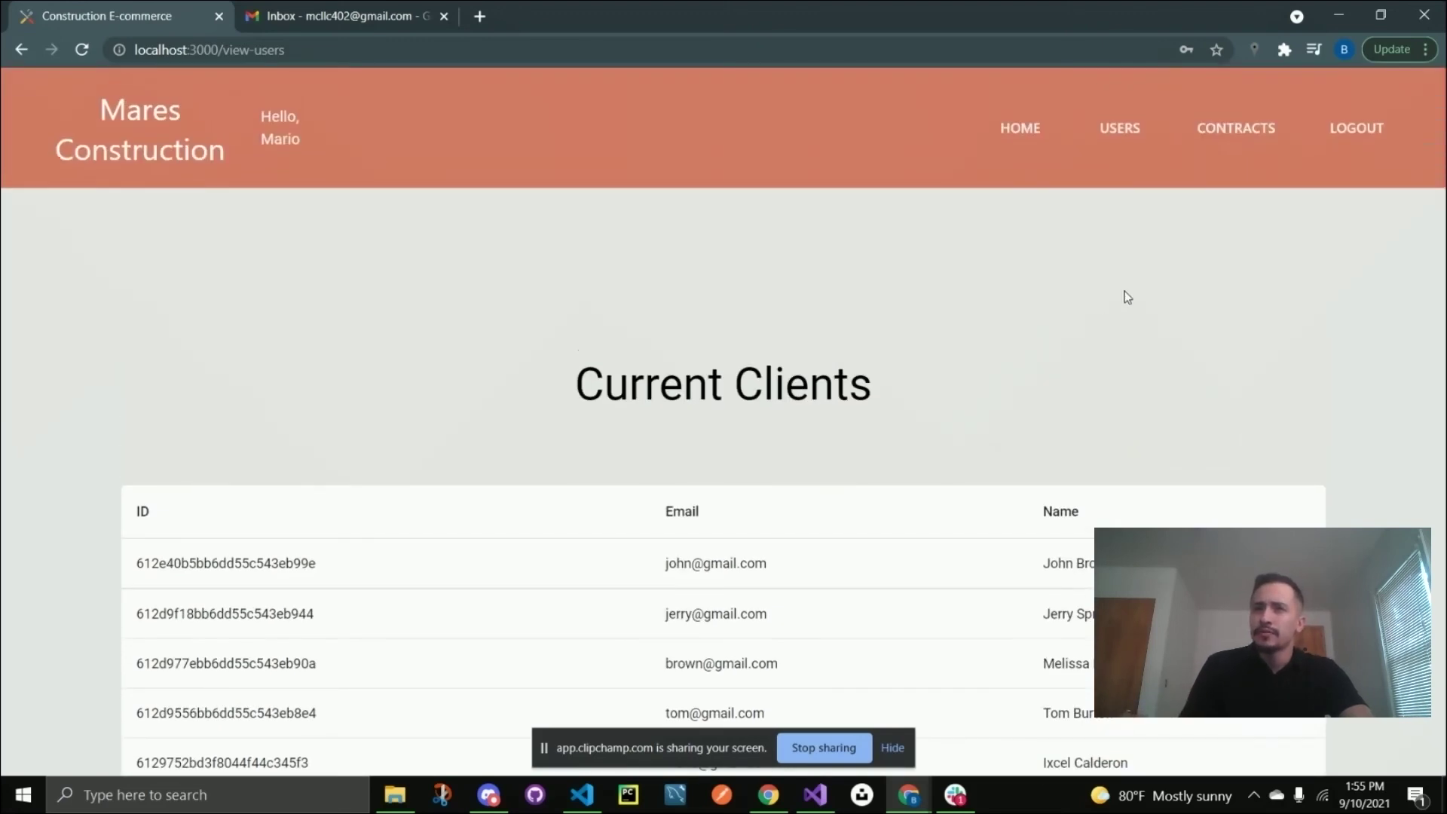
Browse the Client Feedback home page, then recheck clients and proposals (Framing 250, Plumbing 300, Flooring 1000).
left_click(1039, 125)
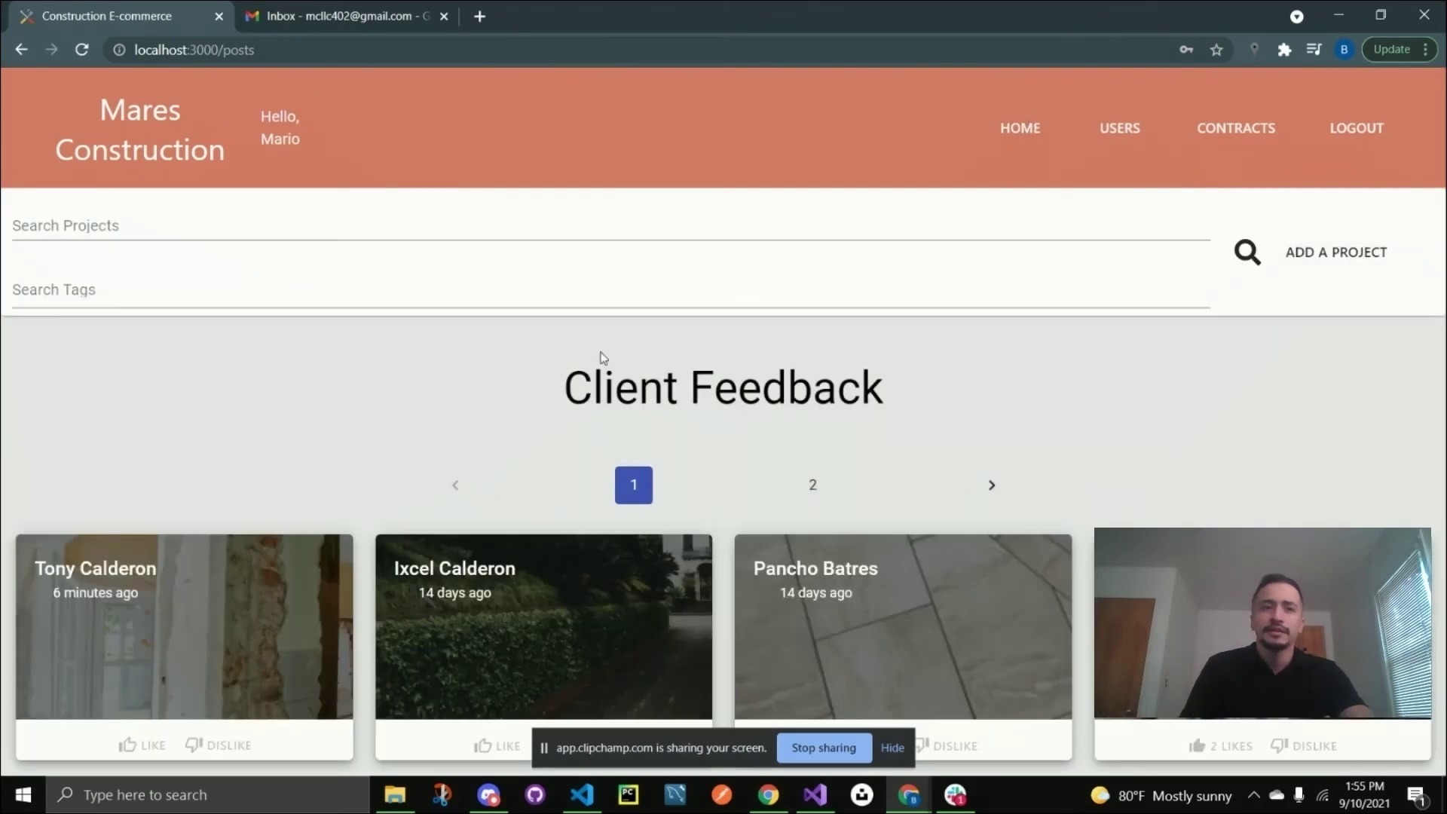
scroll(349, 472, "down", 2)
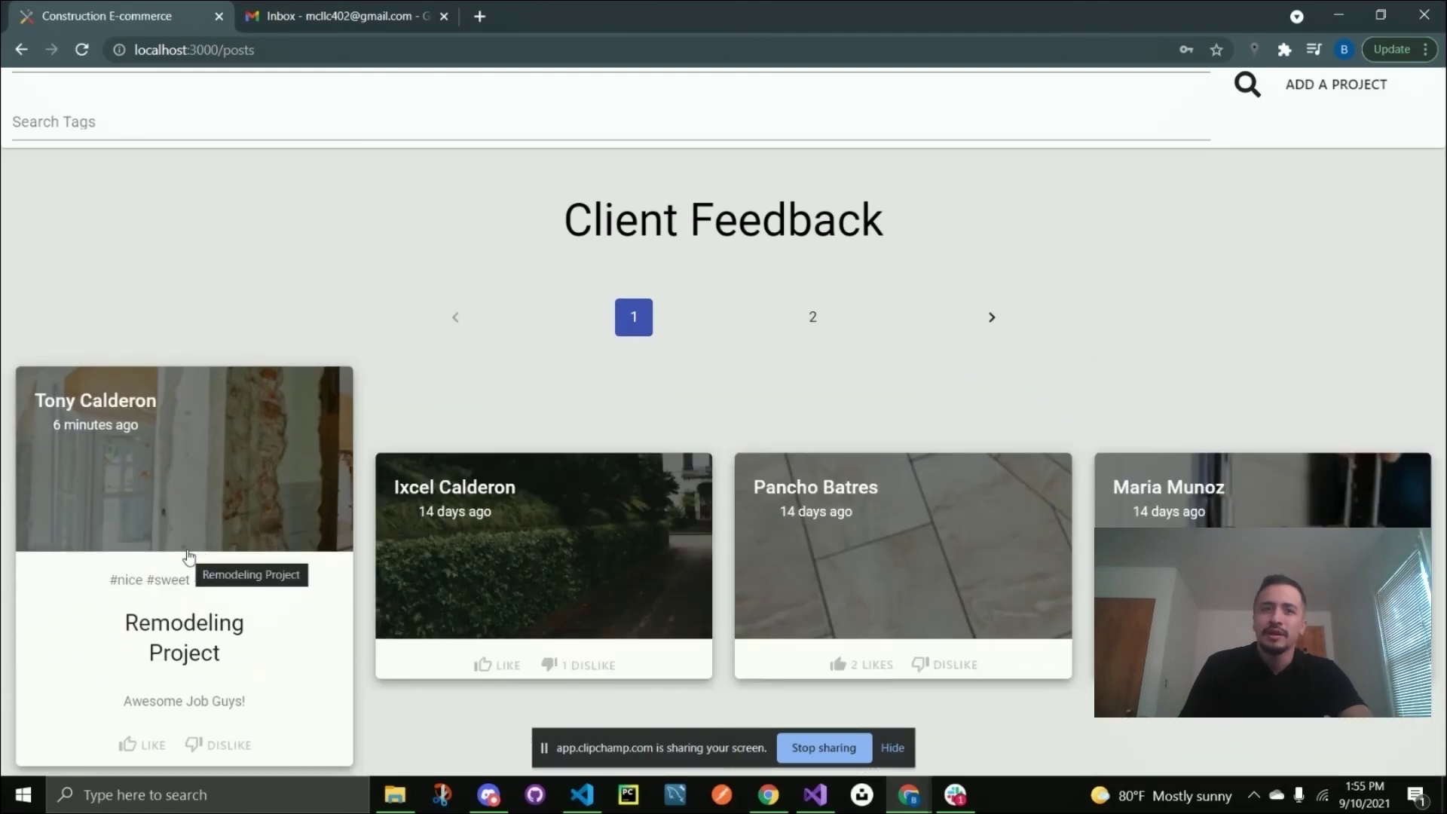
scroll(1050, 256, "up", 3)
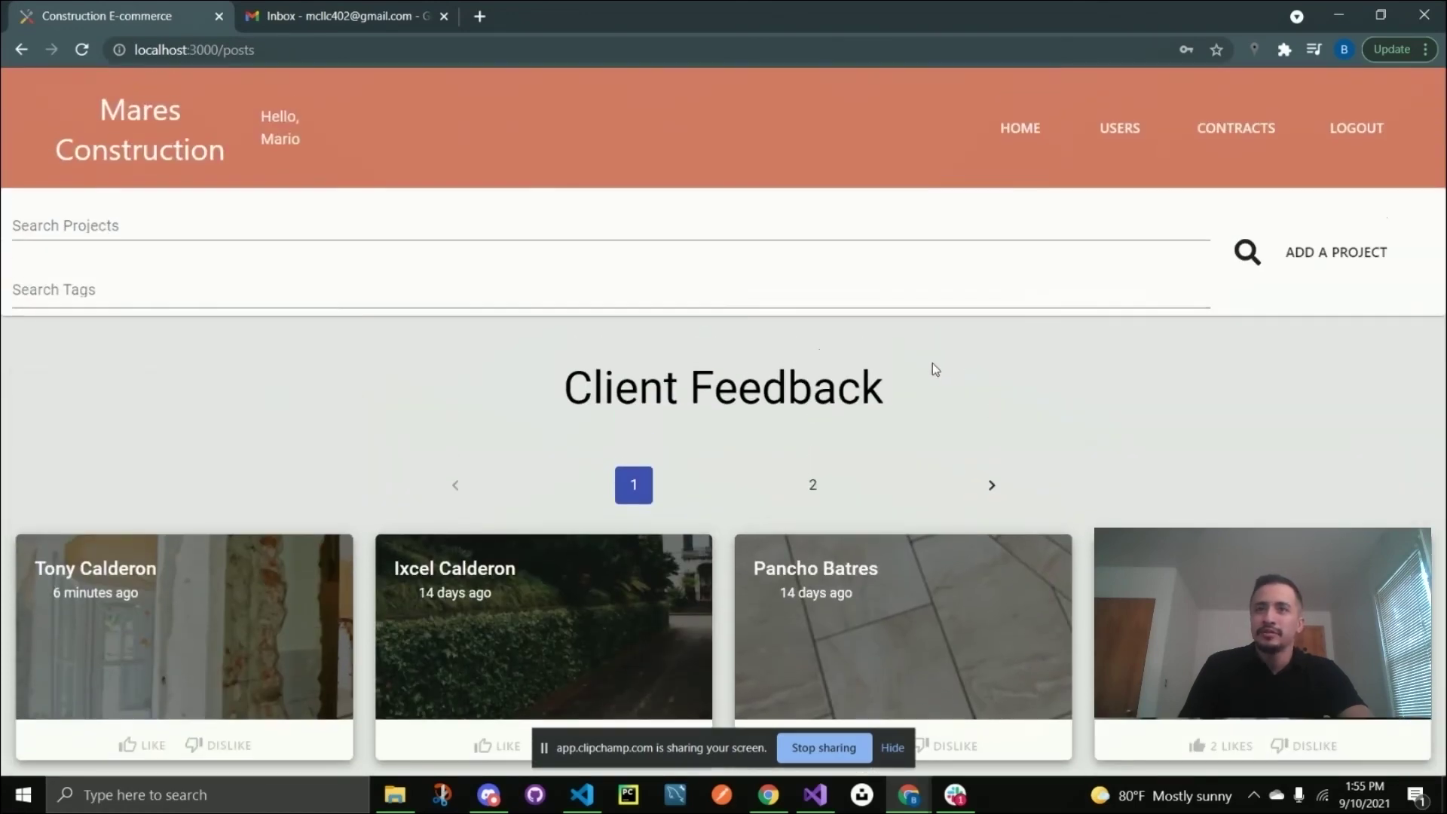
left_click(1119, 128)
scroll(856, 526, "down", 2)
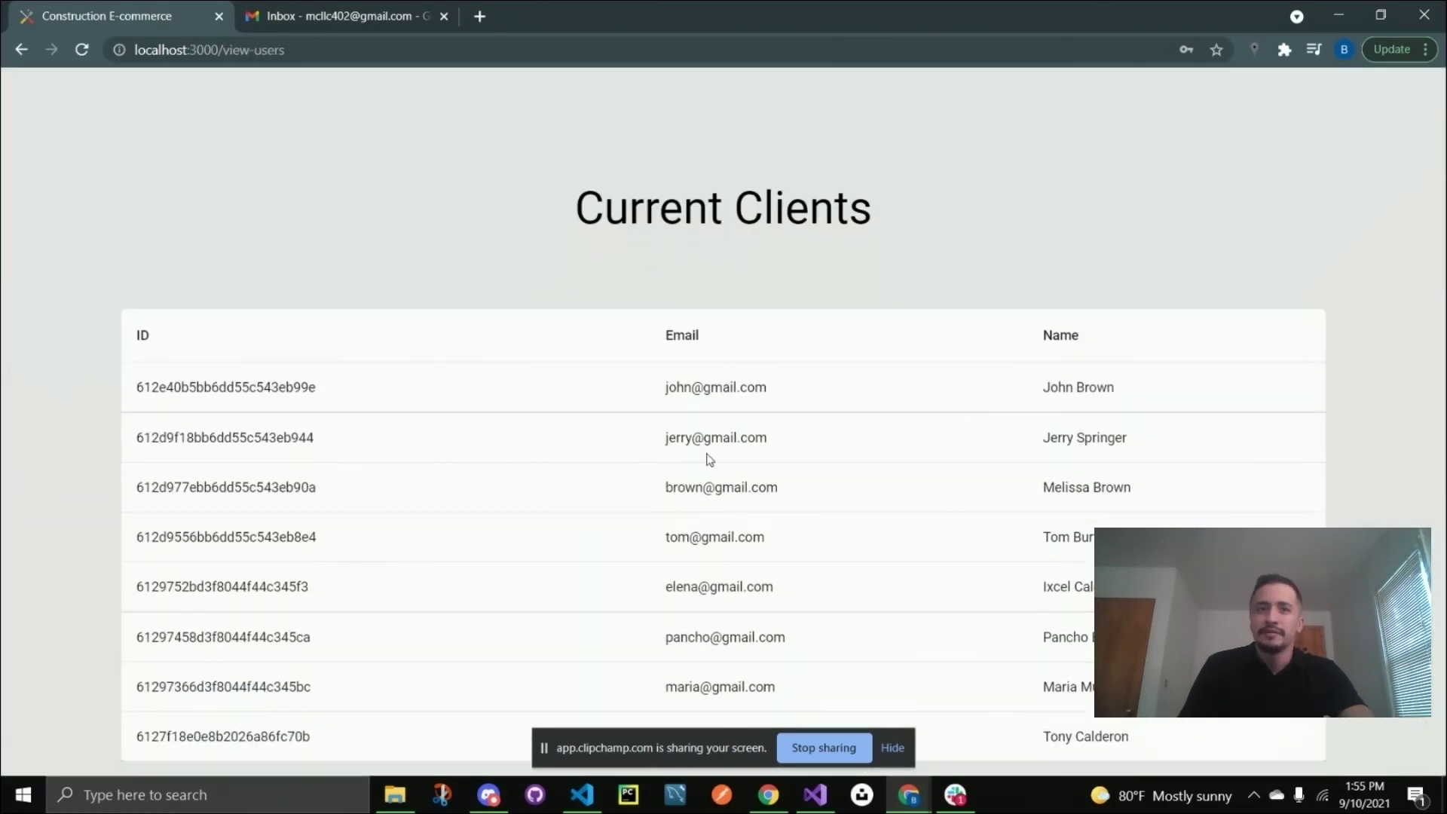
scroll(778, 472, "up", 2)
left_click(1236, 128)
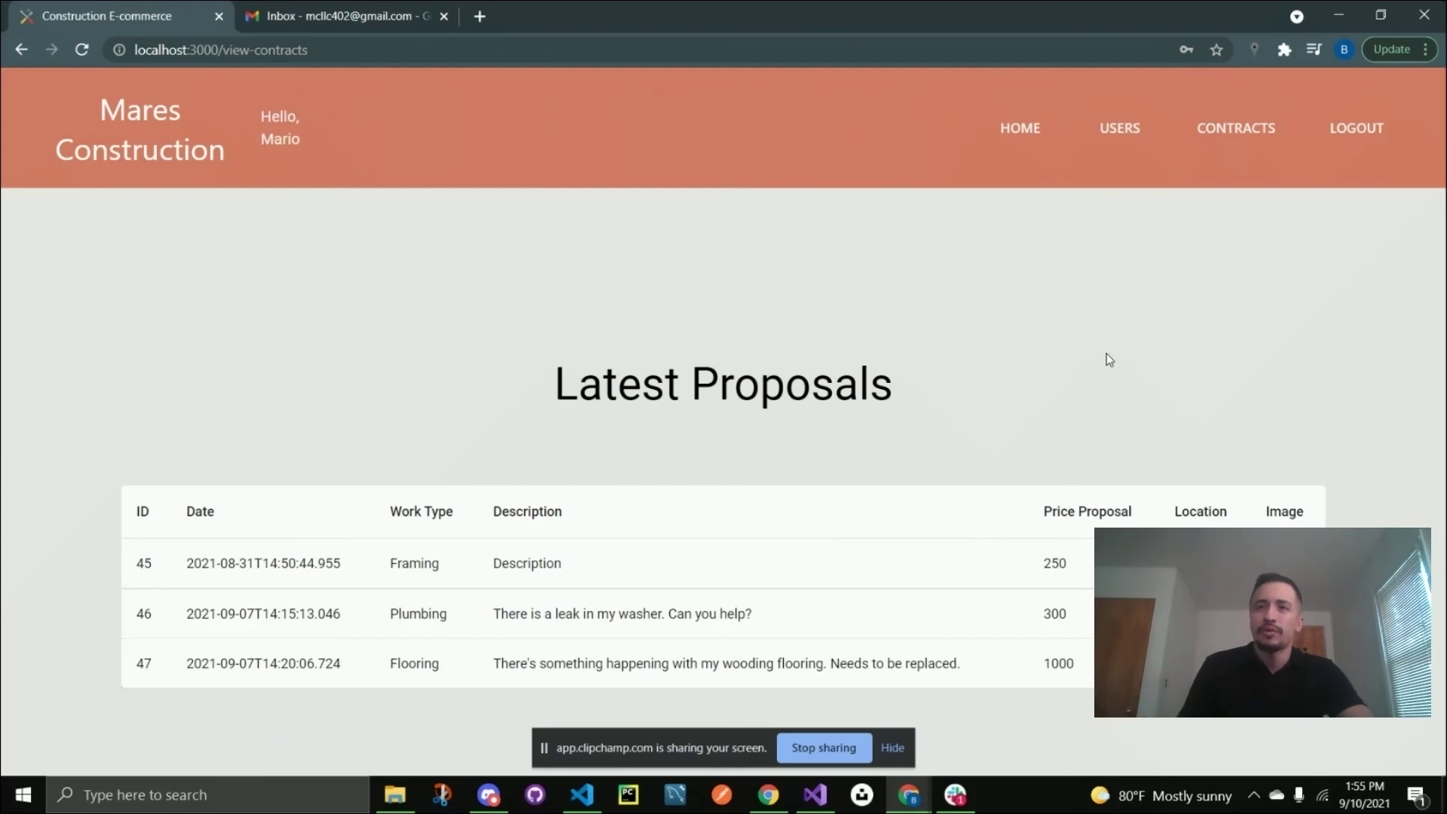
Log out of the admin account and go back to the public Client Feedback page.
left_click(1381, 122)
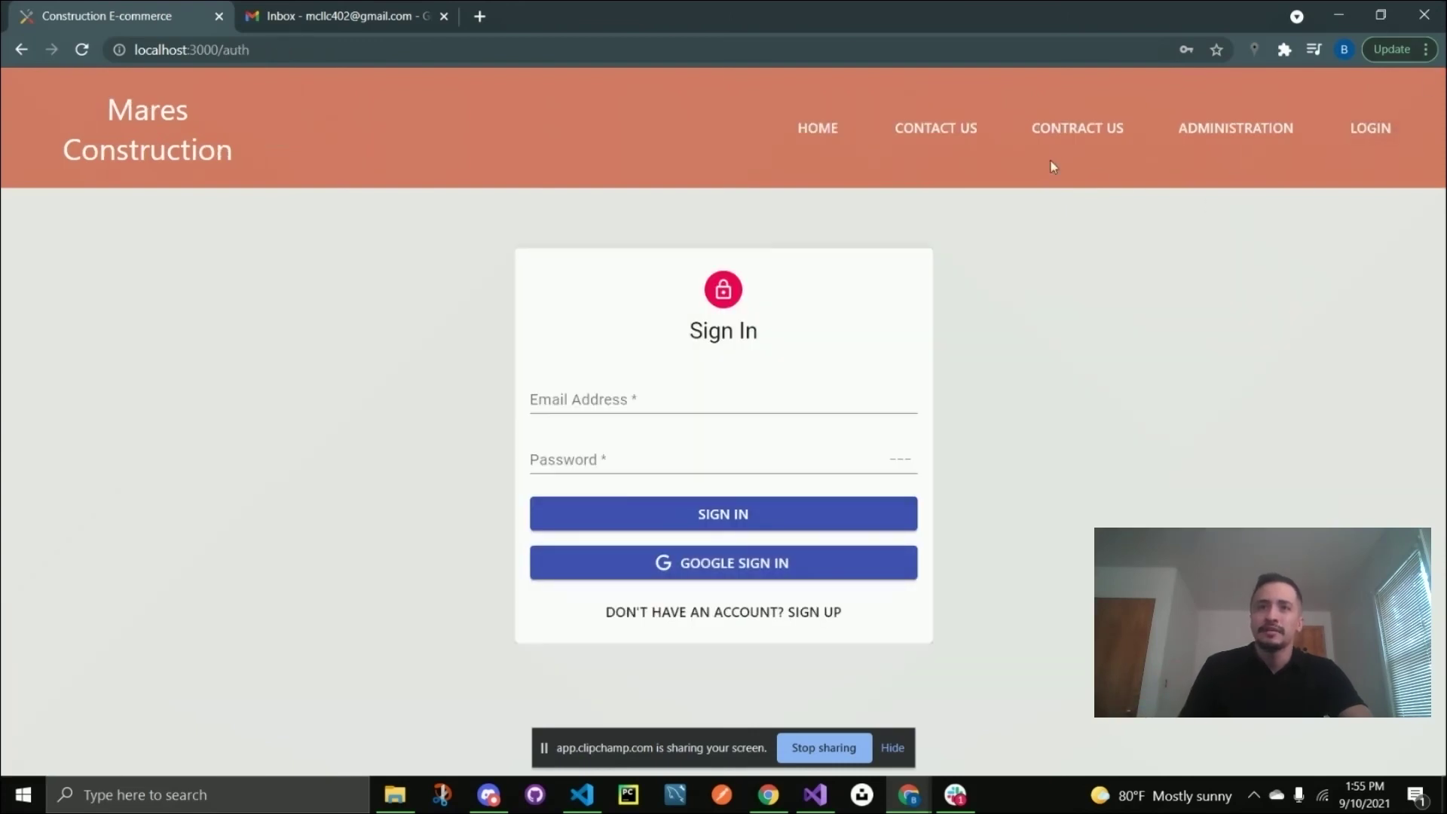
left_click(828, 128)
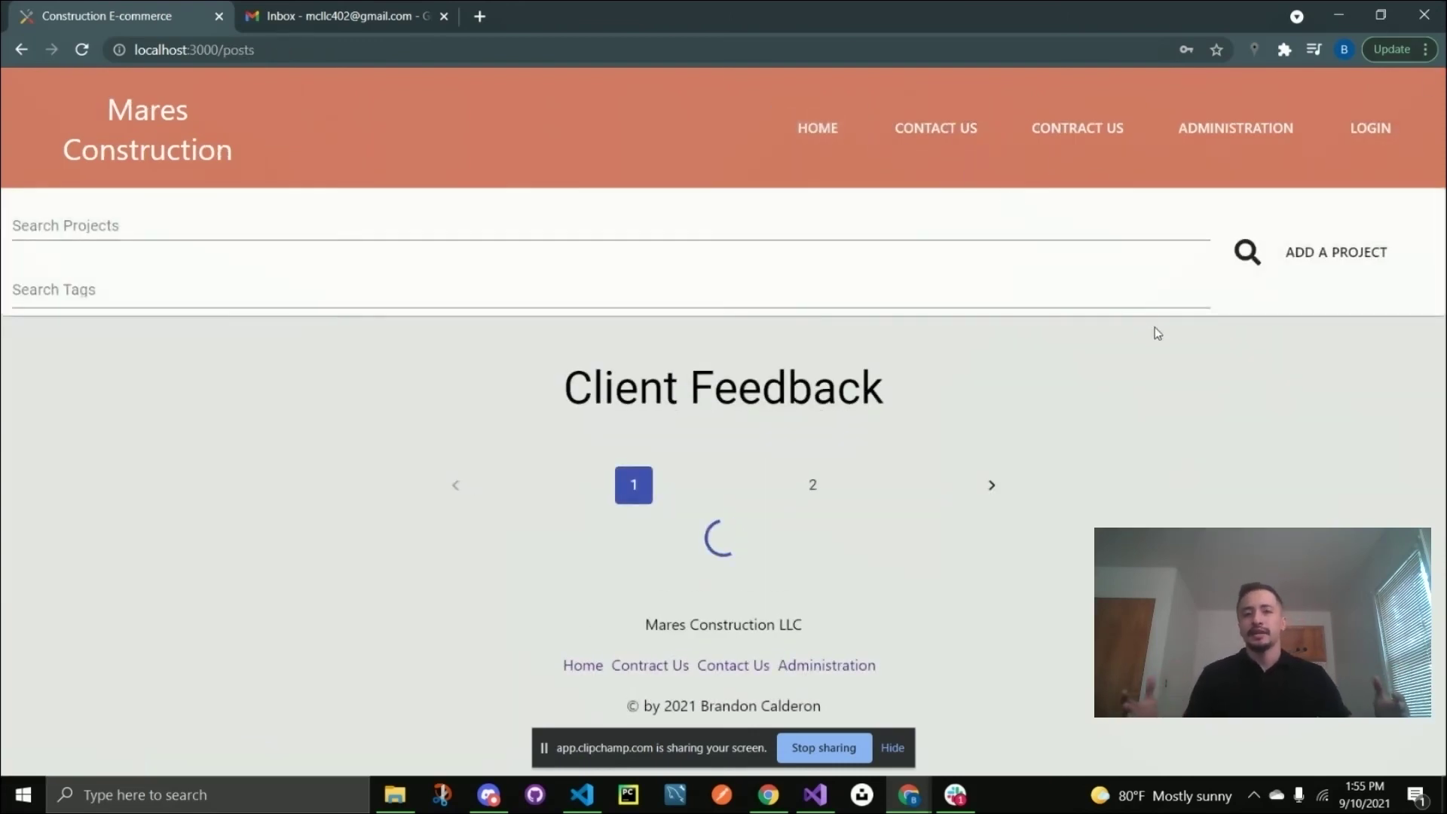